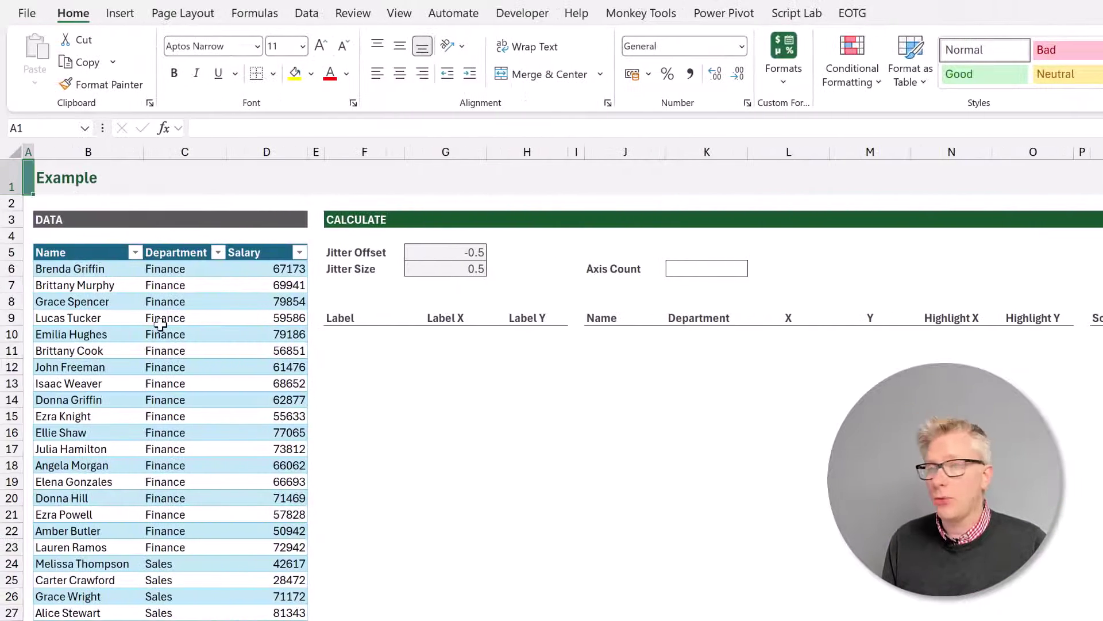
Examine the worksheet's Data table, the Calculate section's jitter inputs, Axis Count and column headings, and the Present section's selection and chart area
click(99, 269)
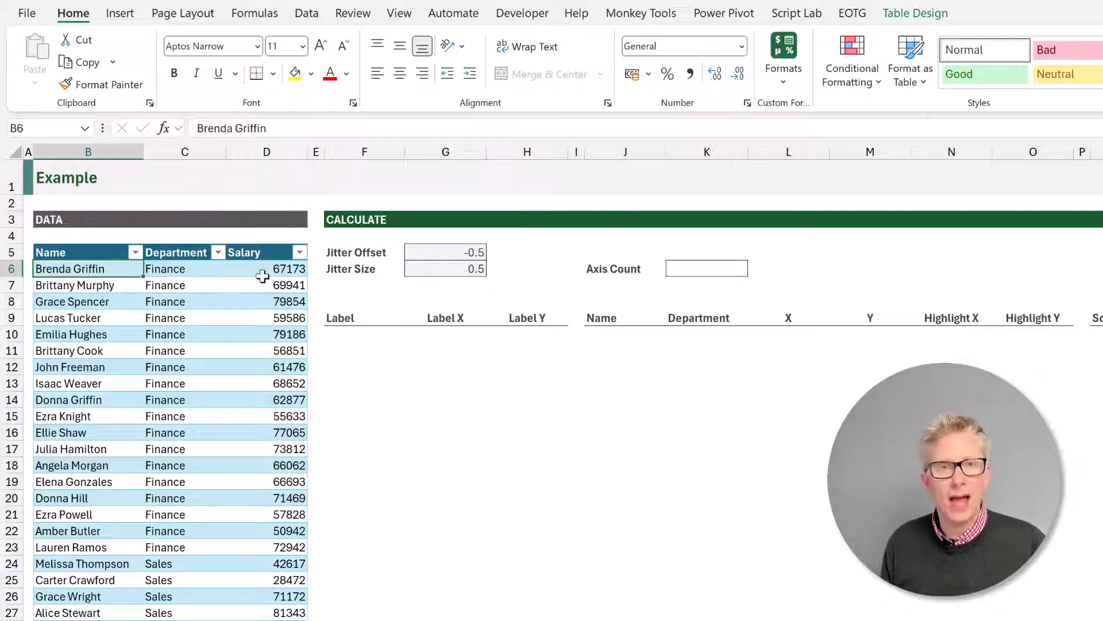
click(446, 251)
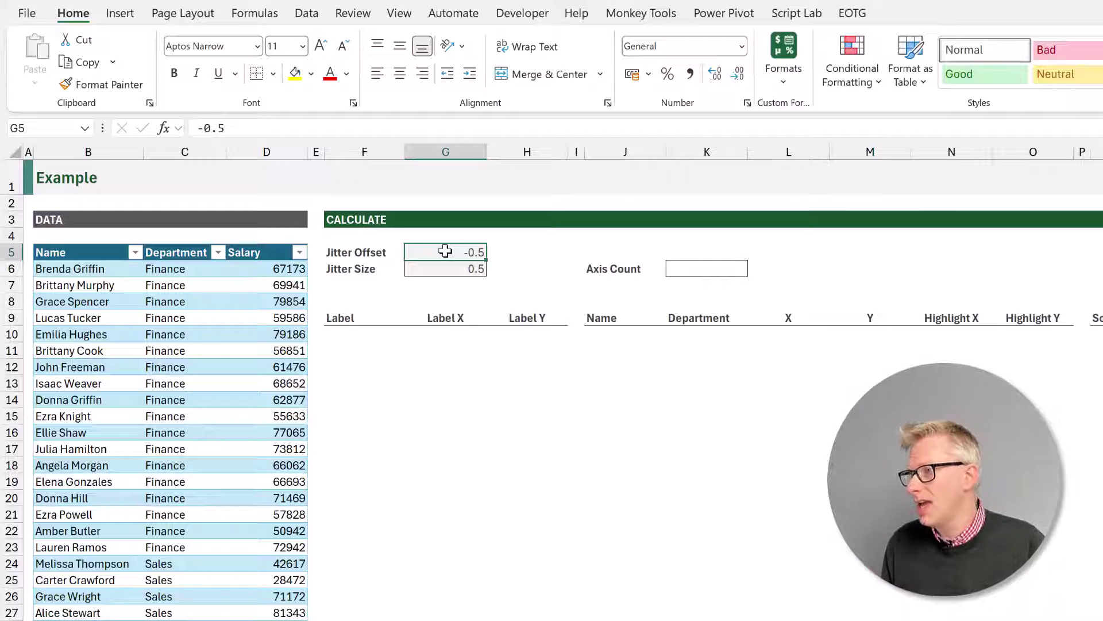
click(450, 268)
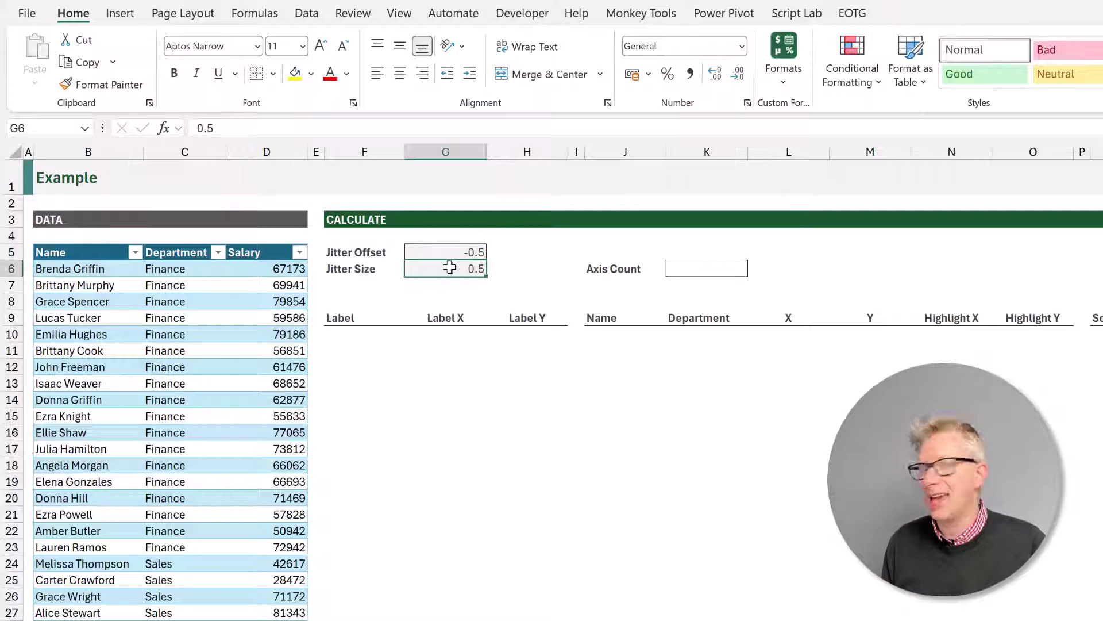
click(695, 272)
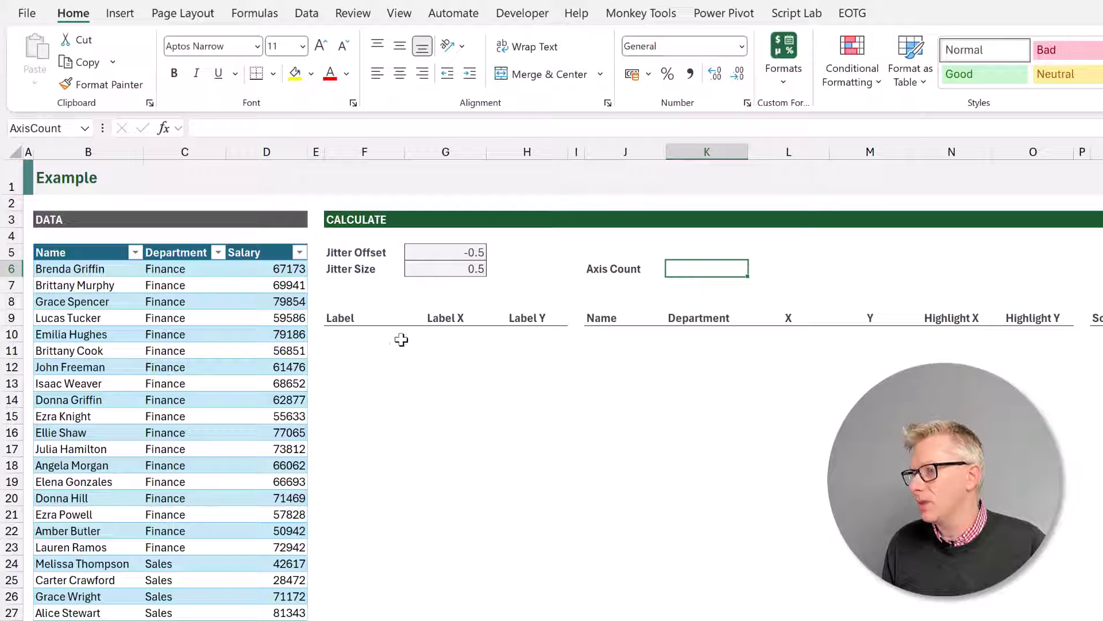
drag(339, 318, 537, 404)
drag(601, 318, 1058, 395)
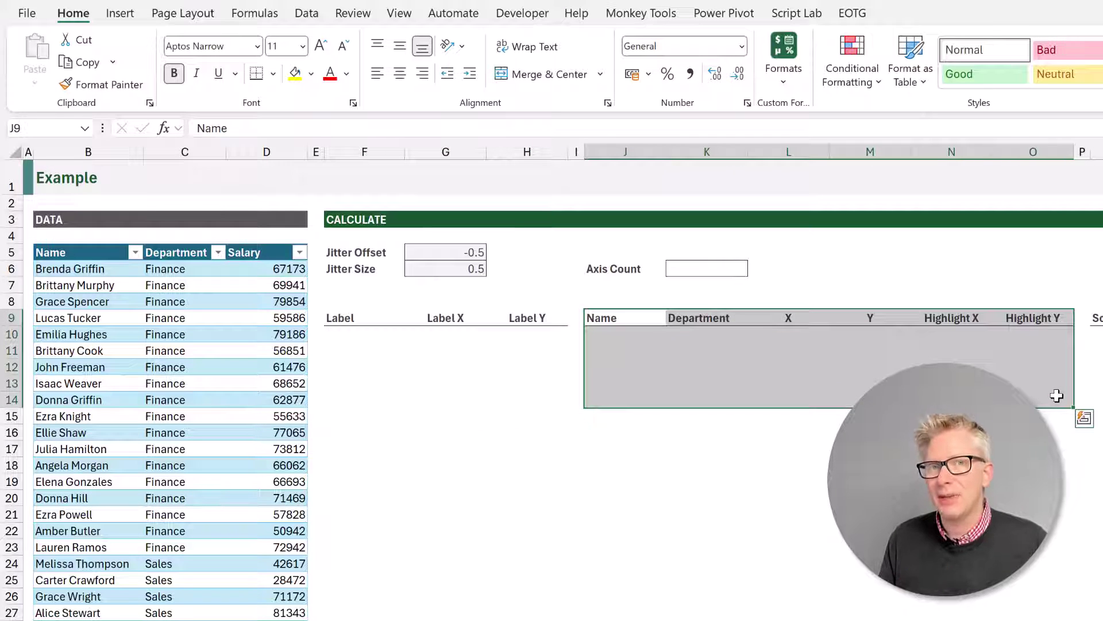
scroll(1009, 319, right, 6)
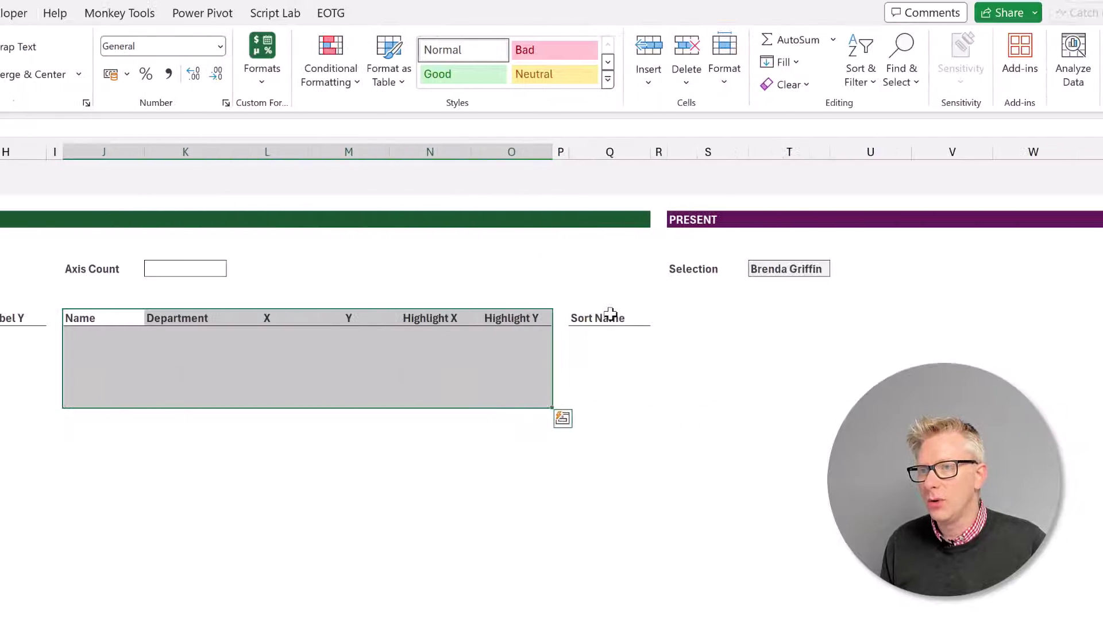
drag(609, 316, 592, 398)
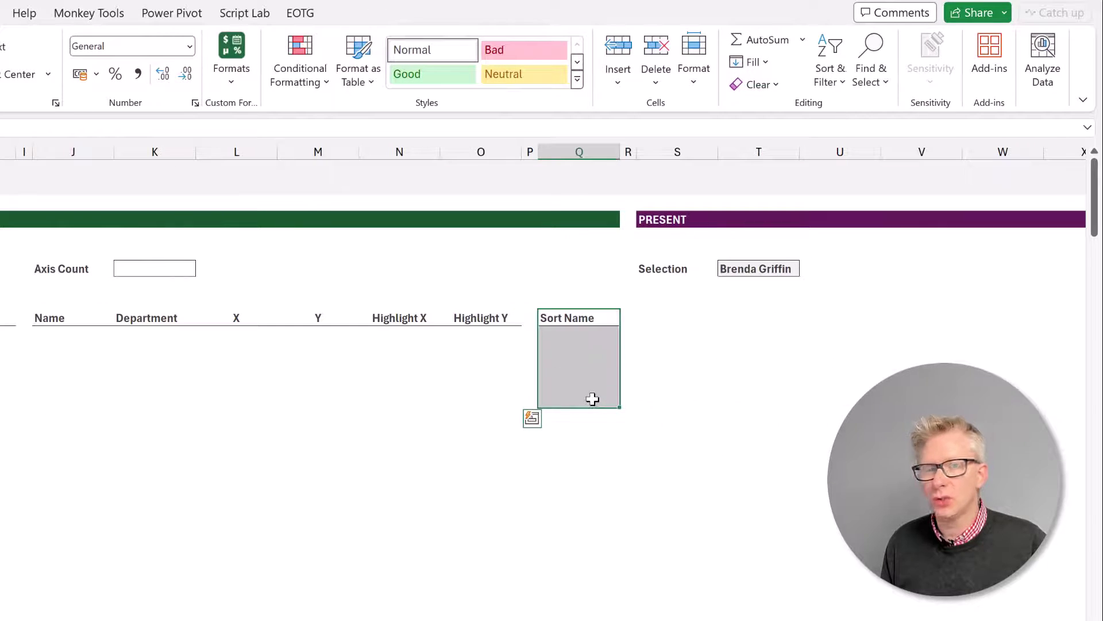
click(751, 267)
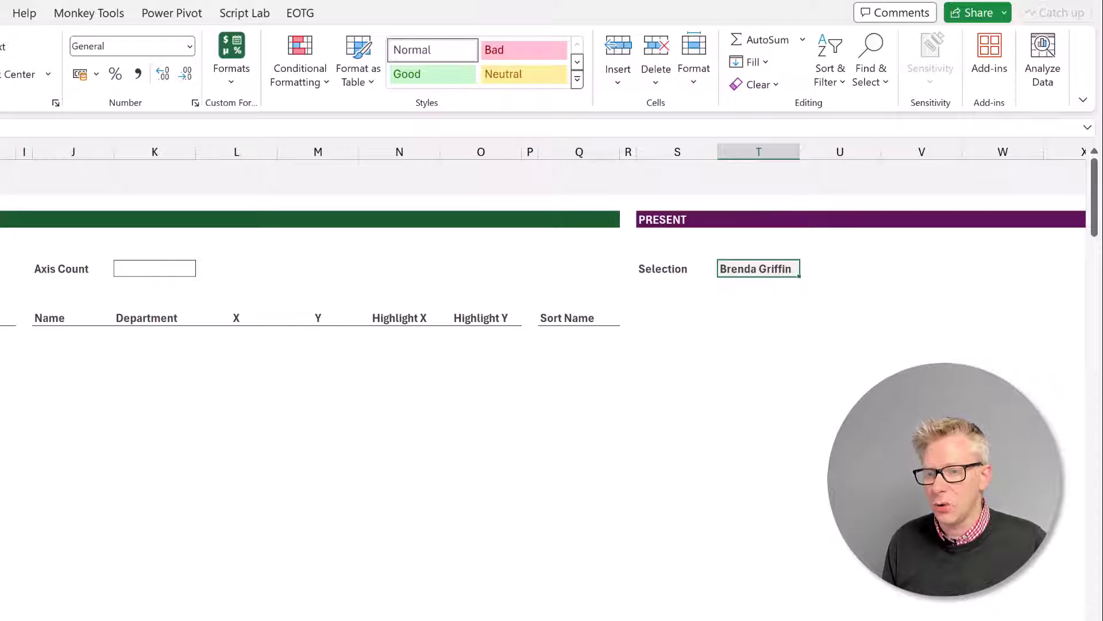
scroll(534, 373, right, 5)
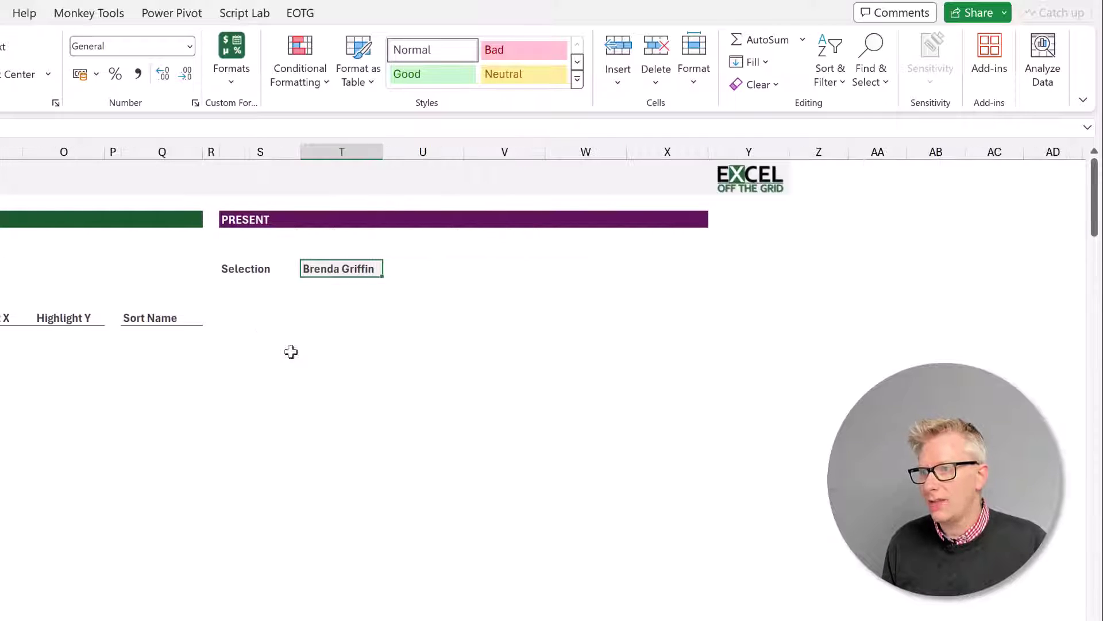
drag(264, 317, 686, 500)
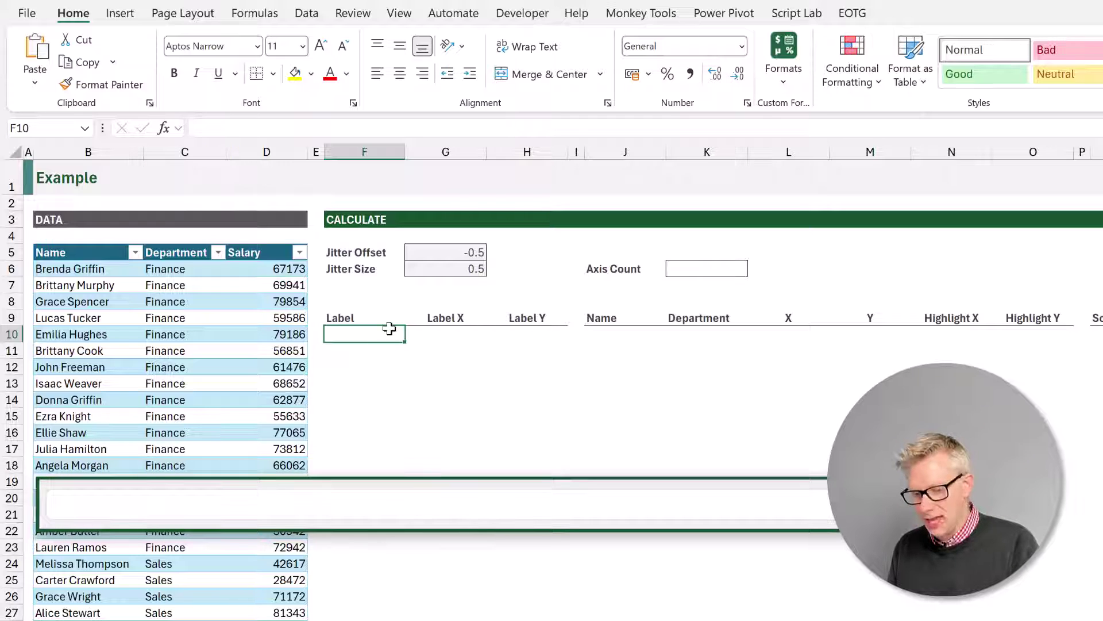
List the unique departments alphabetically under Label by entering =SORT(UNIQUE(Data[Department])) in F10
text(=)
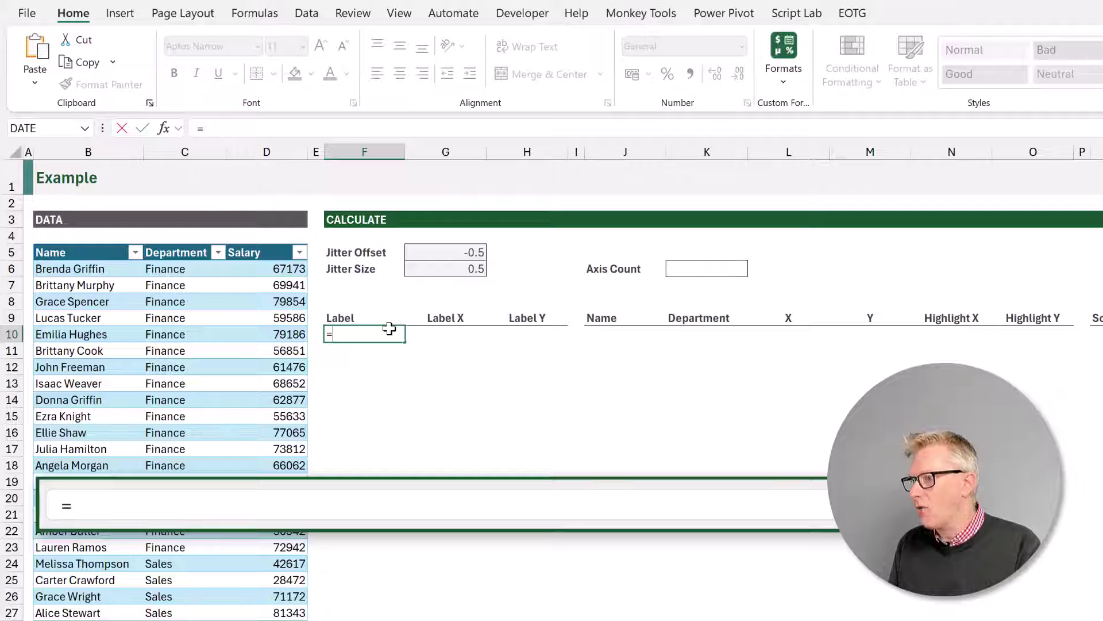
text(SO)
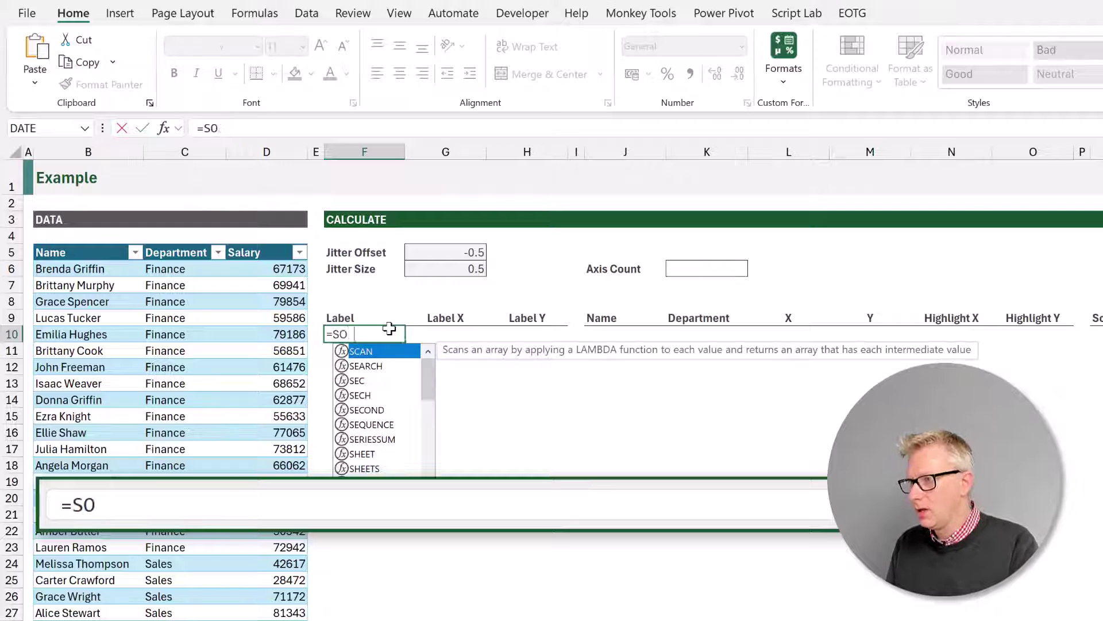
text(RT(U)
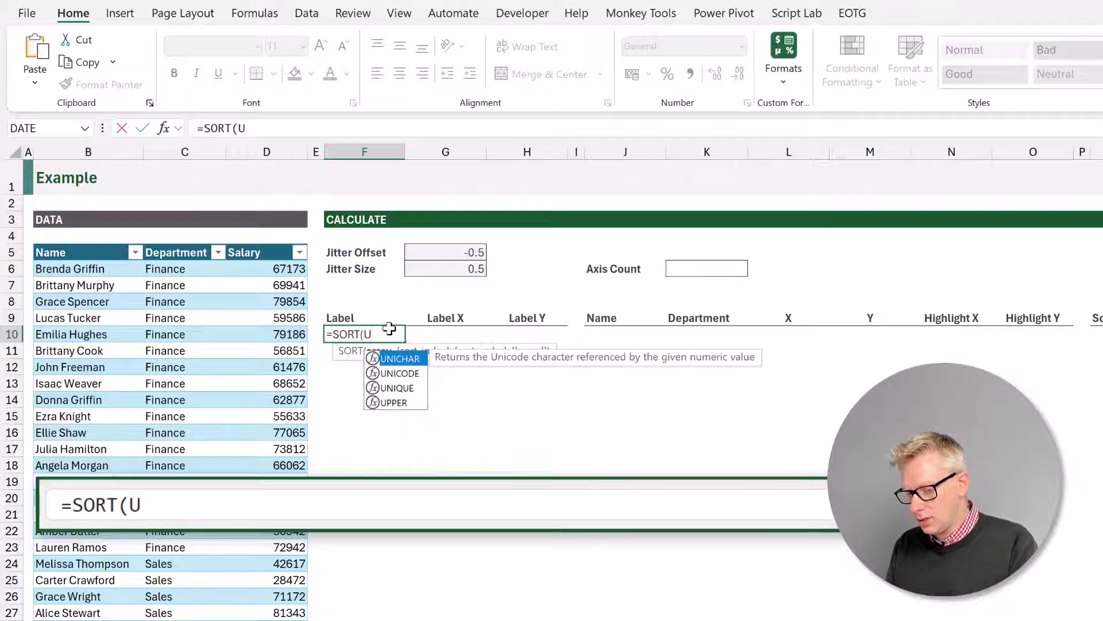
text(NIQUE)
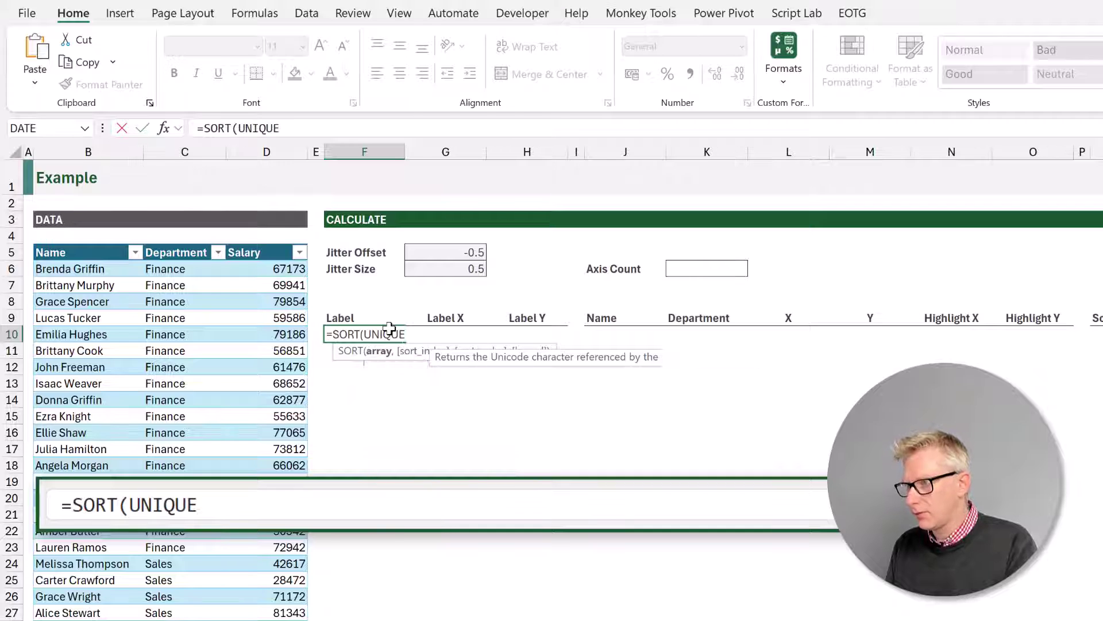
text((Date)
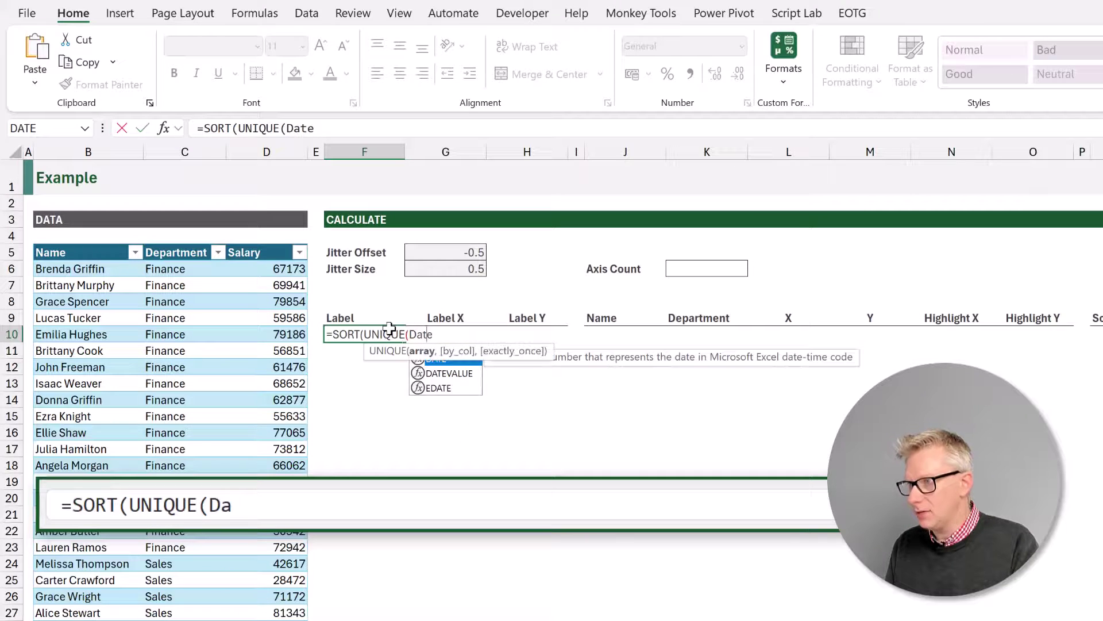
key(BackSpace)
text(a[D)
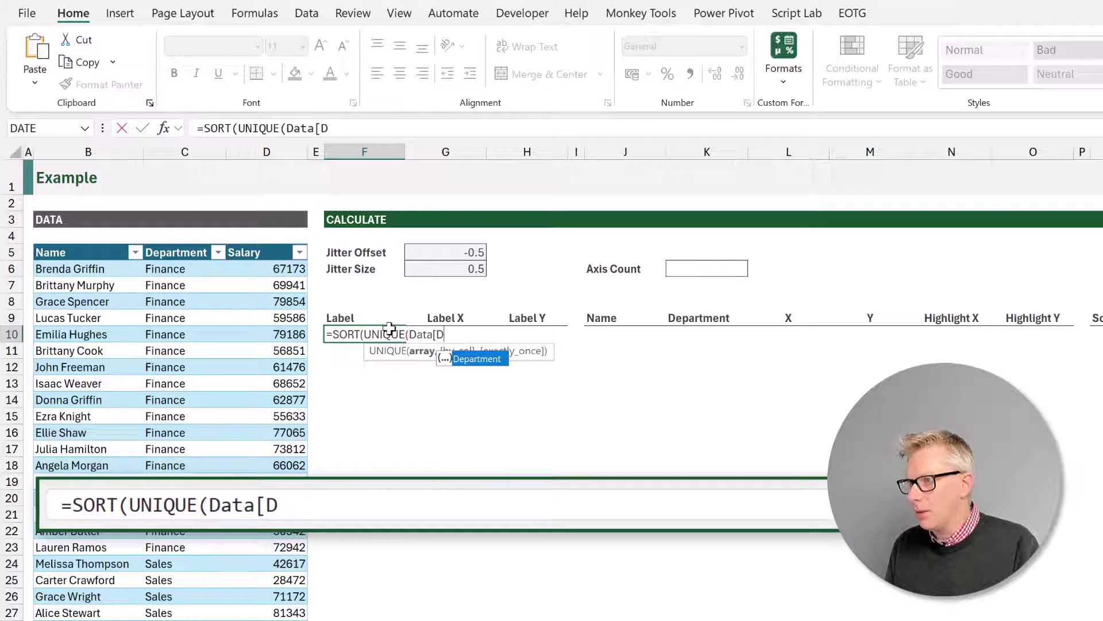
key(Tab)
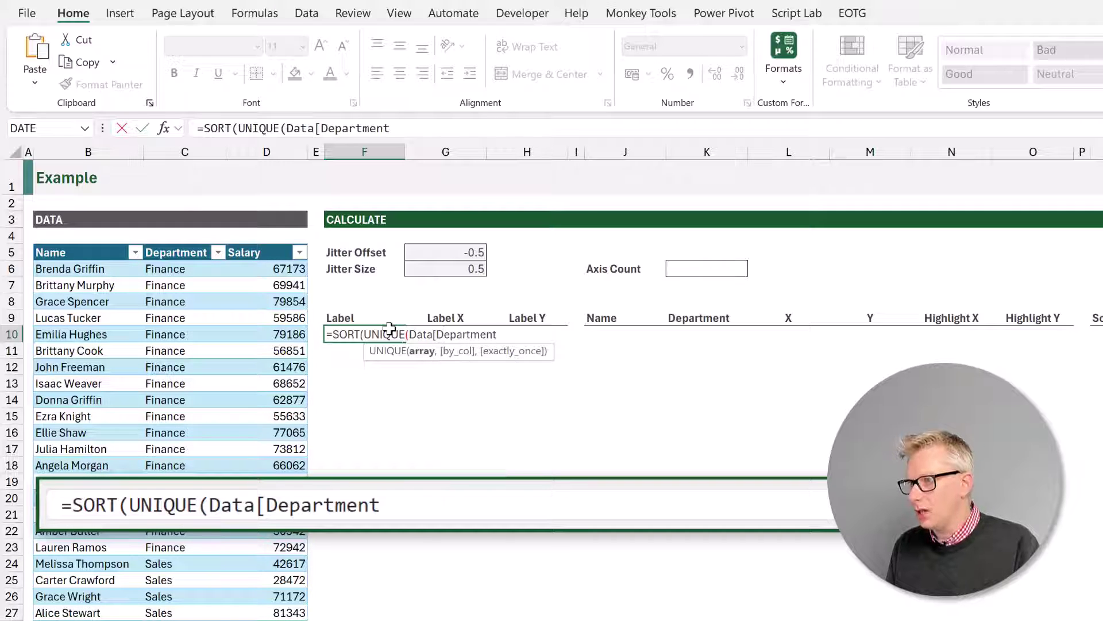
text(])
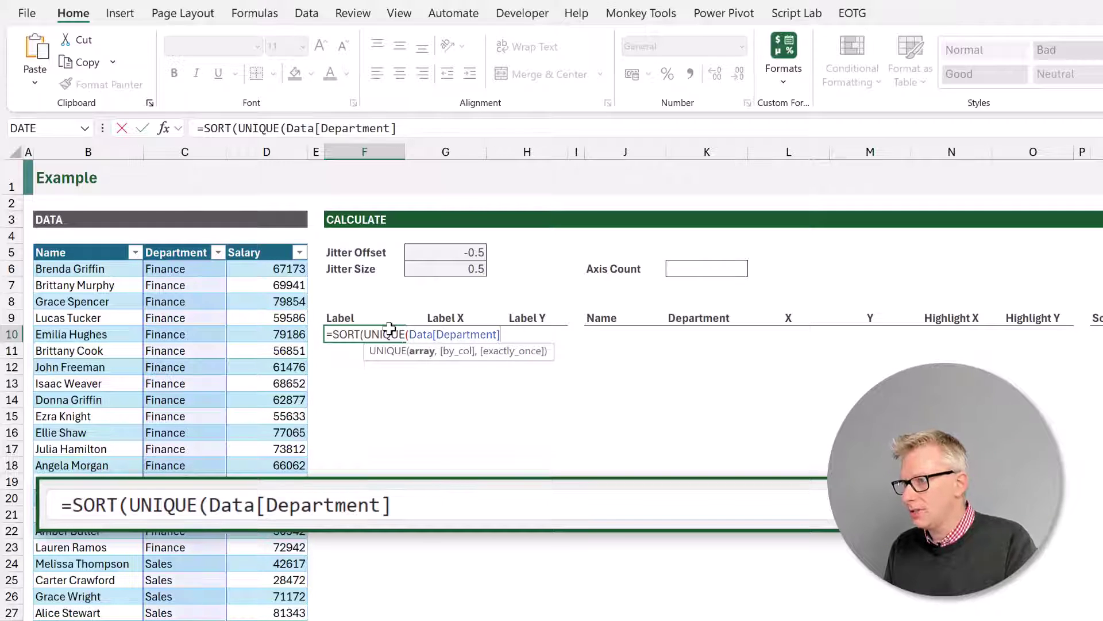
text()))
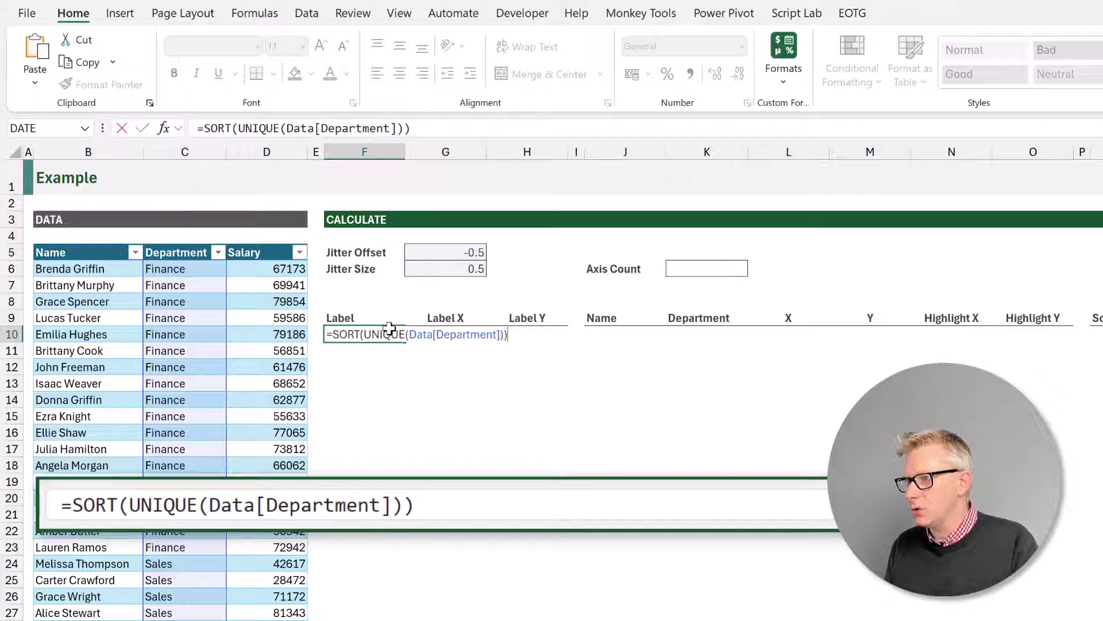
key(Return)
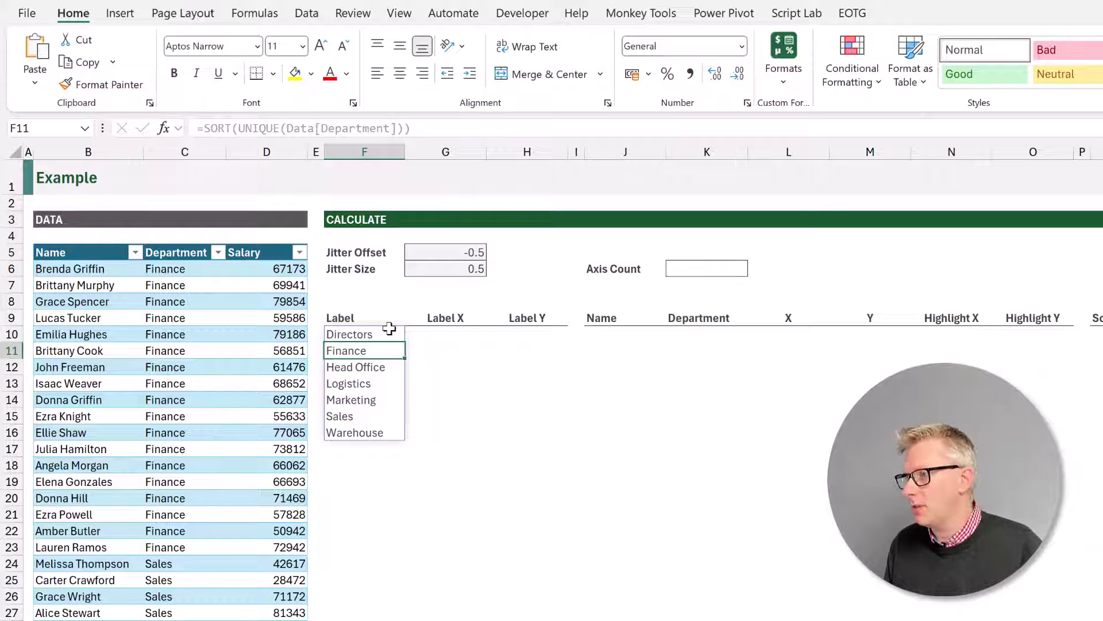
Number the department labels under Label X by entering =SEQUENCE(ROWS(F10#)) in G10
click(378, 331)
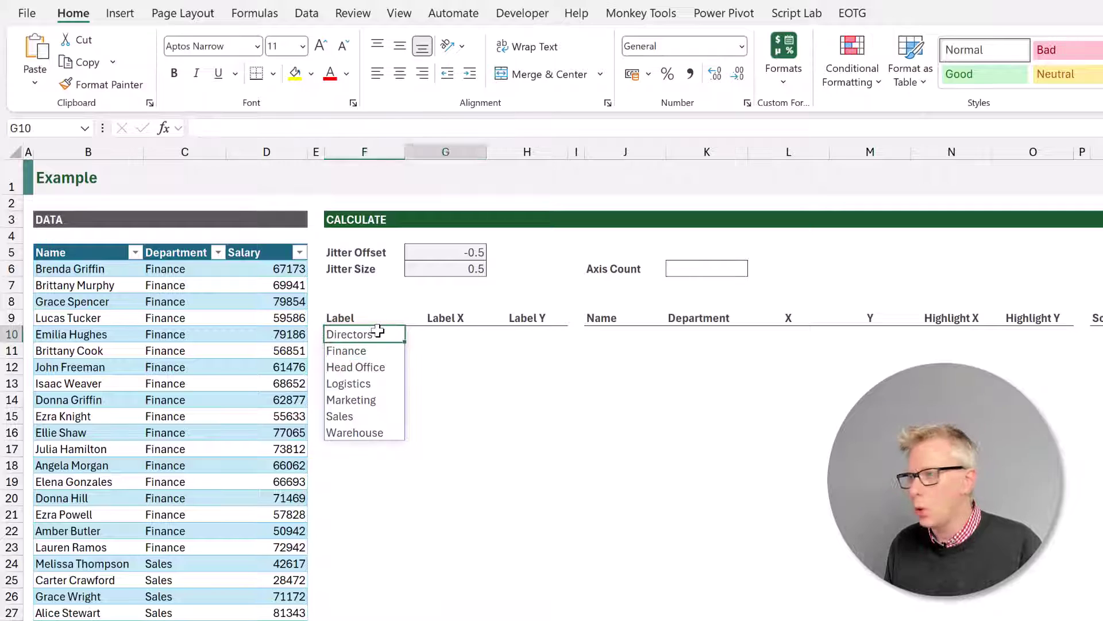
key(Right)
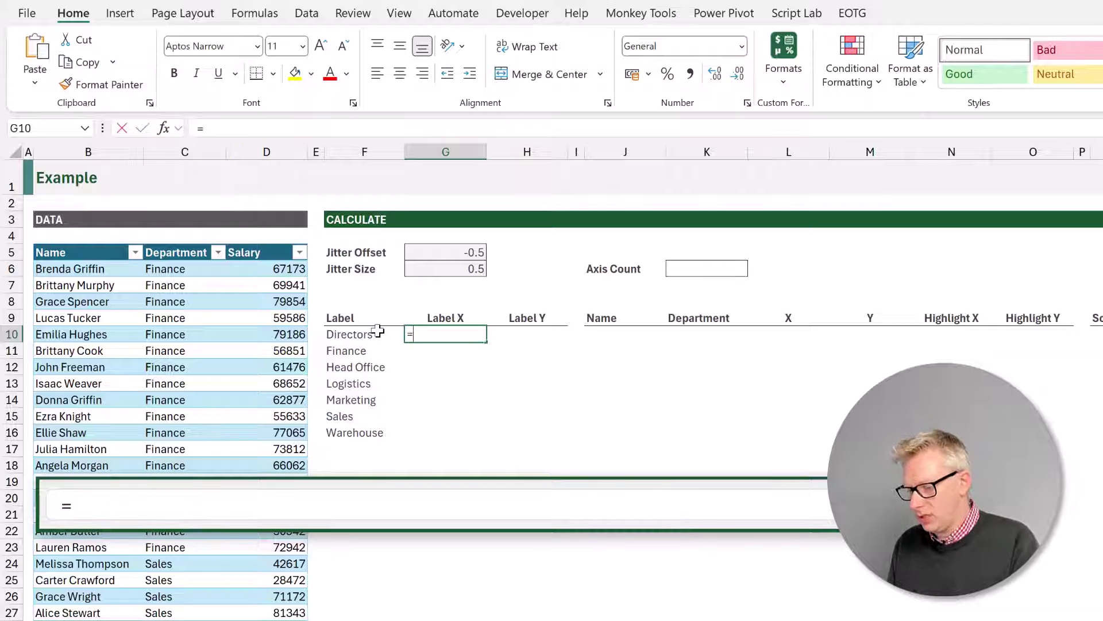
text(SEQUENCE)
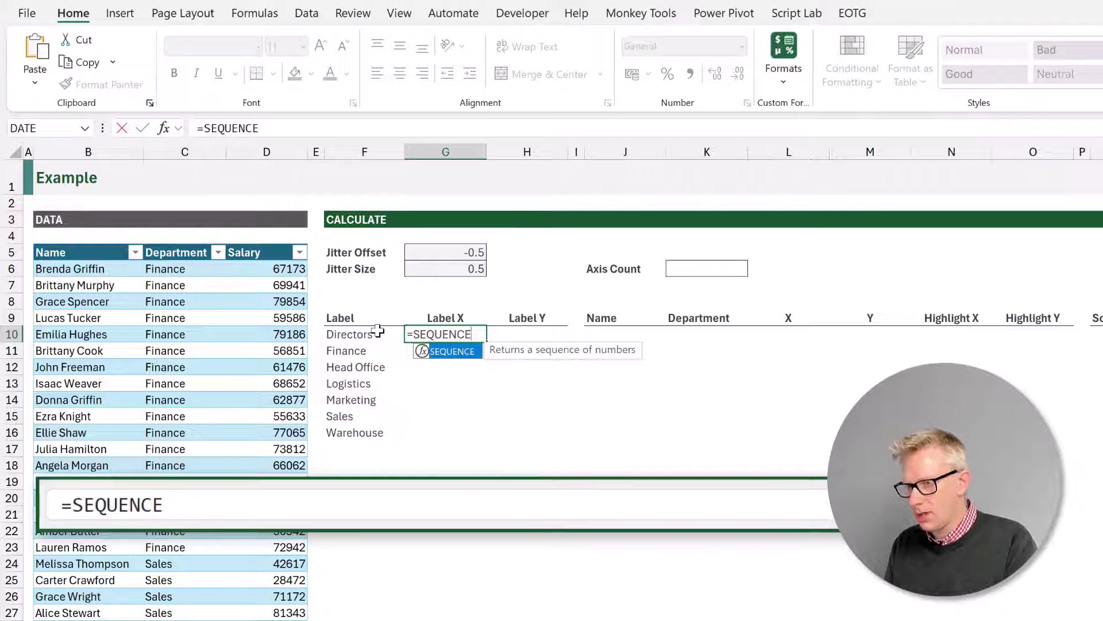
text((ROWS()
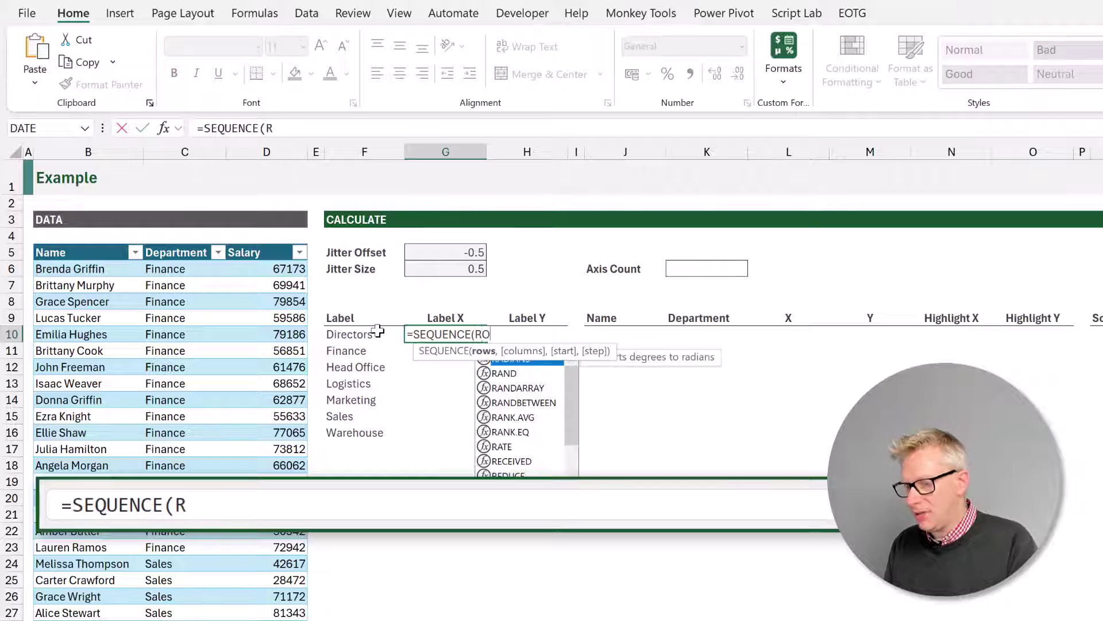
click(378, 332)
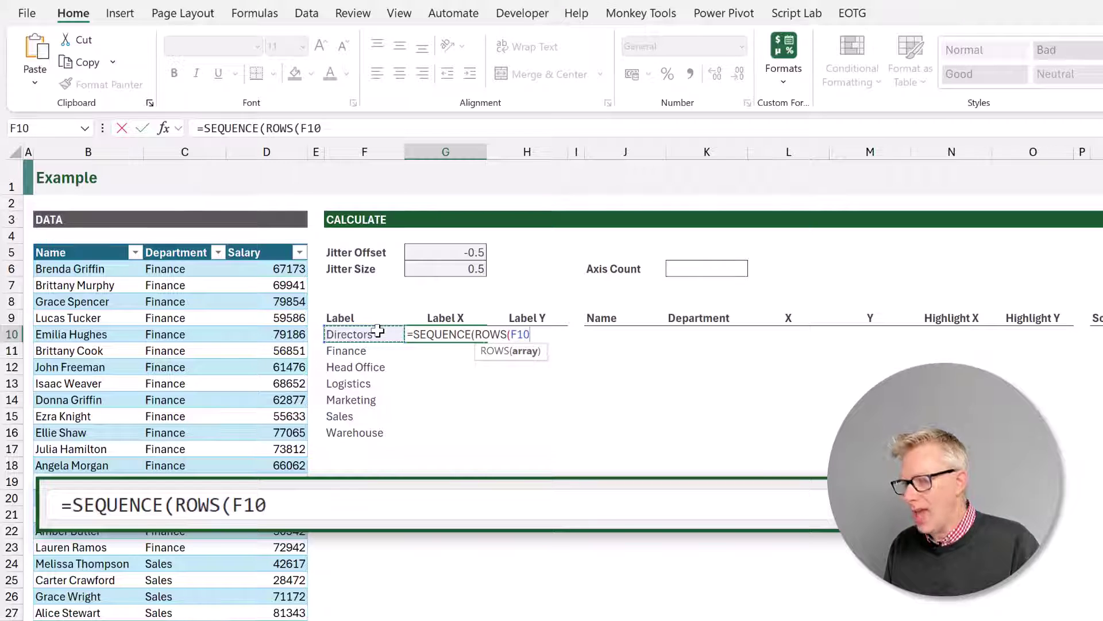
text(#)
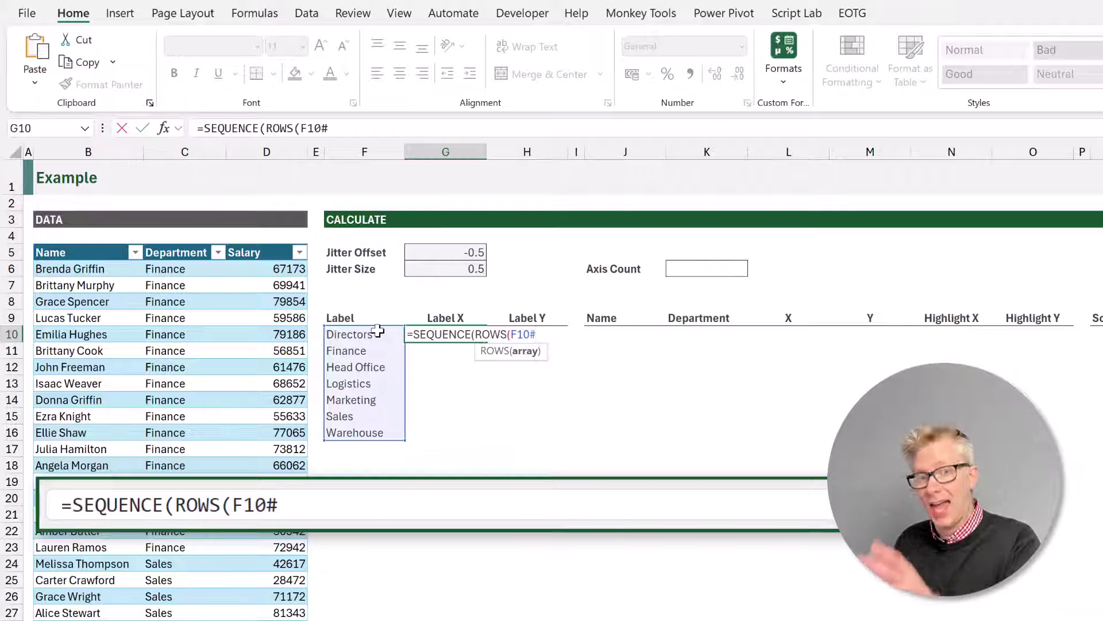
text())
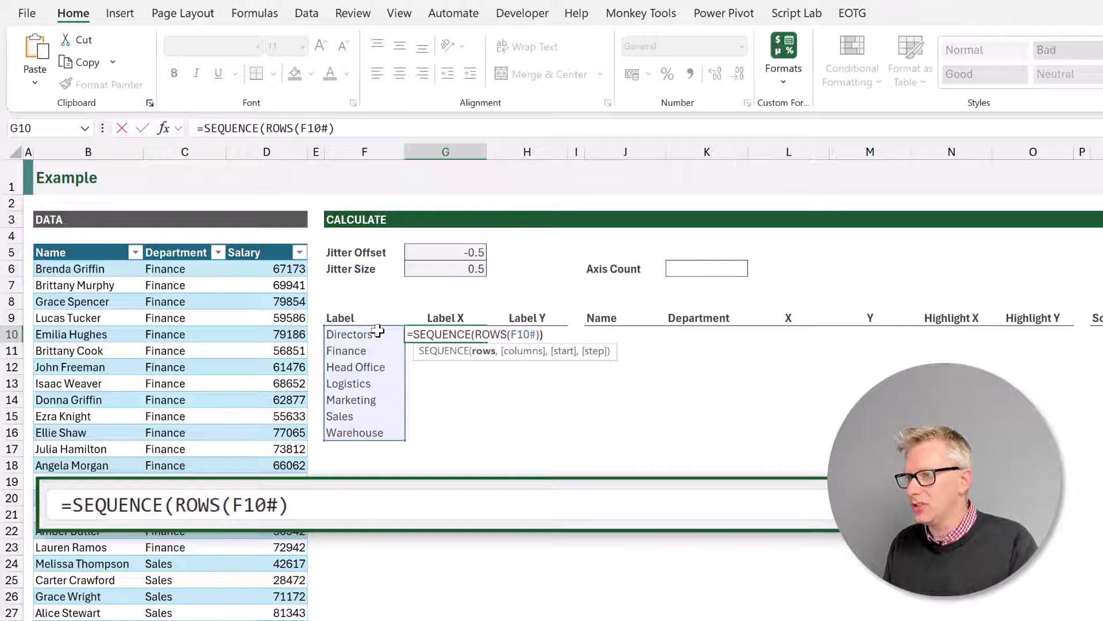
text())
key(Return)
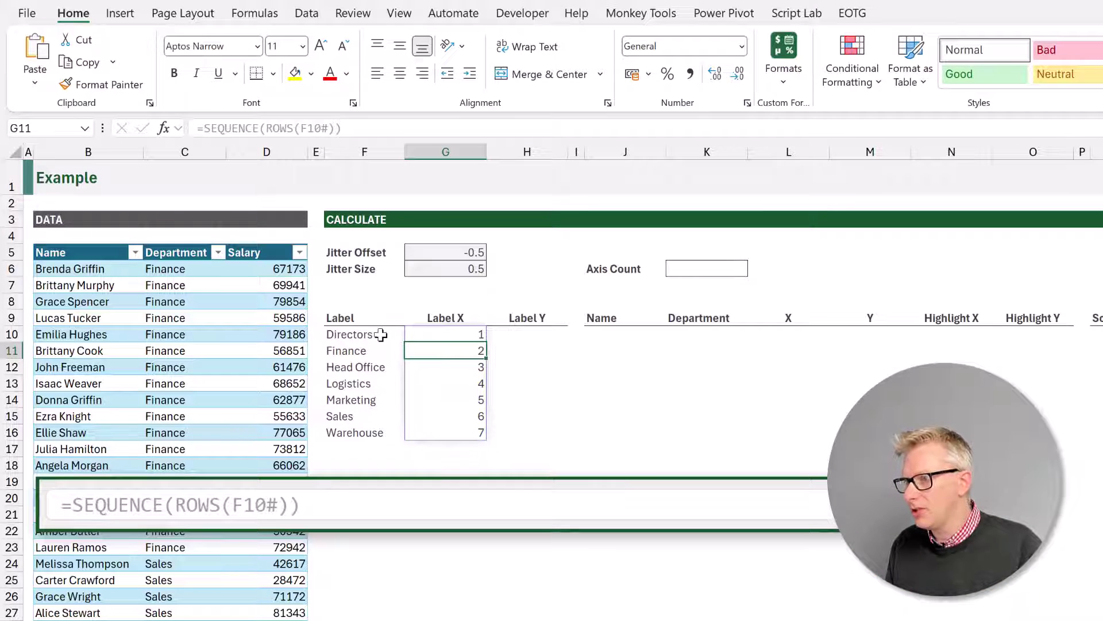
Add the Jitter Offset to the Label X formula in G10, making it =SEQUENCE(ROWS(F10#))+G5, and review the first and last values
click(445, 333)
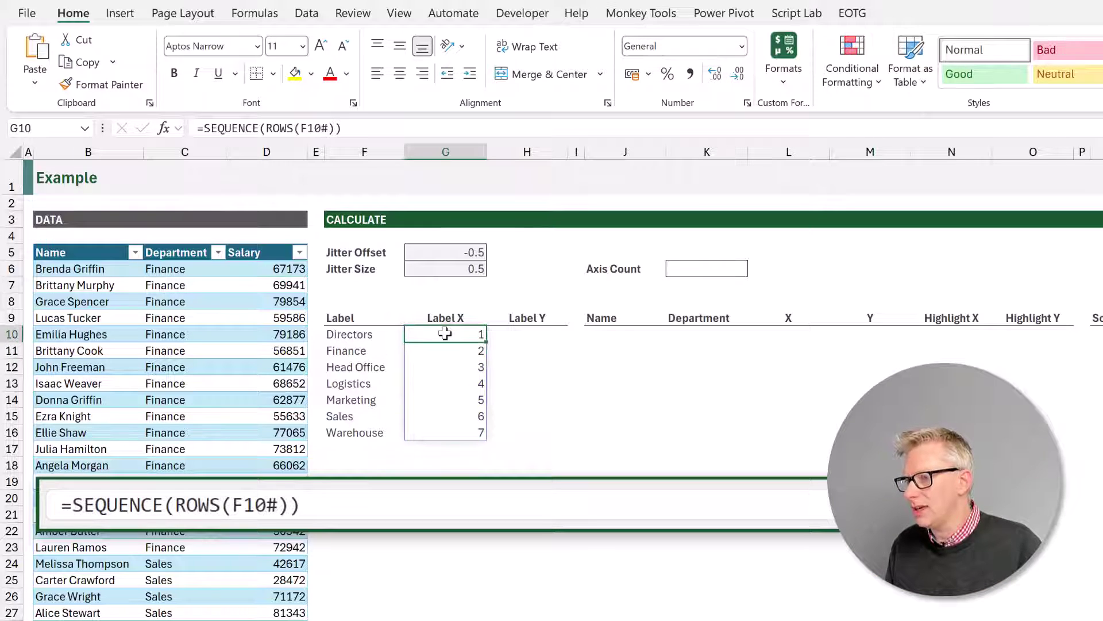
click(399, 130)
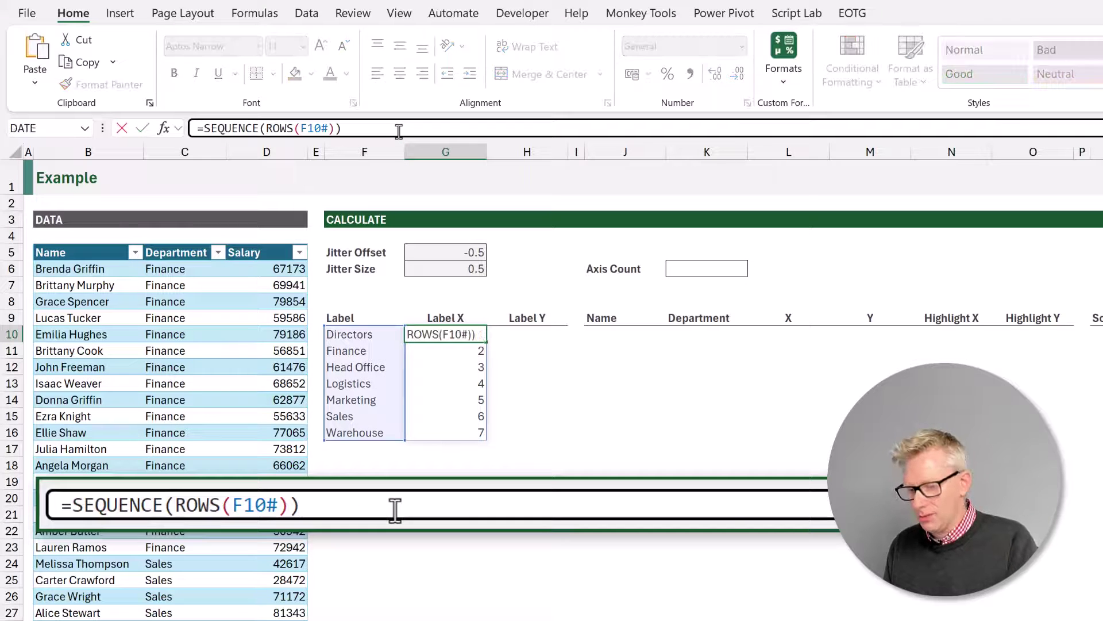
text(+)
click(426, 251)
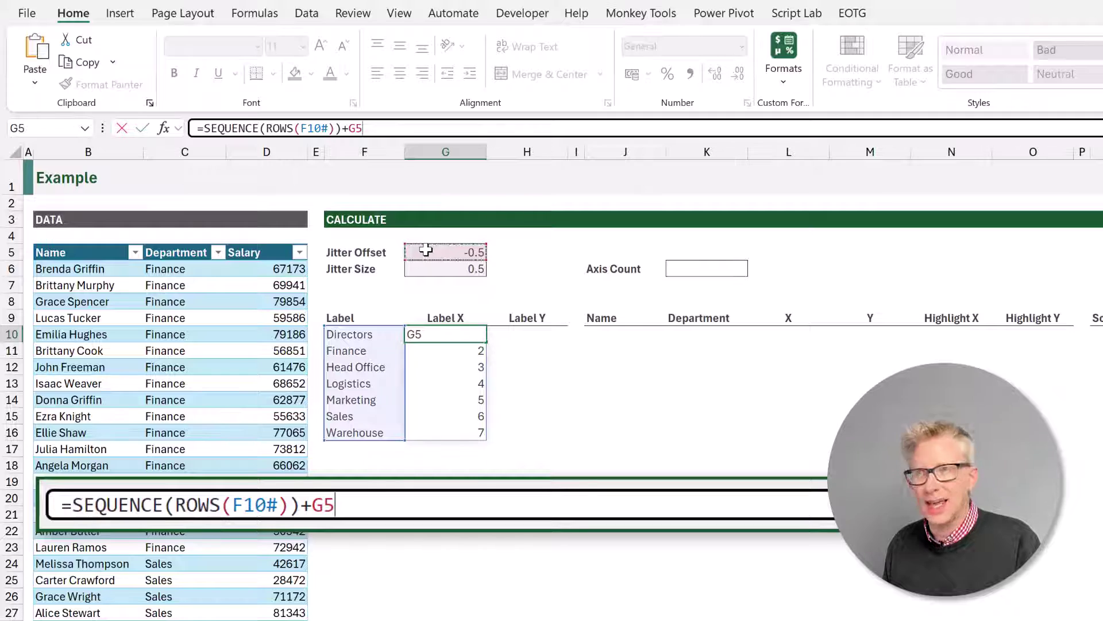
key(Return)
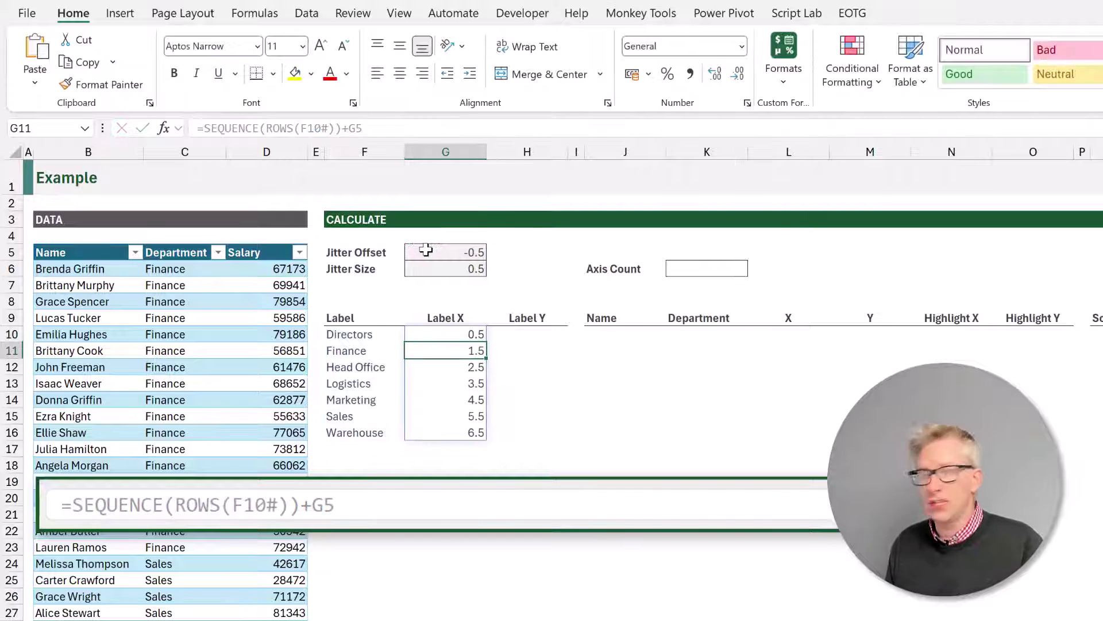
click(475, 335)
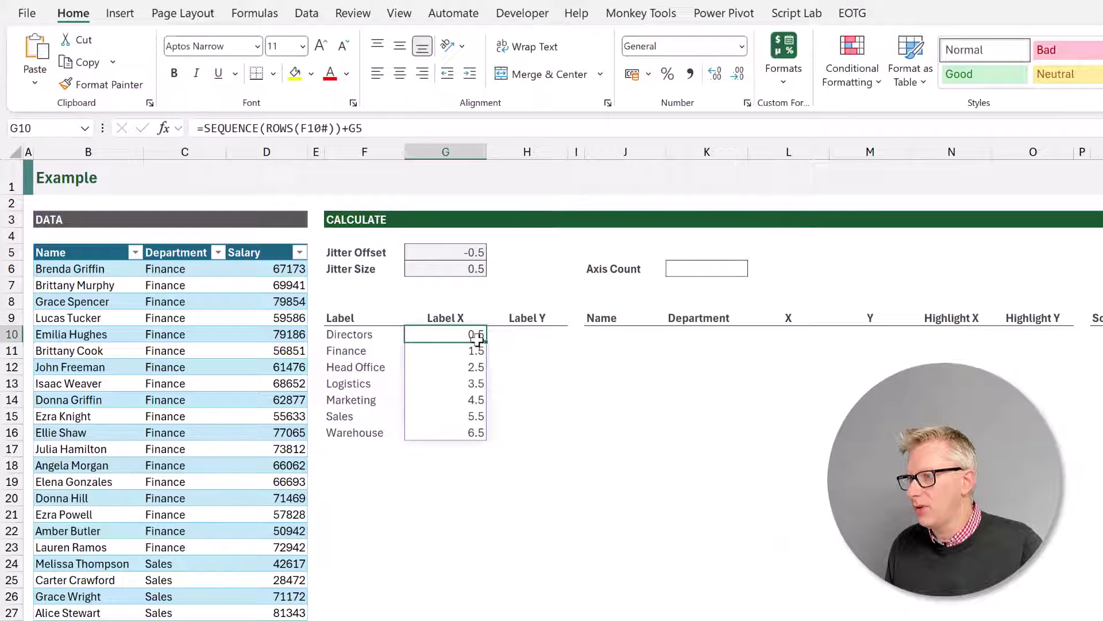
click(473, 430)
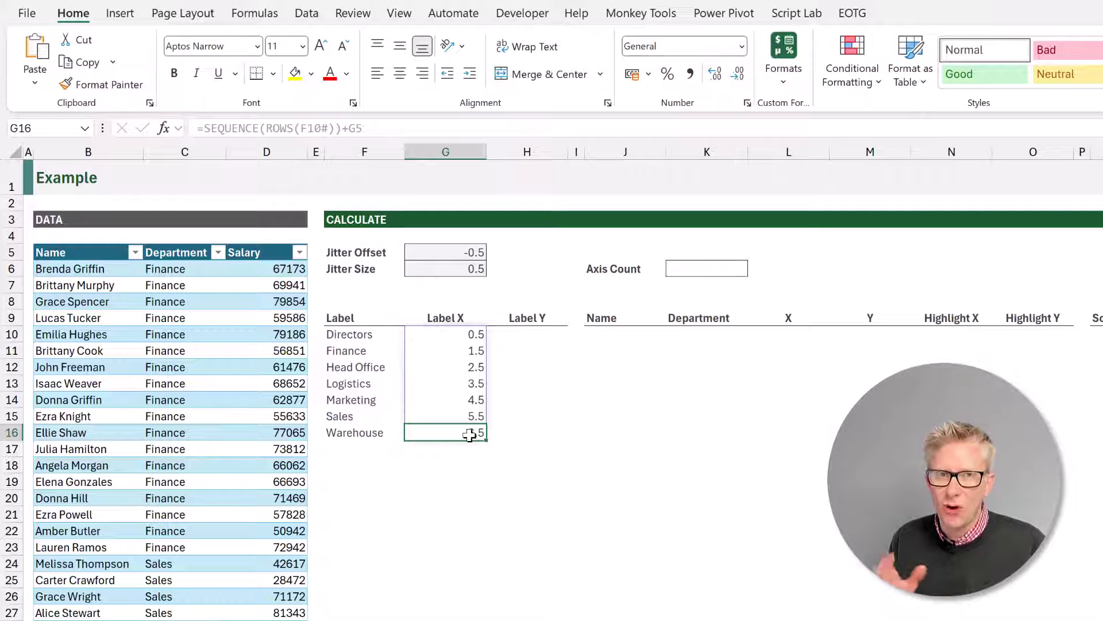
Fill Label Y with zeros by entering =SEQUENCE(ROWS(F10#),1,0,0) in H10, and review the first row of the three label columns
click(520, 334)
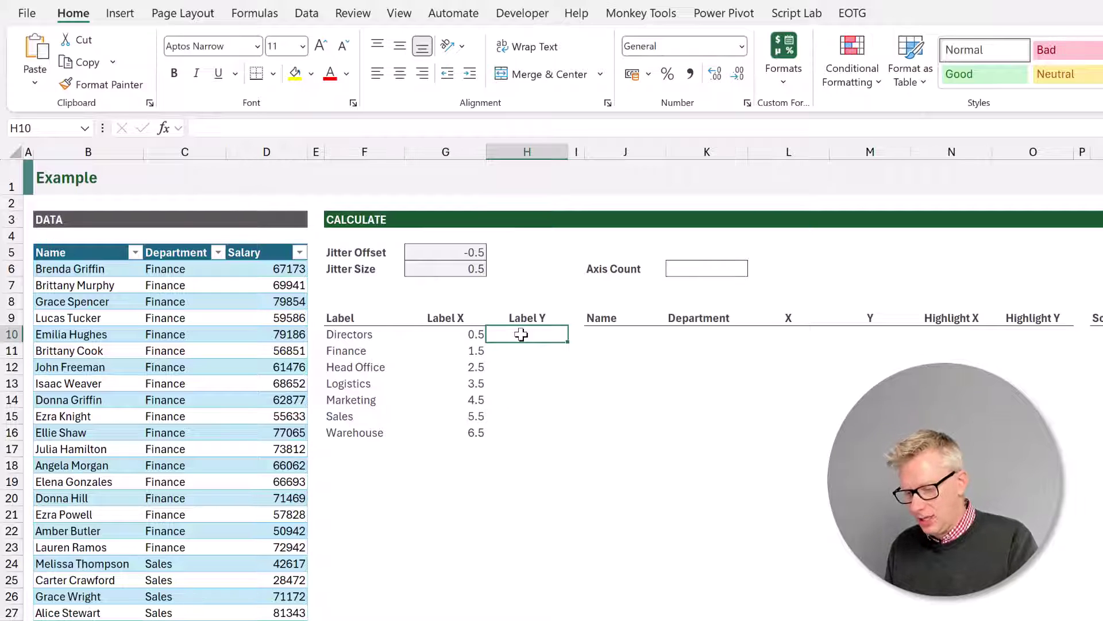
text(=SEQUEN)
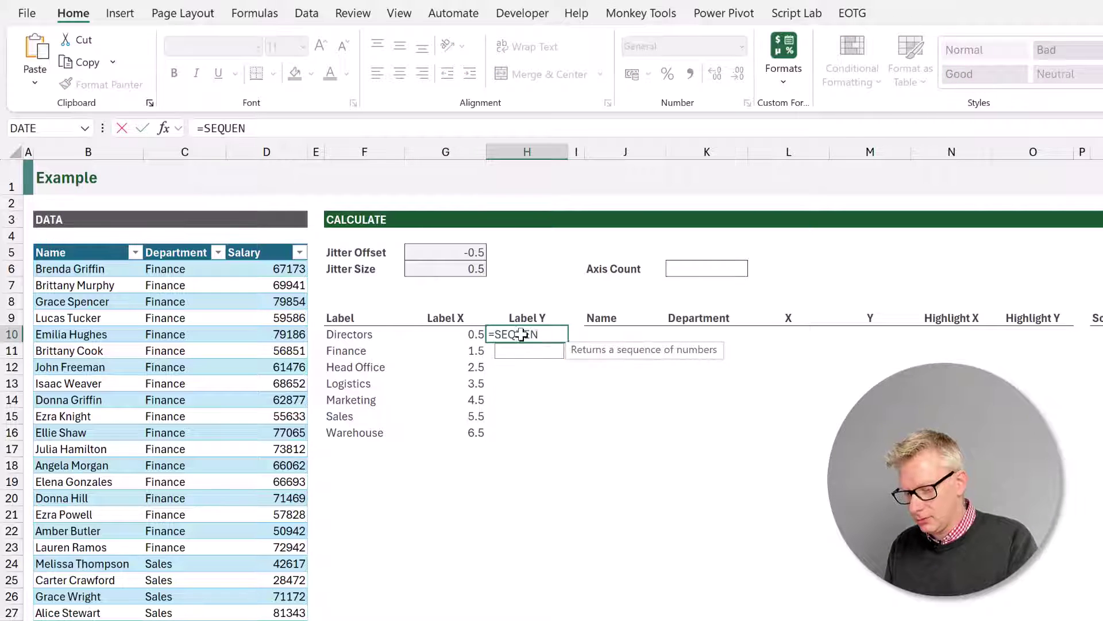
text(CE()
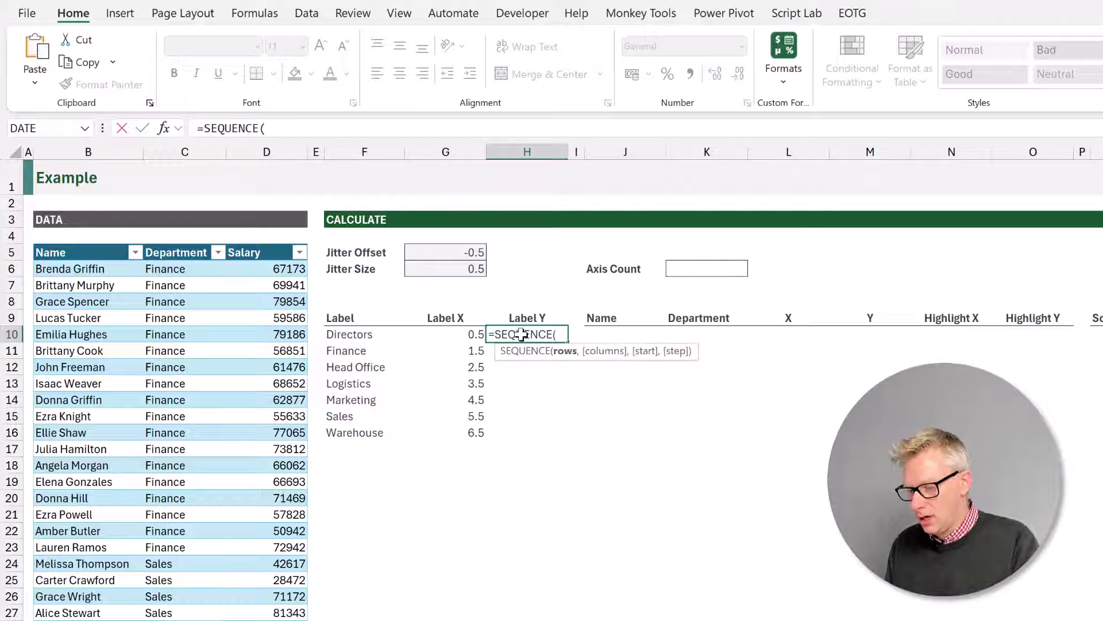
text(ROWS)
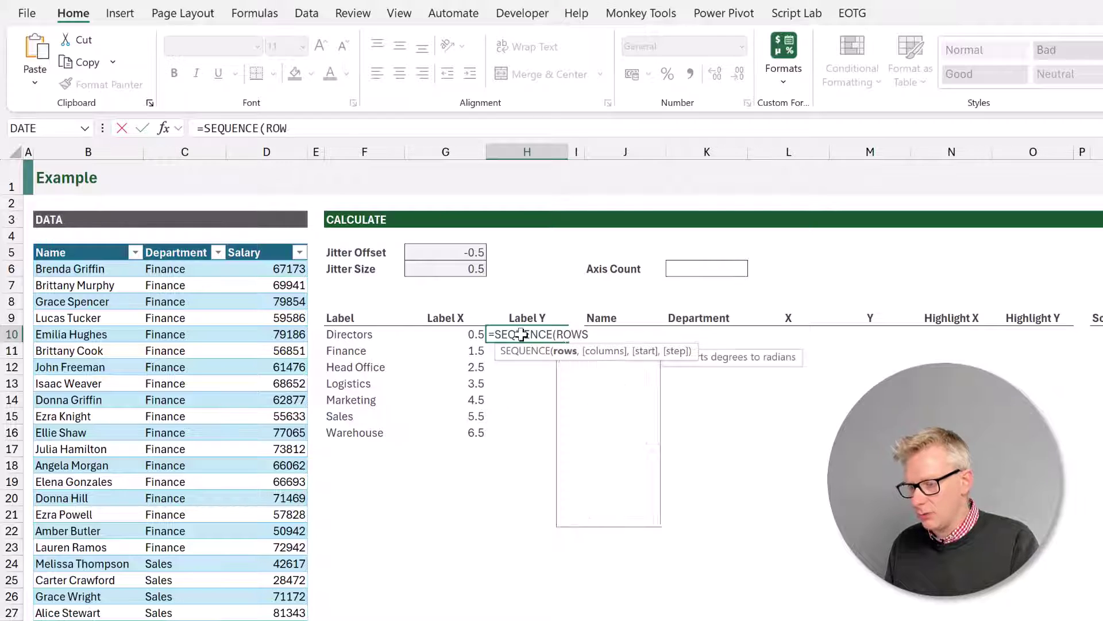
text((F)
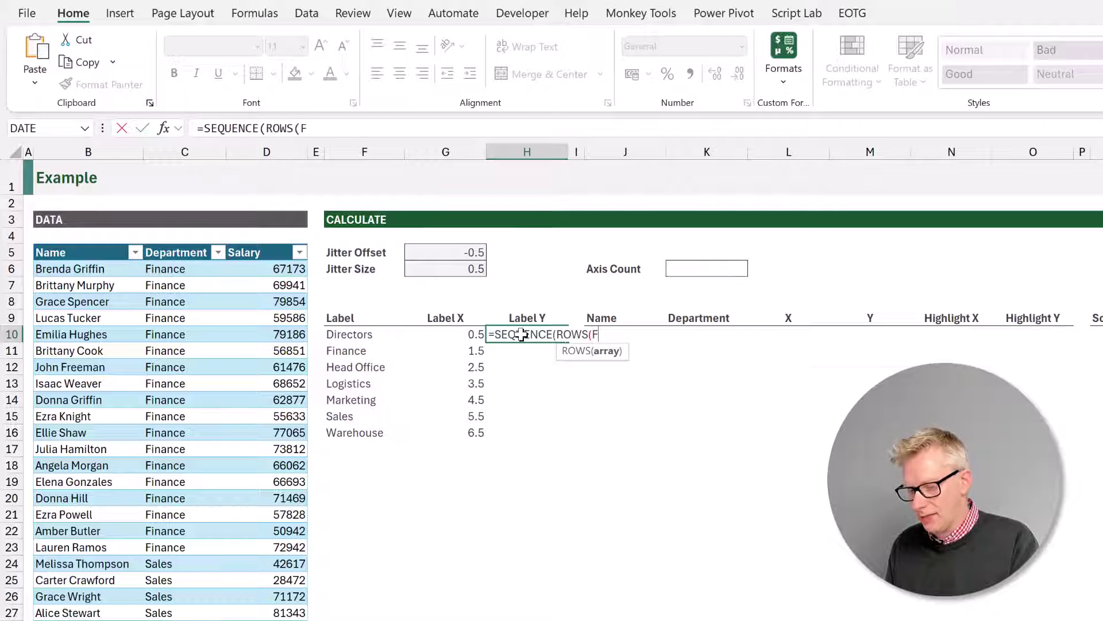
text(10#)
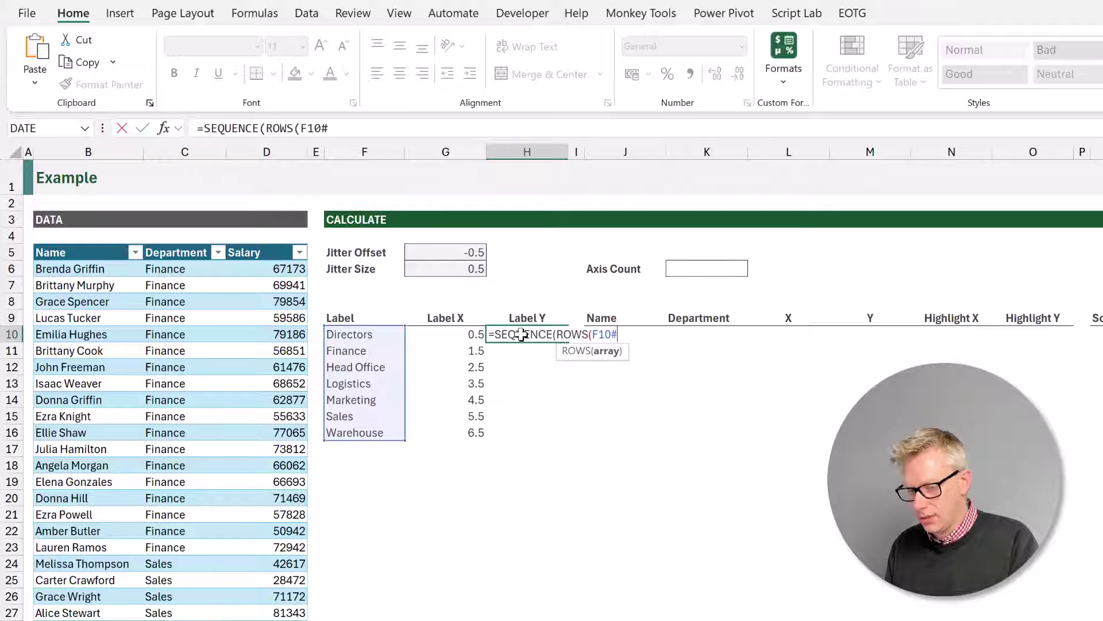
text())
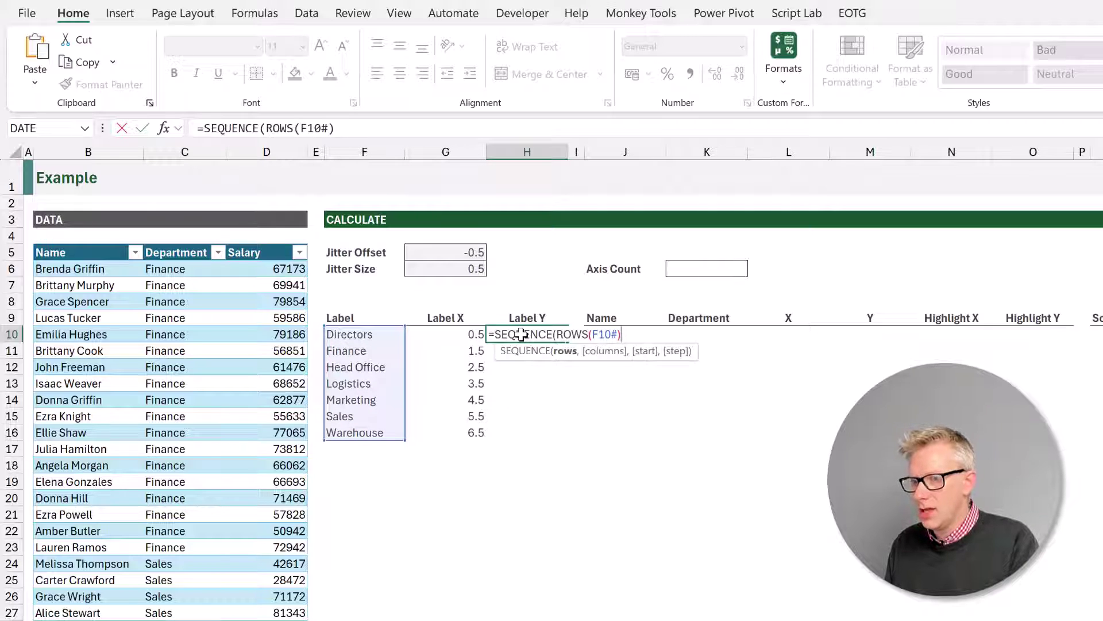
text(,1)
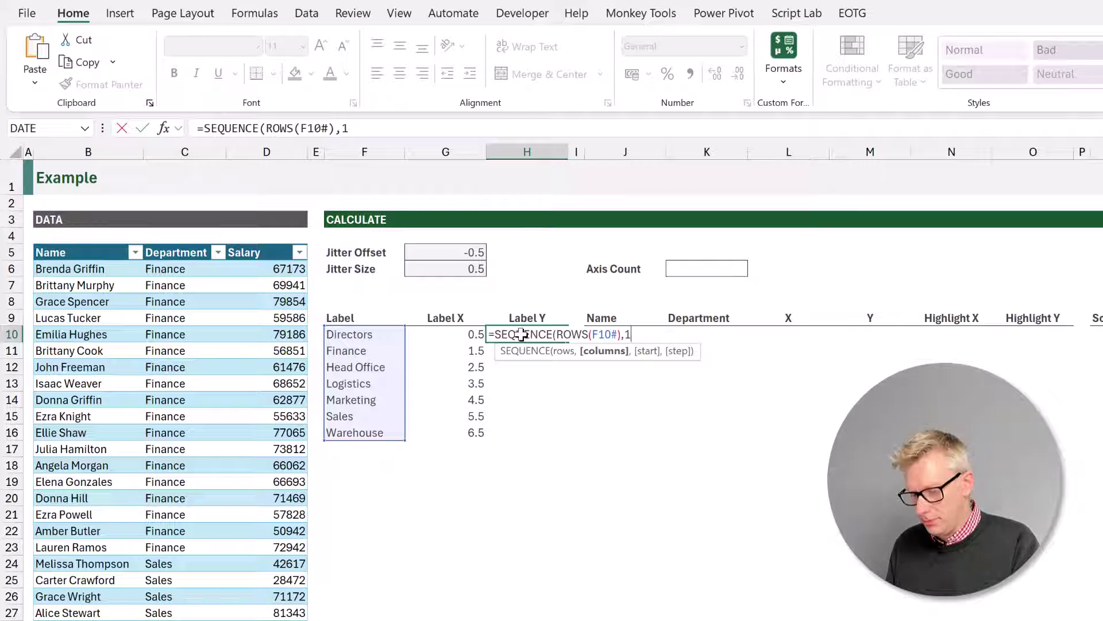
text(,0)
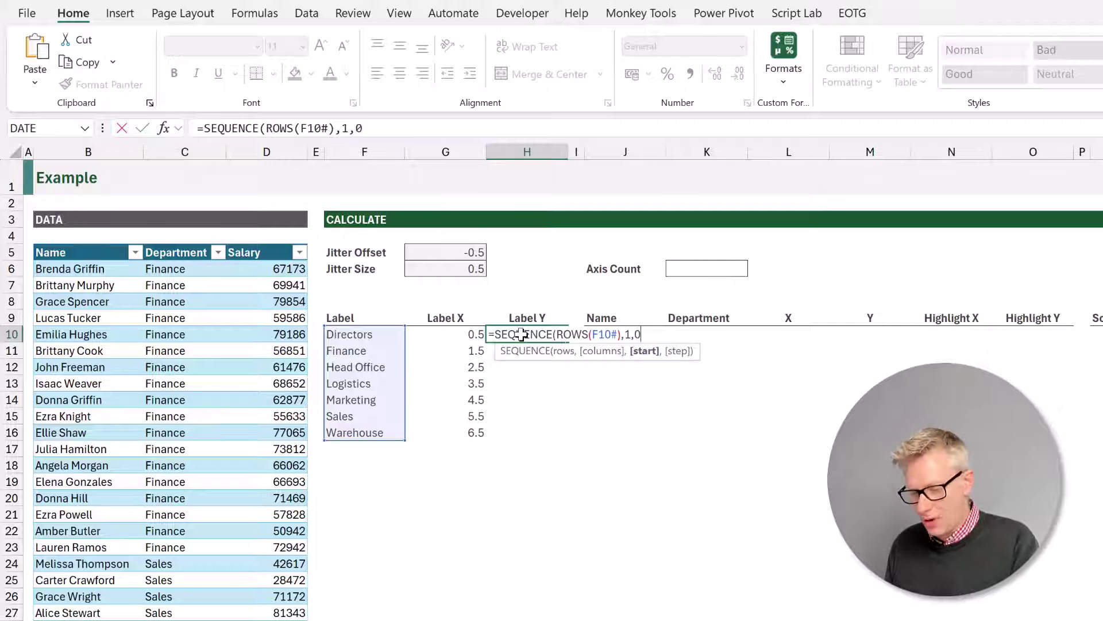
text(,)
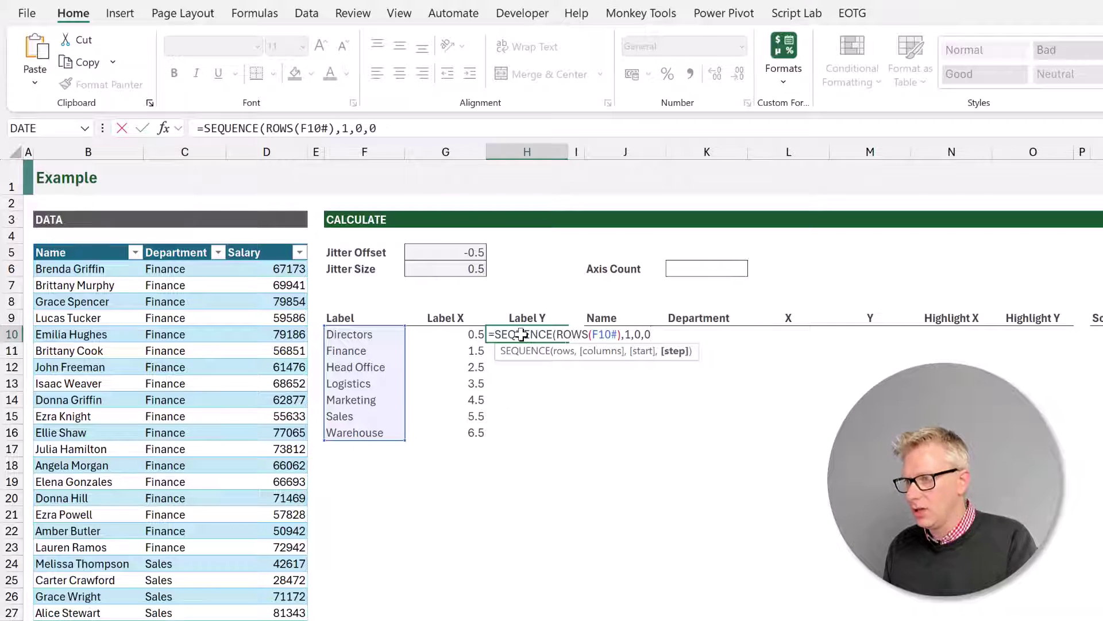
text(0))
key(Return)
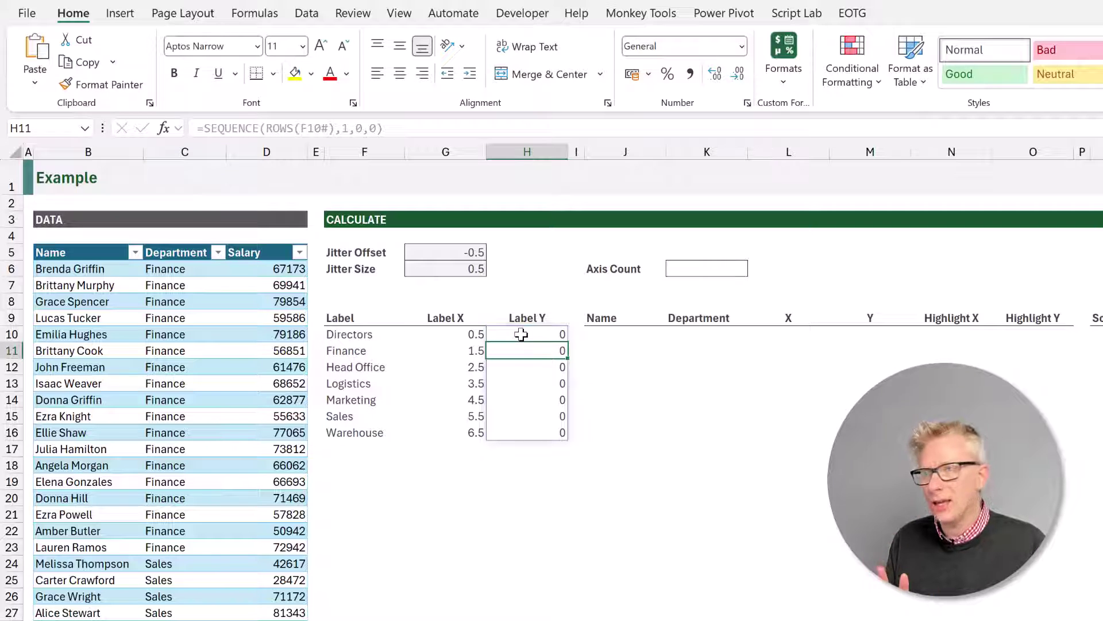
click(348, 333)
click(451, 334)
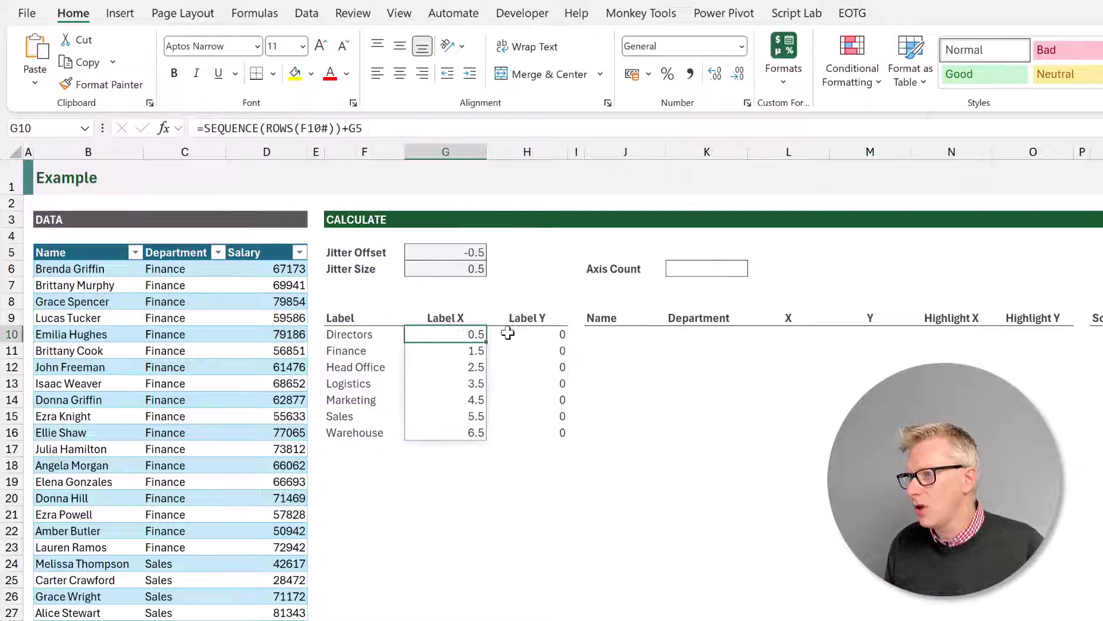
click(530, 333)
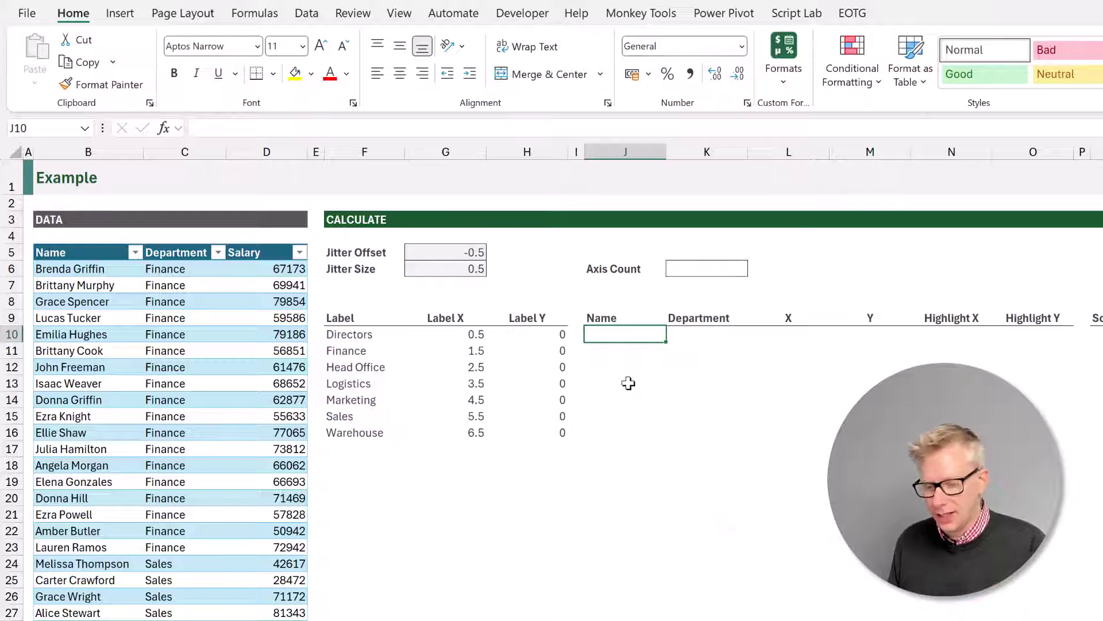
List every employee name from the Data table under Name by entering =Data[Name] in J10
text(=Dat)
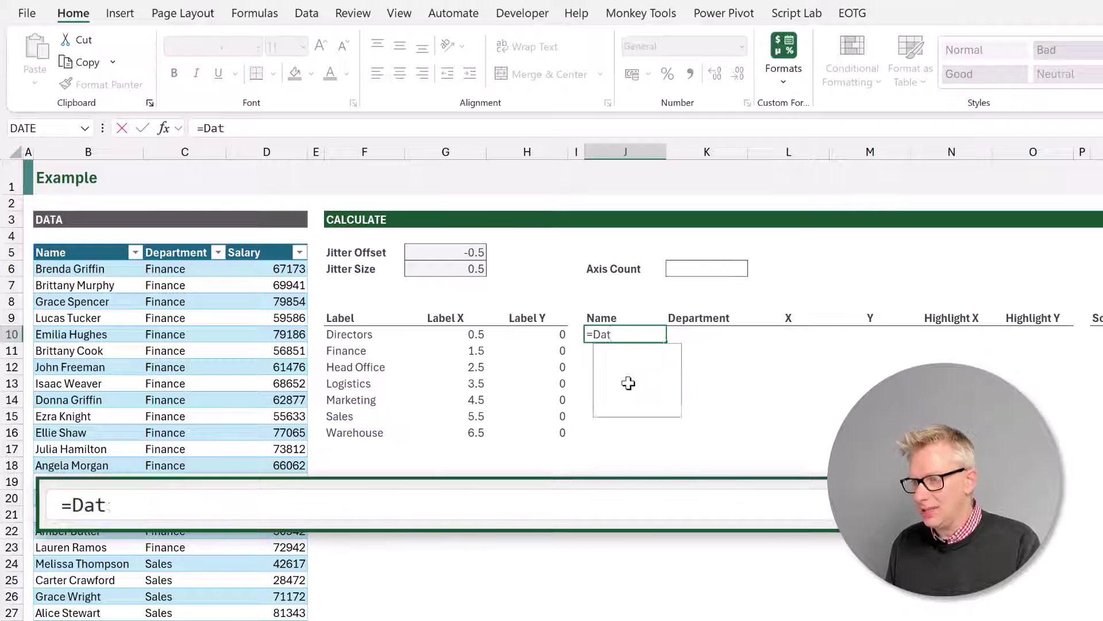
text(a[)
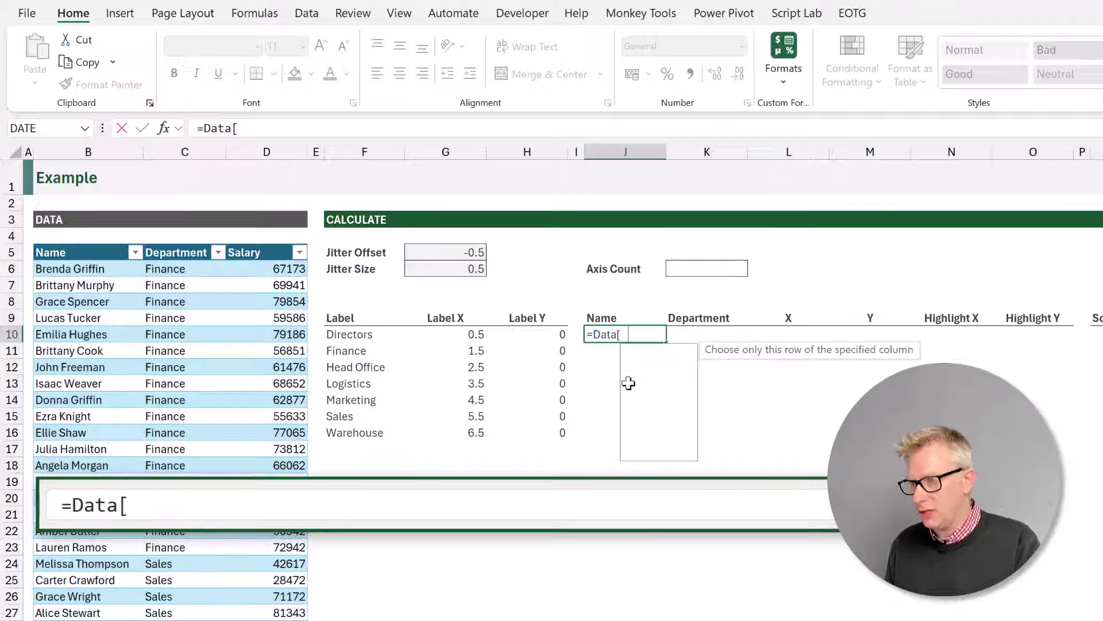
text(Name])
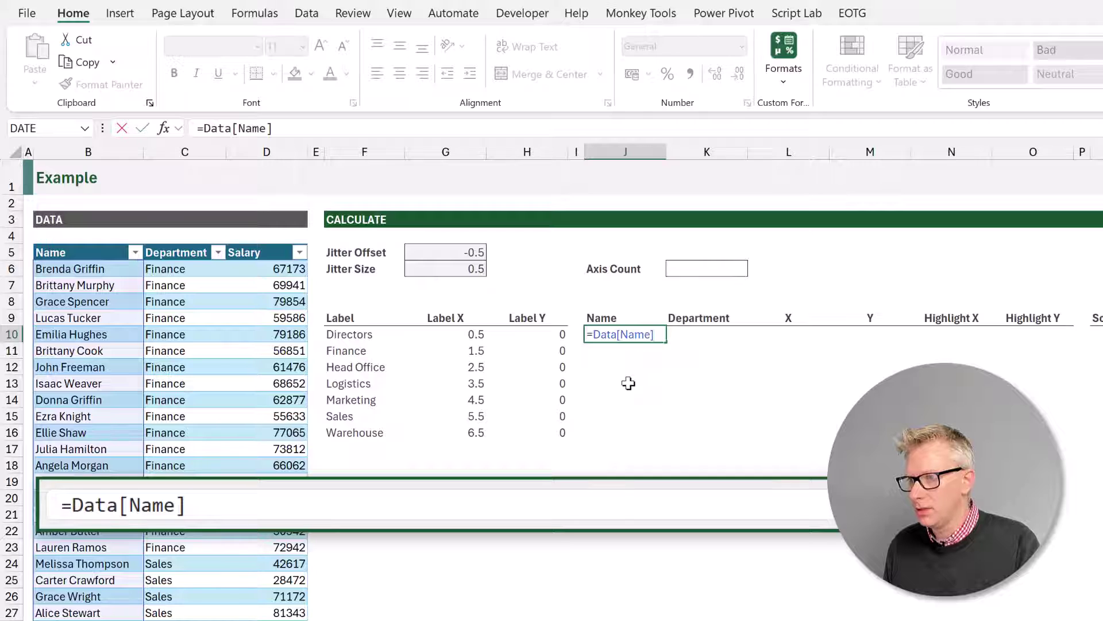
key(Return)
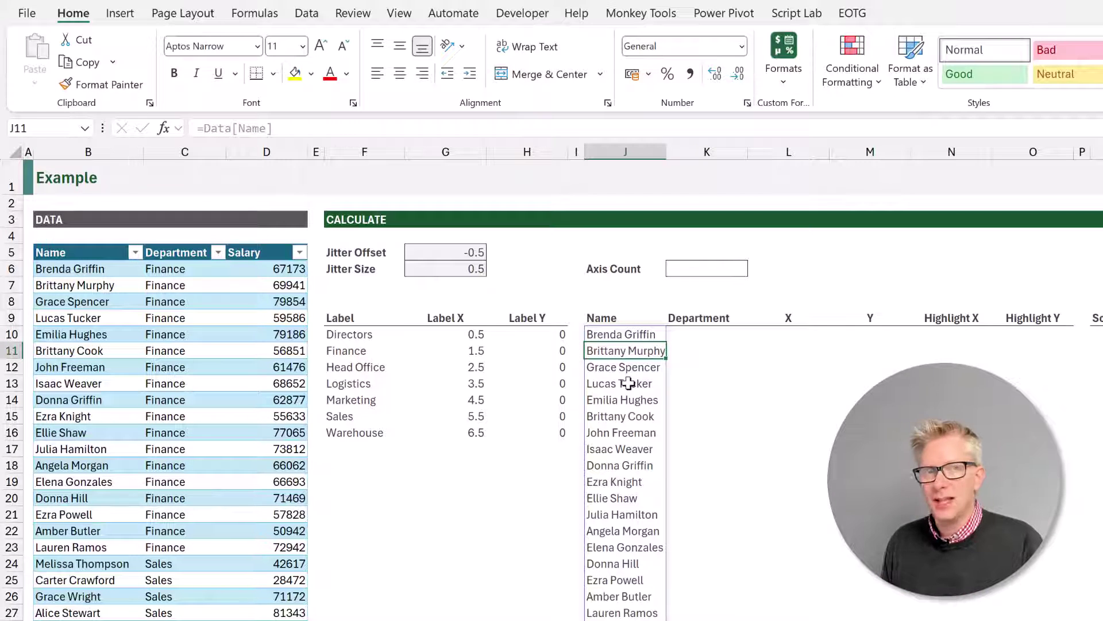
List each person's department beside the names by entering =Data[Department] in K10
key(Up)
key(Right)
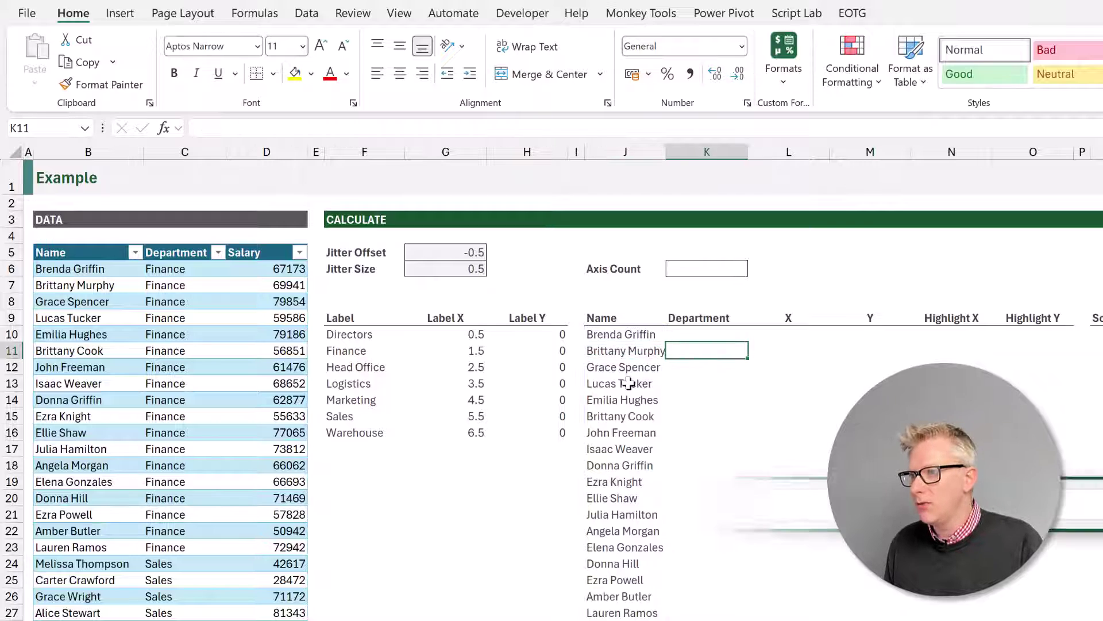
key(F2)
text(=)
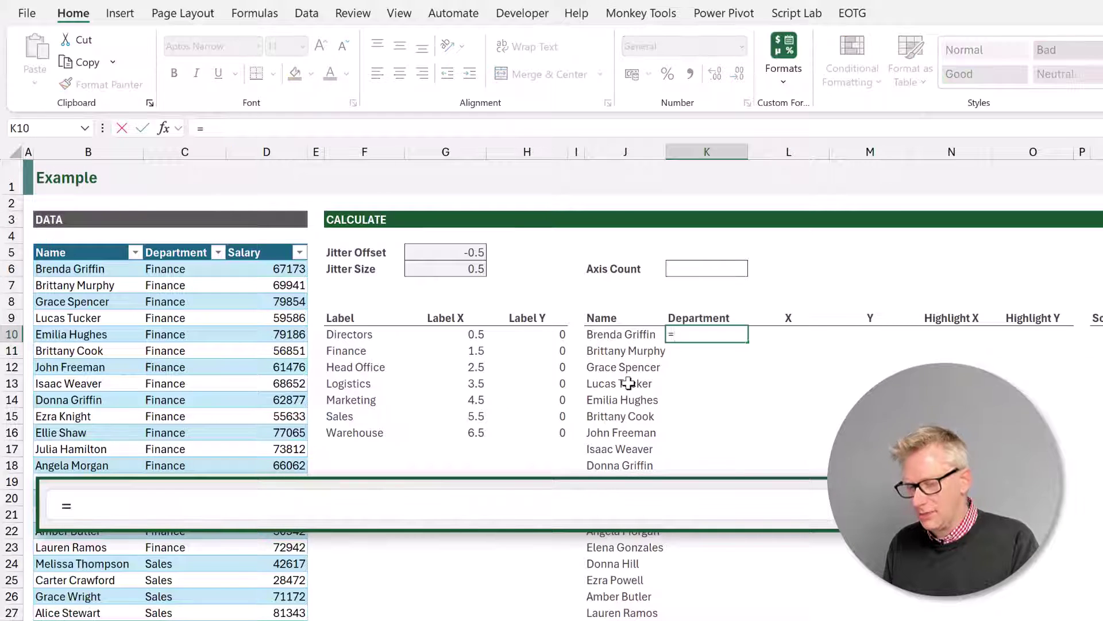
text(Data[De)
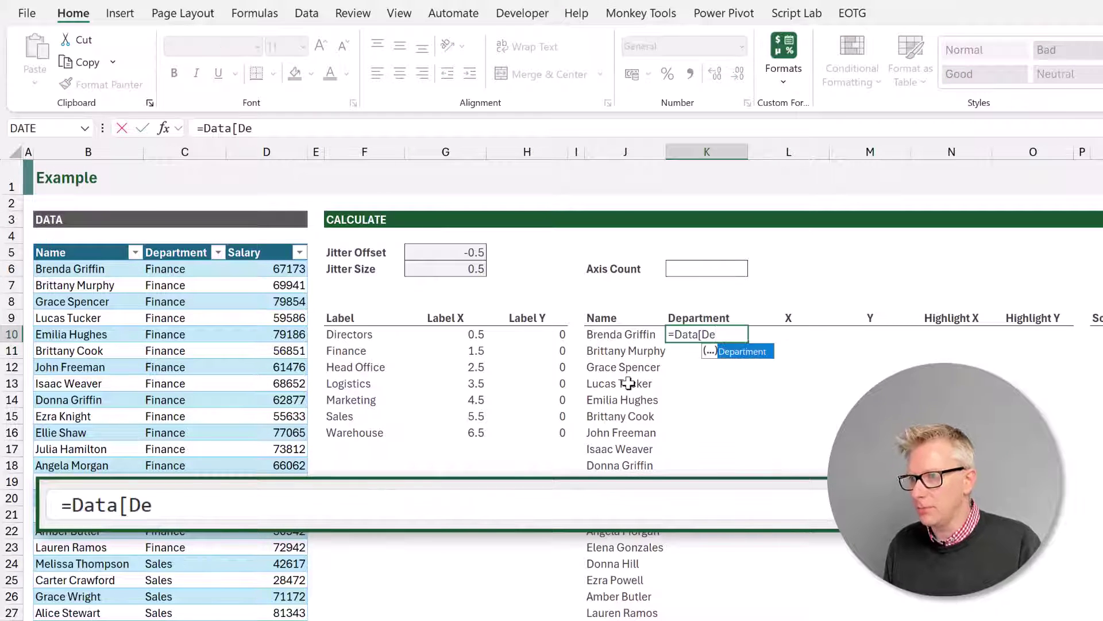
key(Tab)
text(])
key(Return)
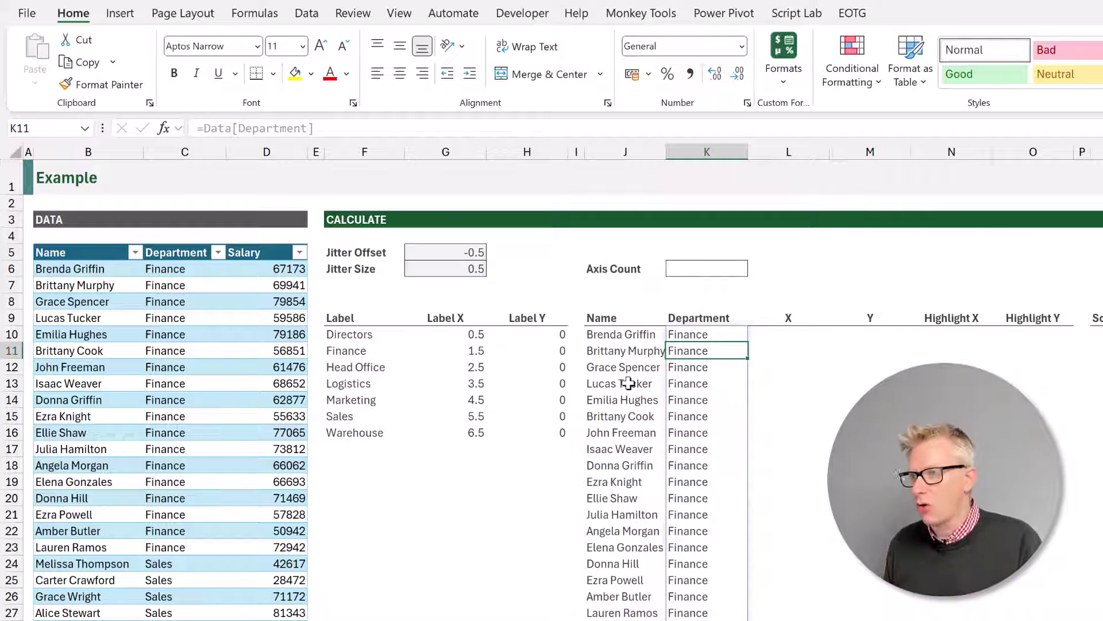
Find each department's position in the label list by entering =MATCH(K10#,F10#,0) in L10 under X, and check it against the Finance label
key(Up)
key(Right)
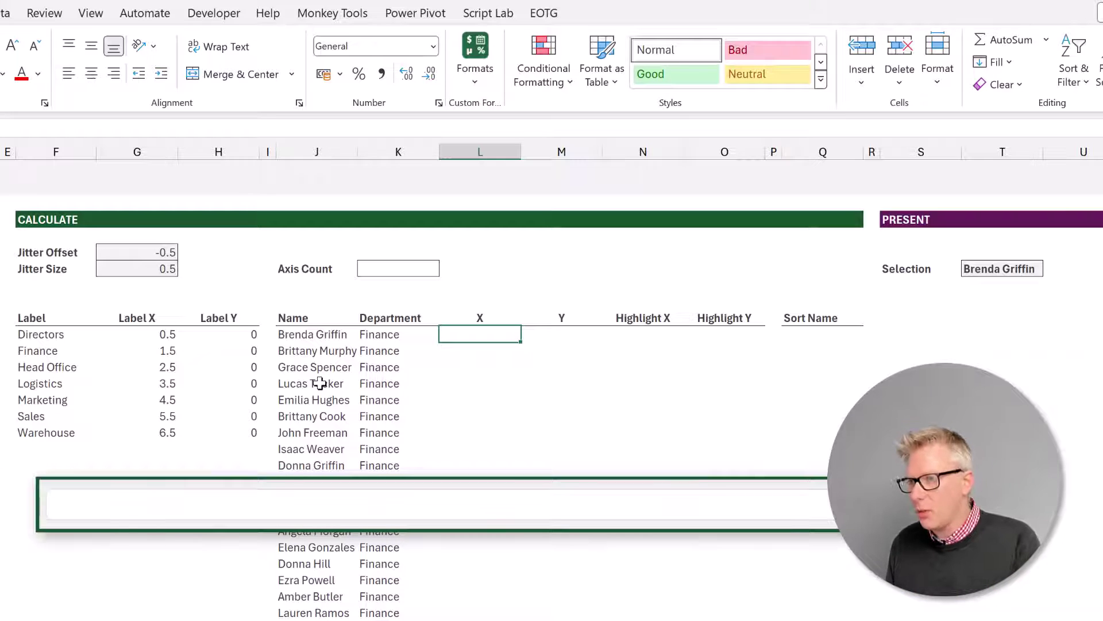
text(=MATCH()
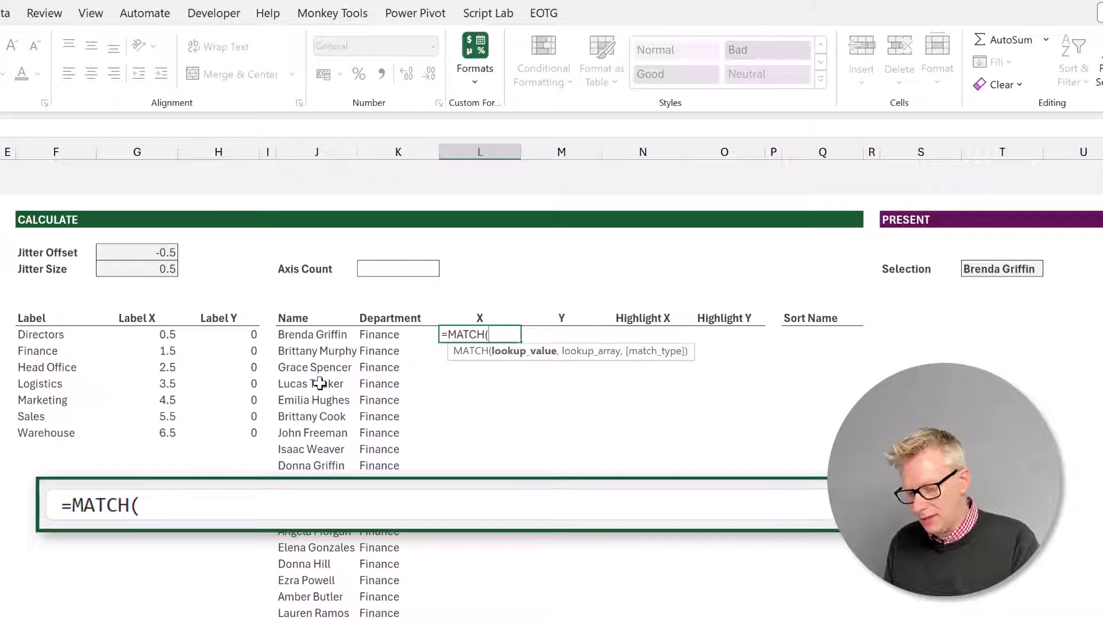
text(K10#)
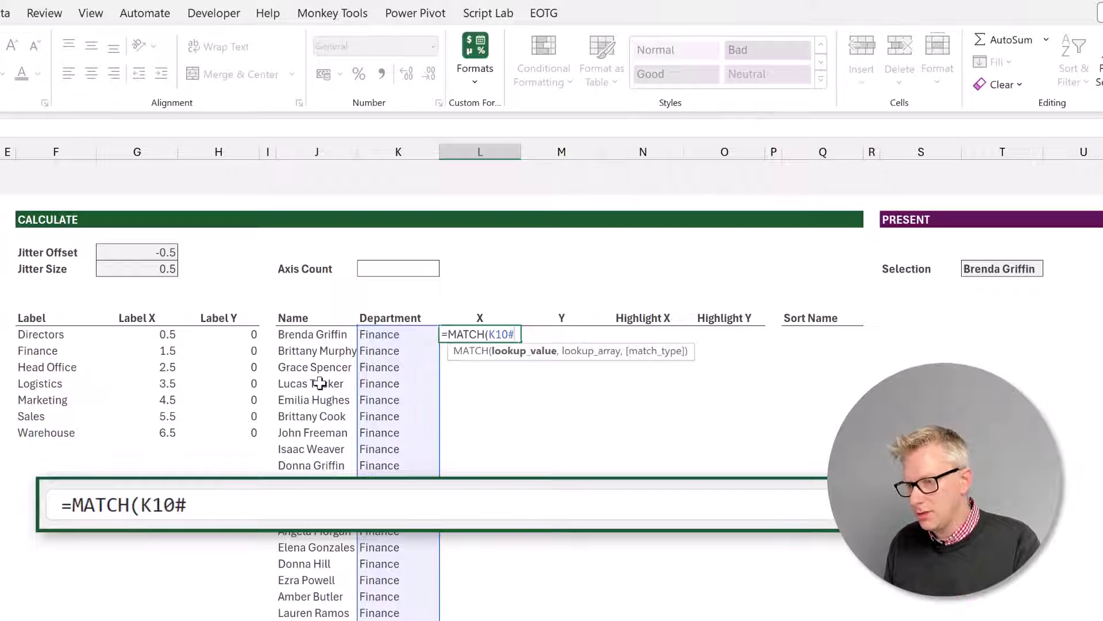
text(,)
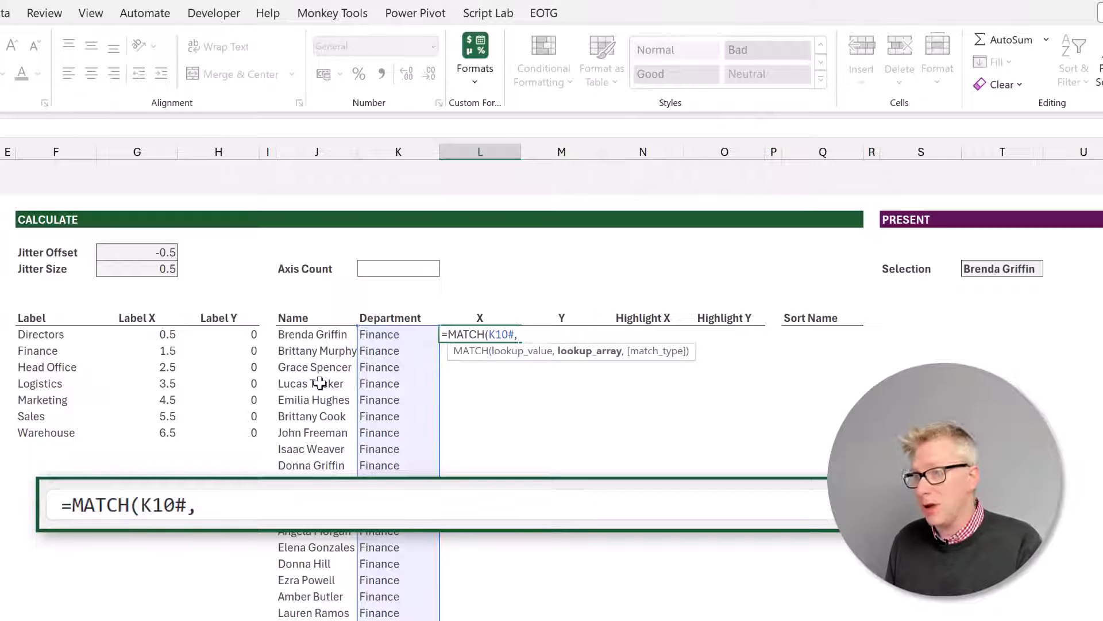
text(F10#)
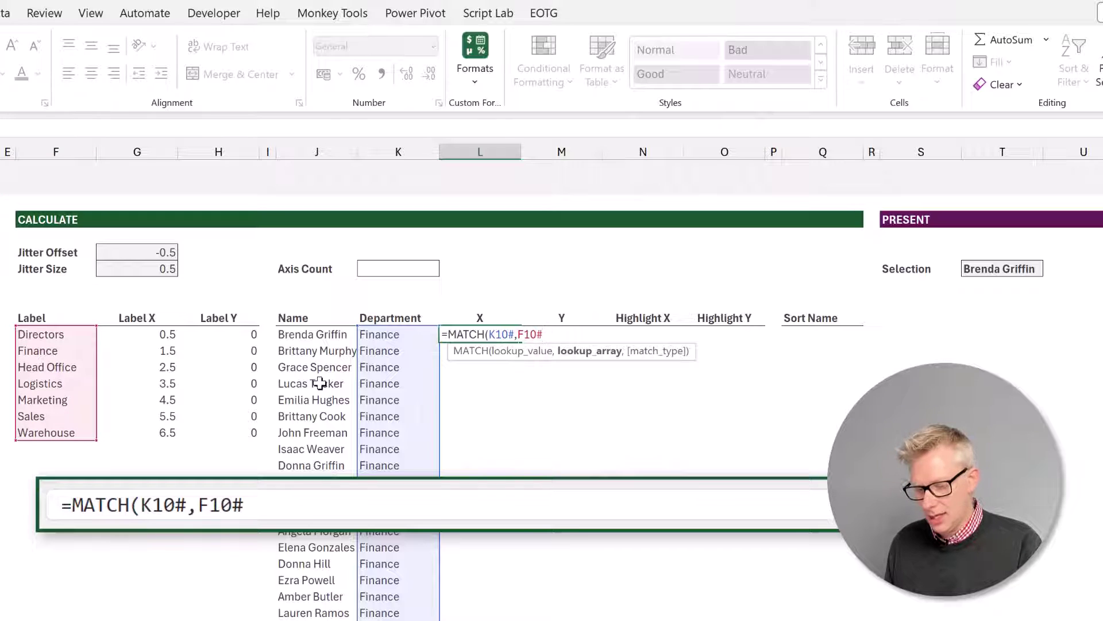
text(,)
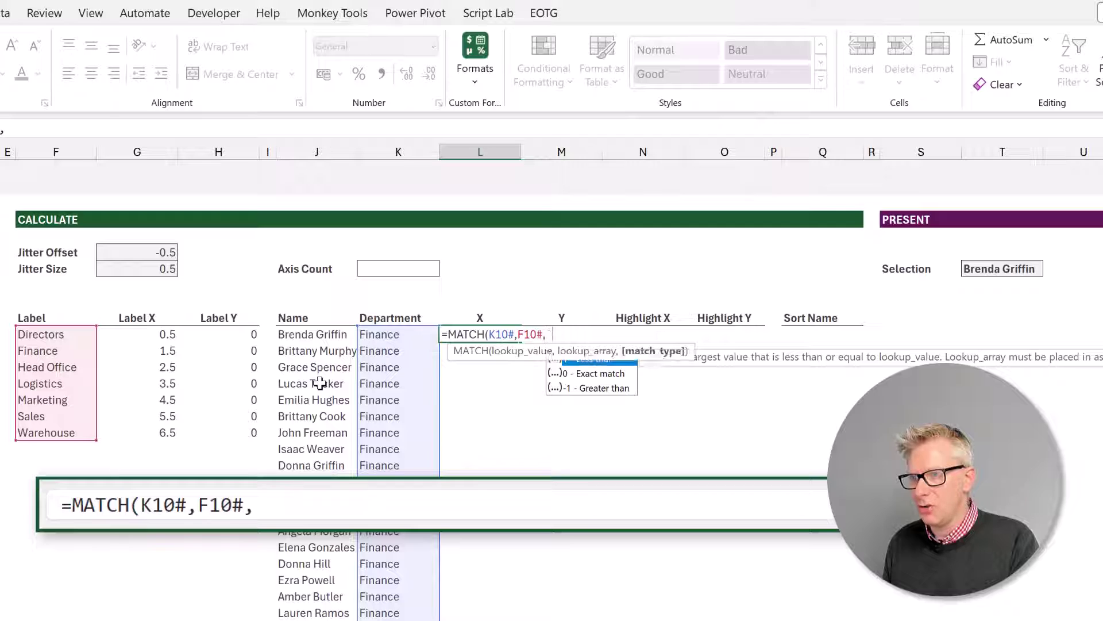
text(0))
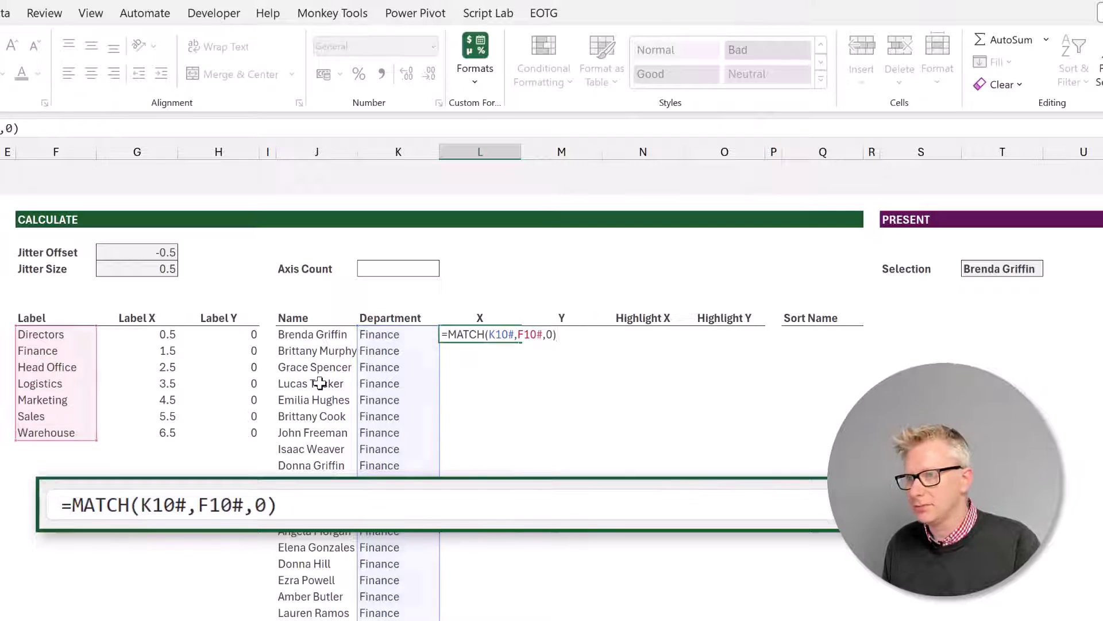
key(Return)
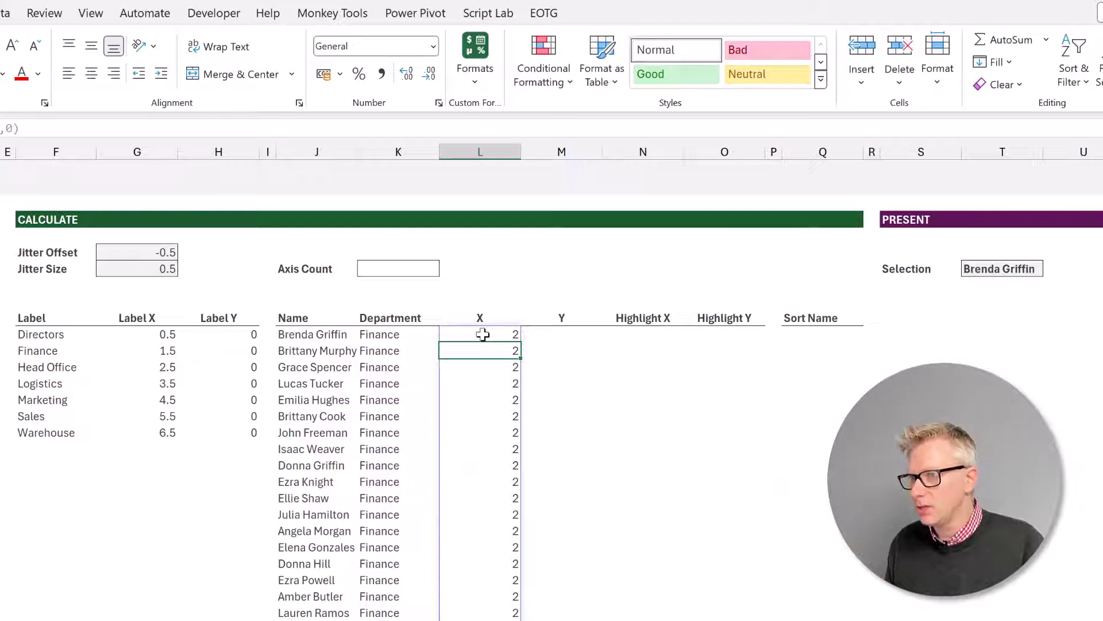
click(58, 351)
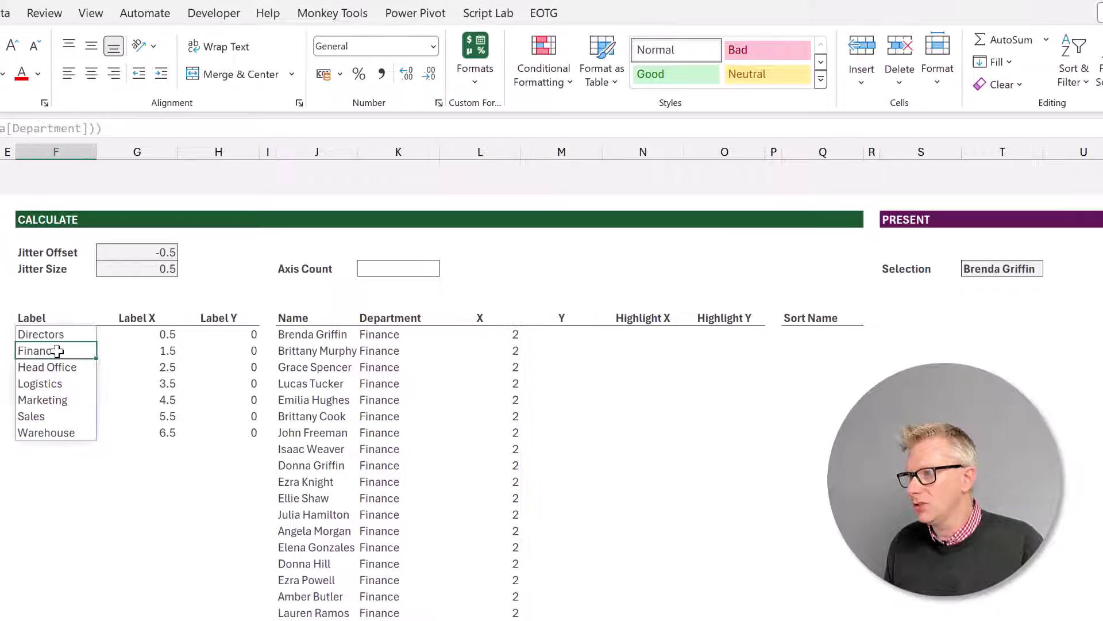
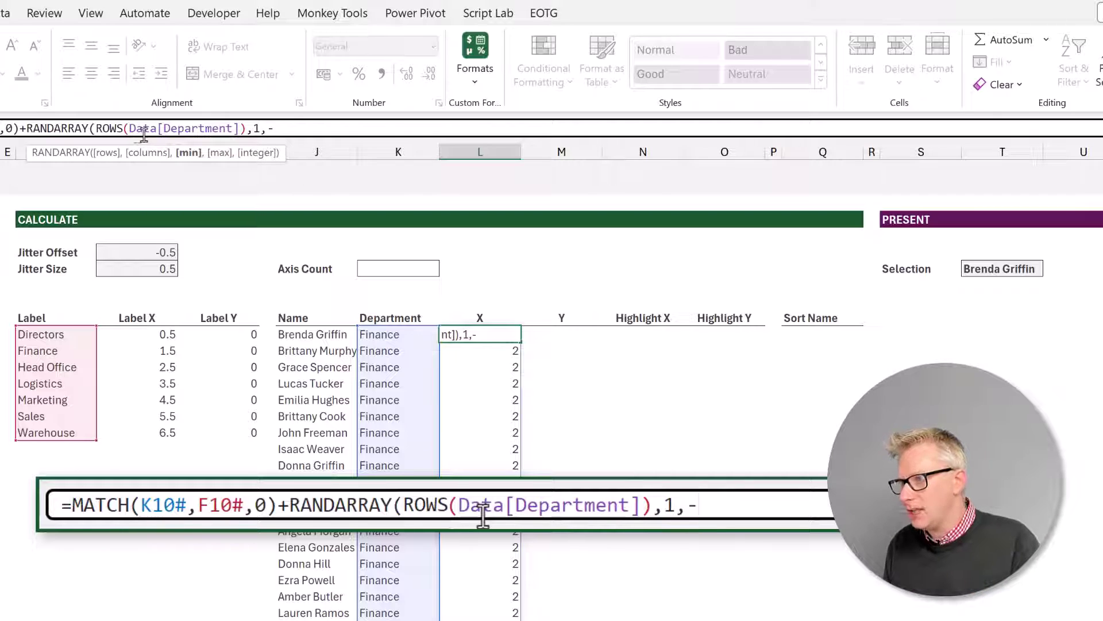
Add random jitter and offset to X by completing L10 as =MATCH(K10#,F10#,0)+RANDARRAY(ROWS(Data[Department]),1,-G6,G6)/2+G5
text(-)
click(144, 268)
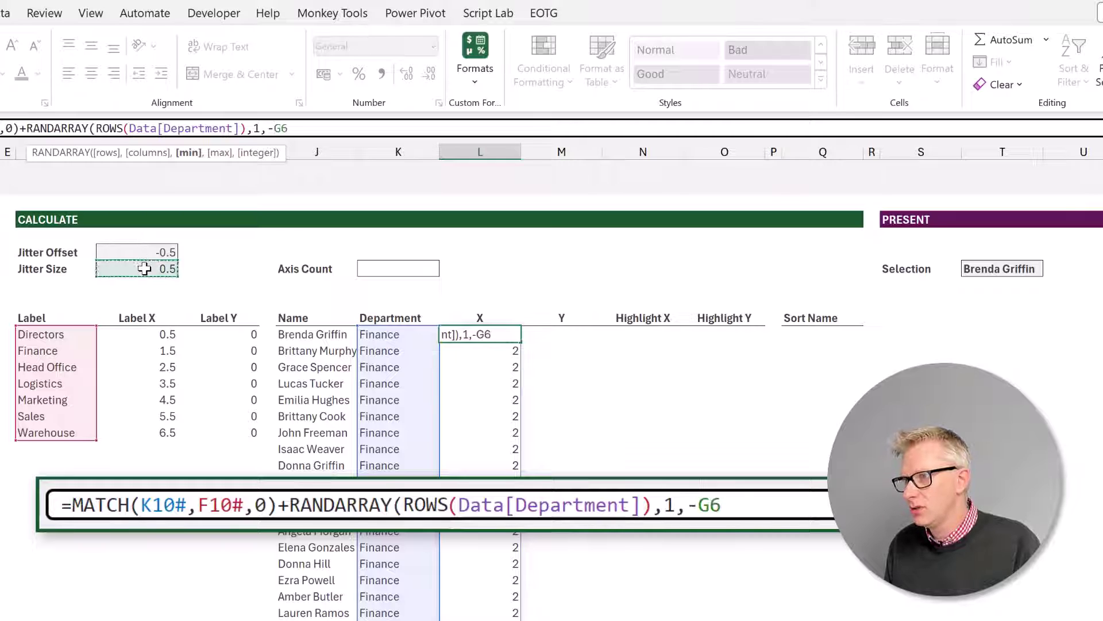
text(,)
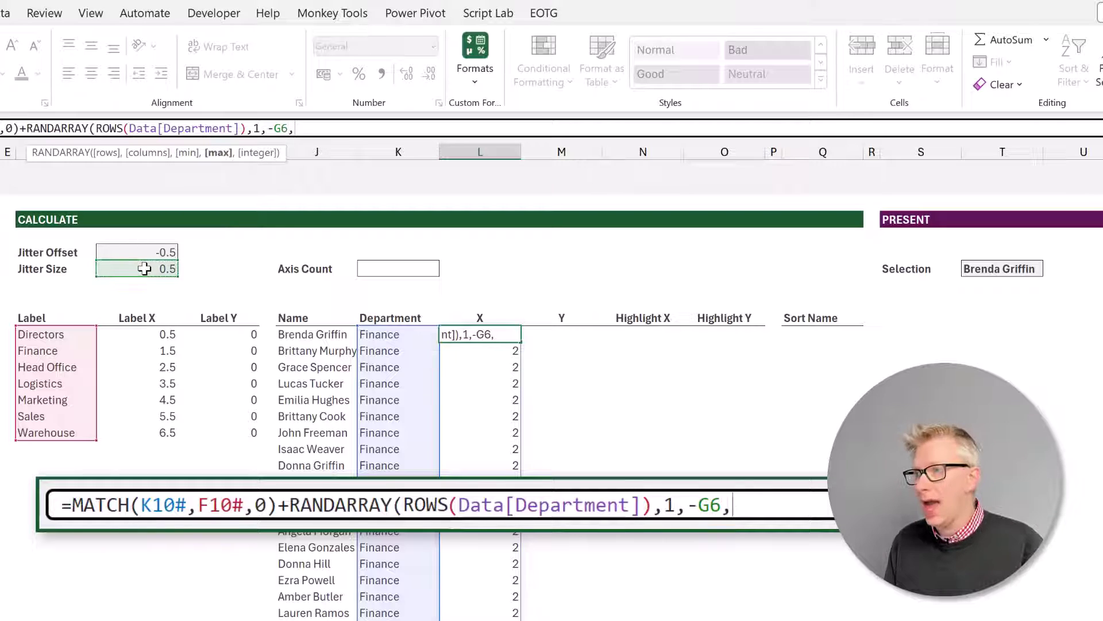
click(144, 268)
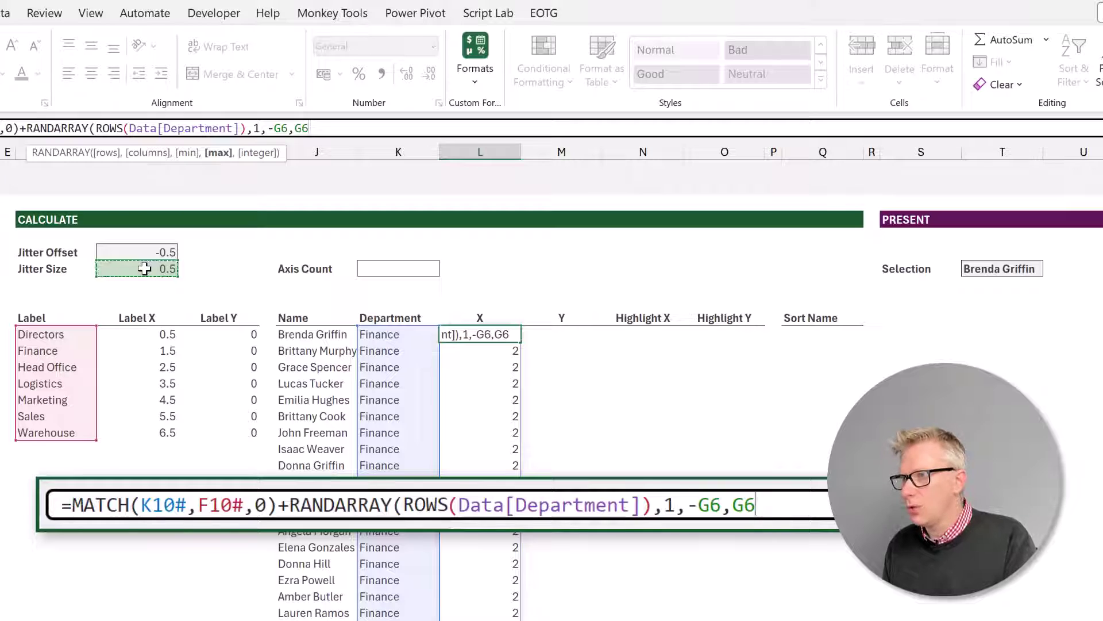
text())
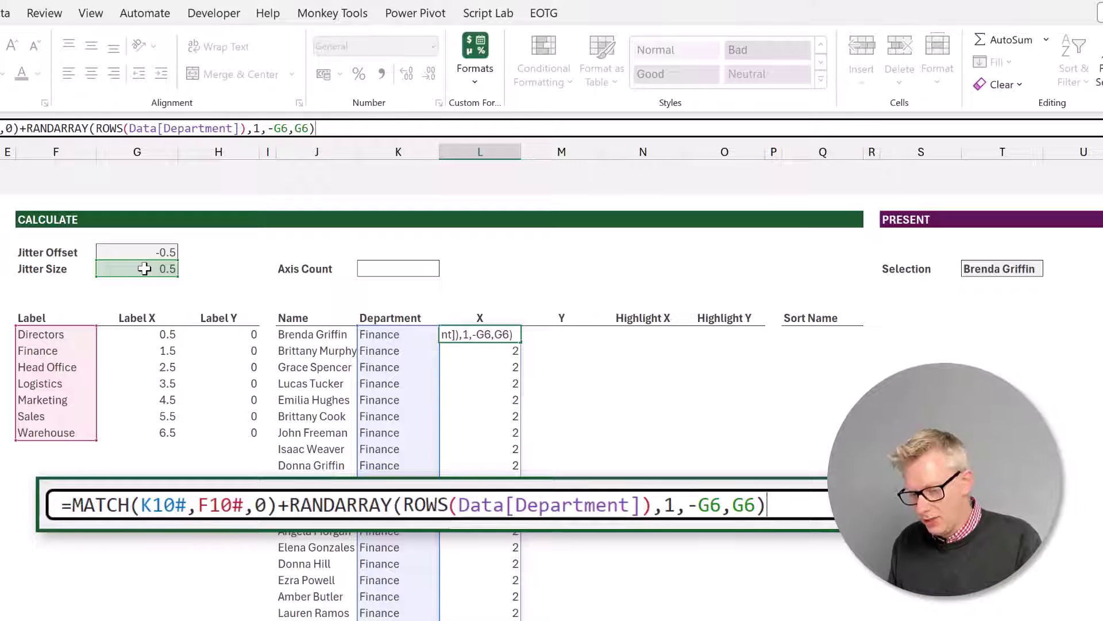
text(/)
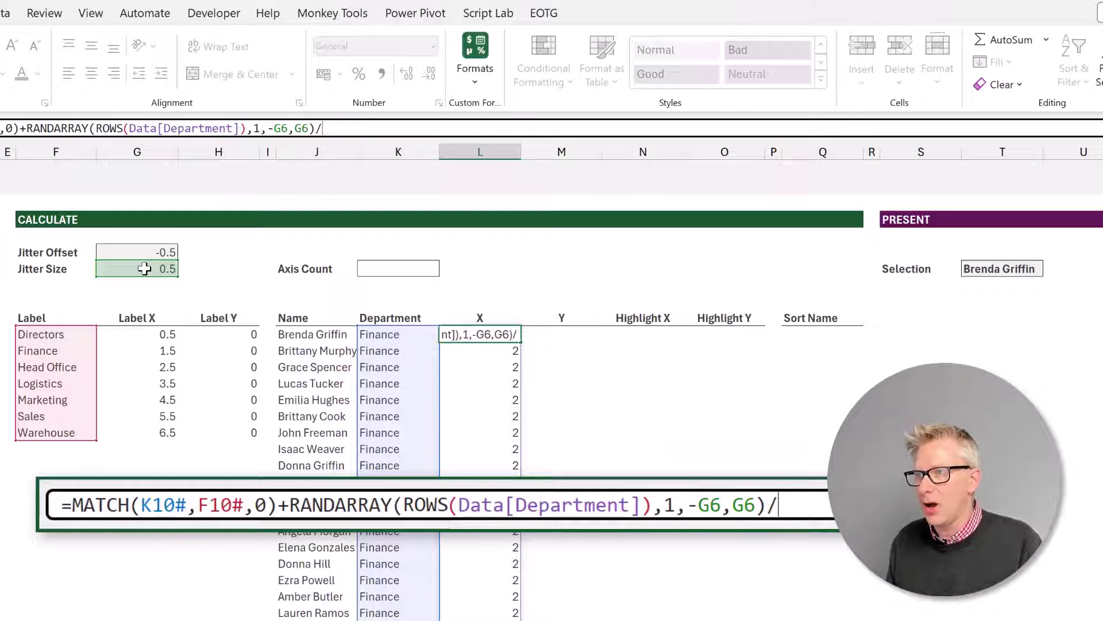
text(2)
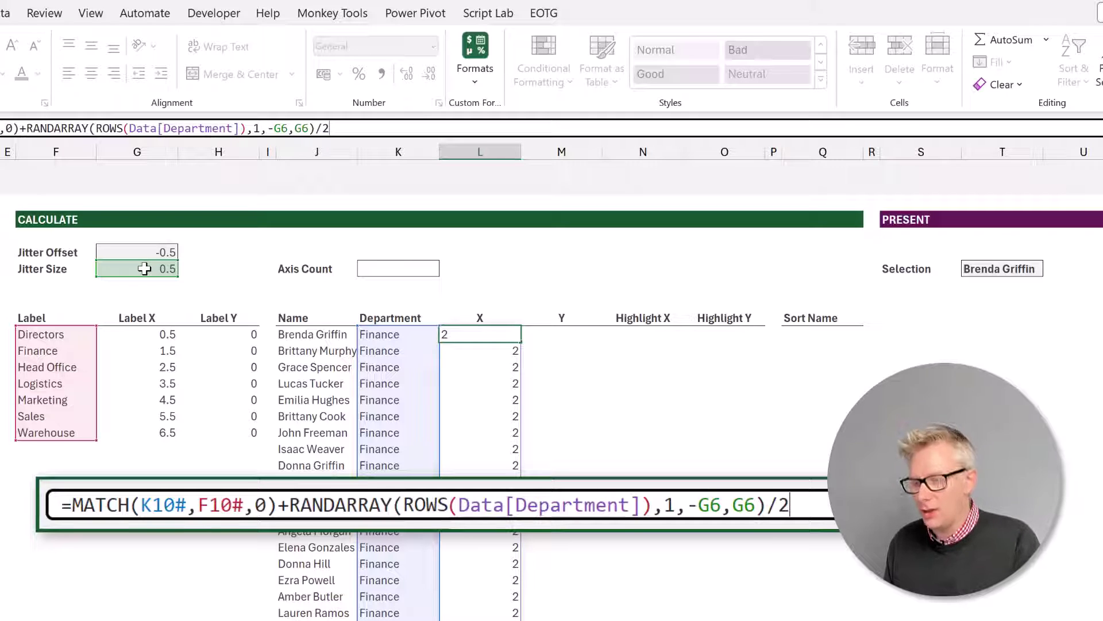
text(+)
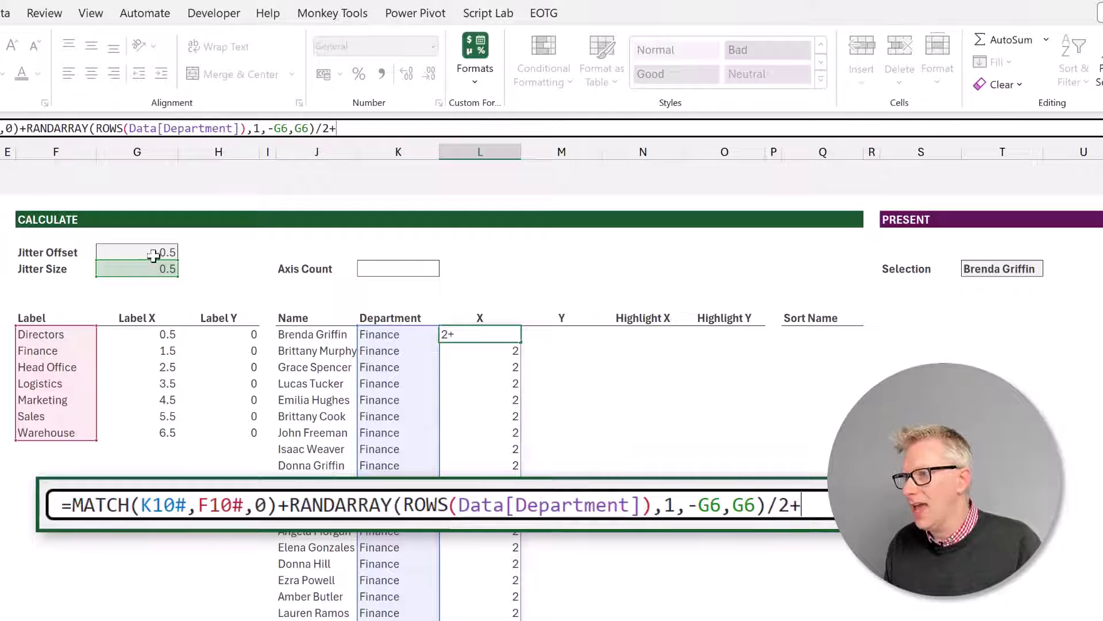
click(157, 252)
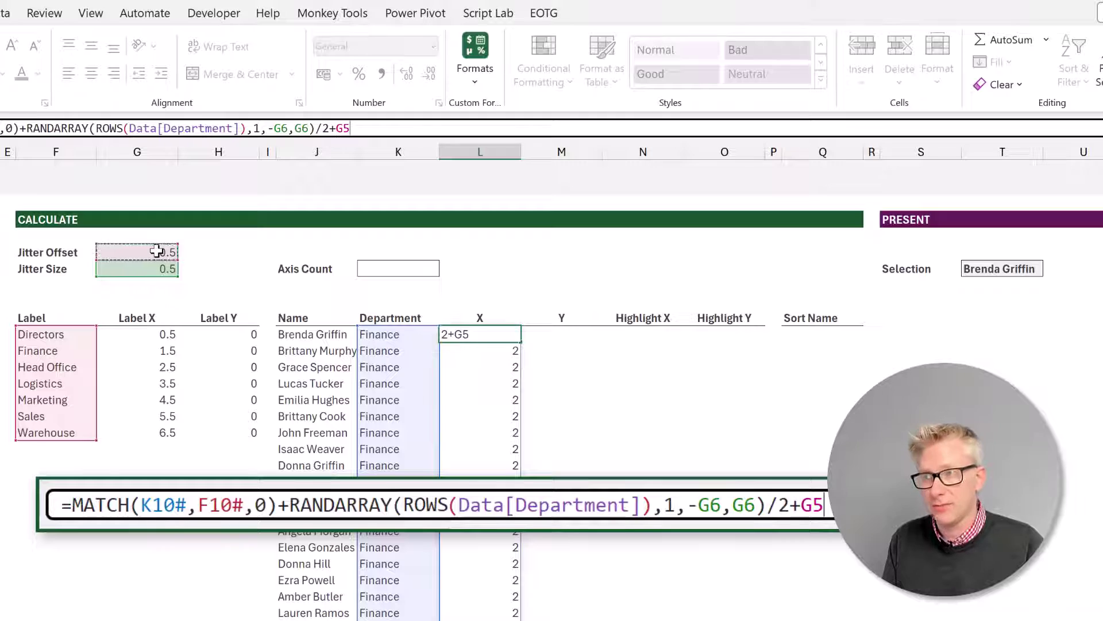
key(ctrl+Return)
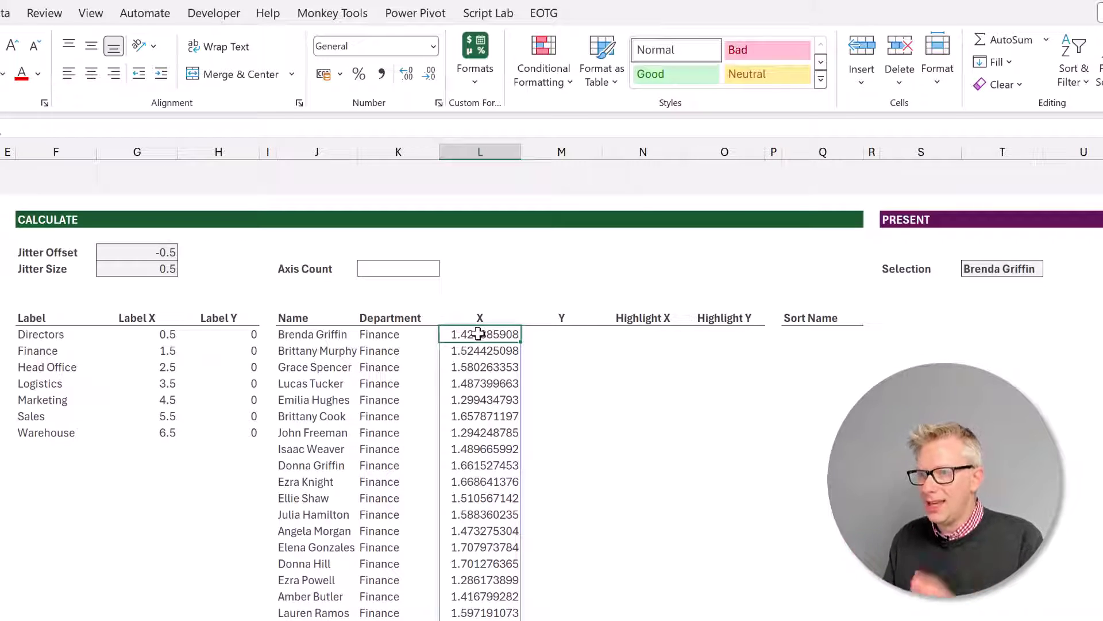
List each employee's salary from the Data table under Y by entering =Data[Salary] in M10
key(Right)
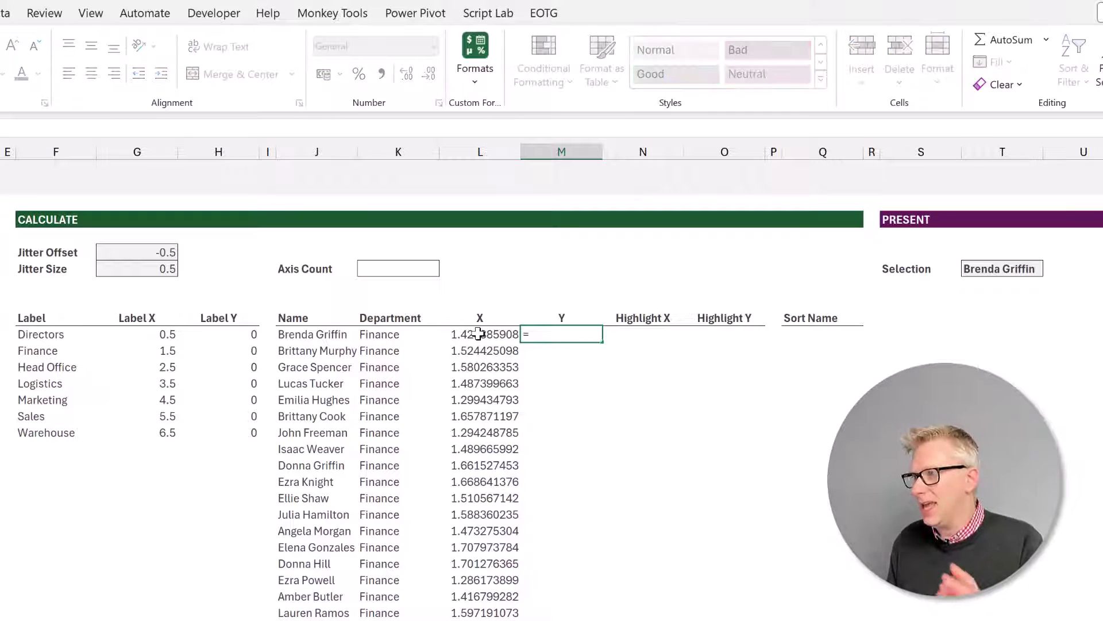
text(=Da)
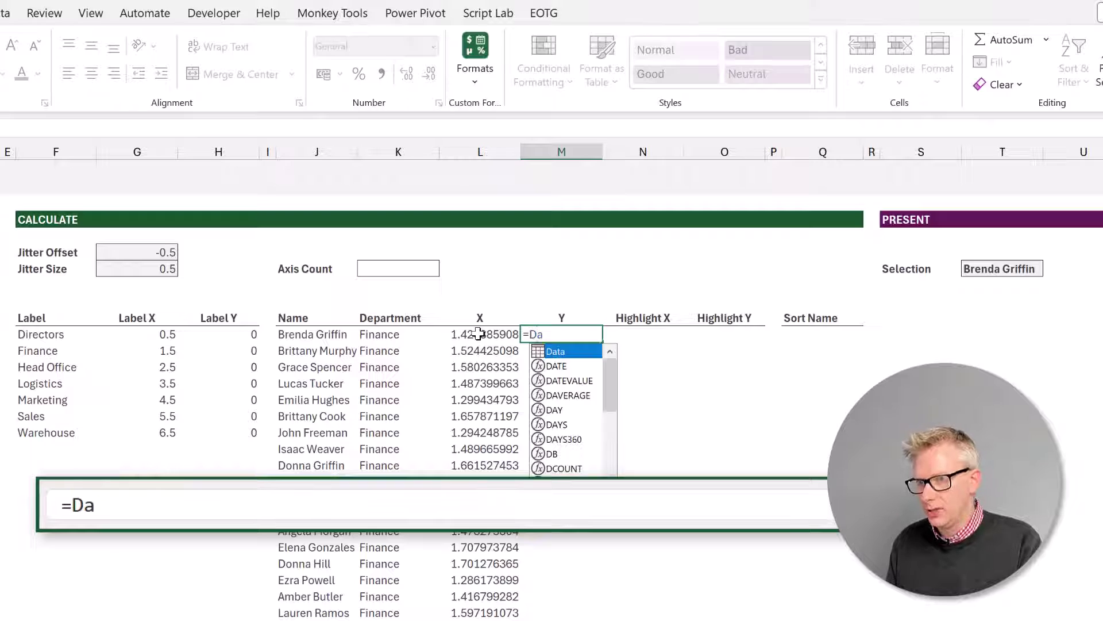
text(ta[S)
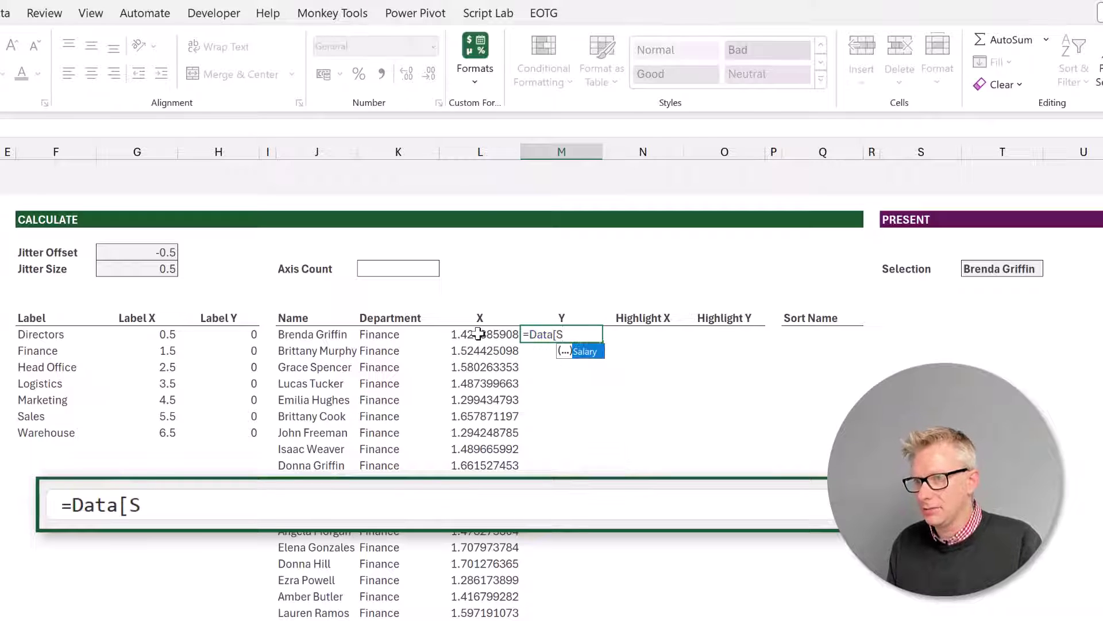
text(alary])
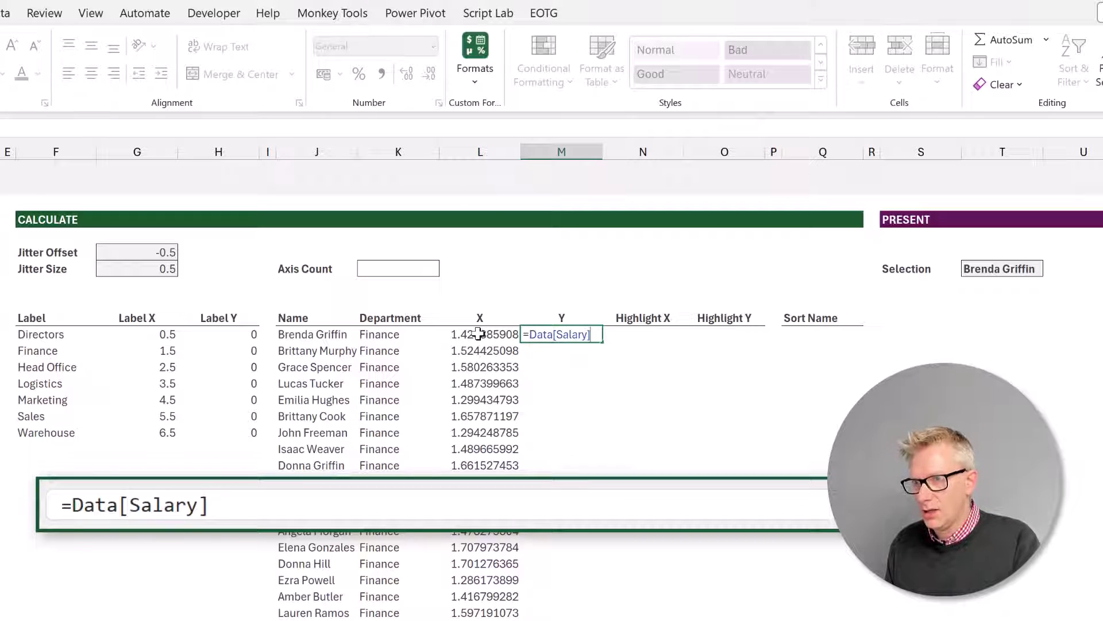
key(Return)
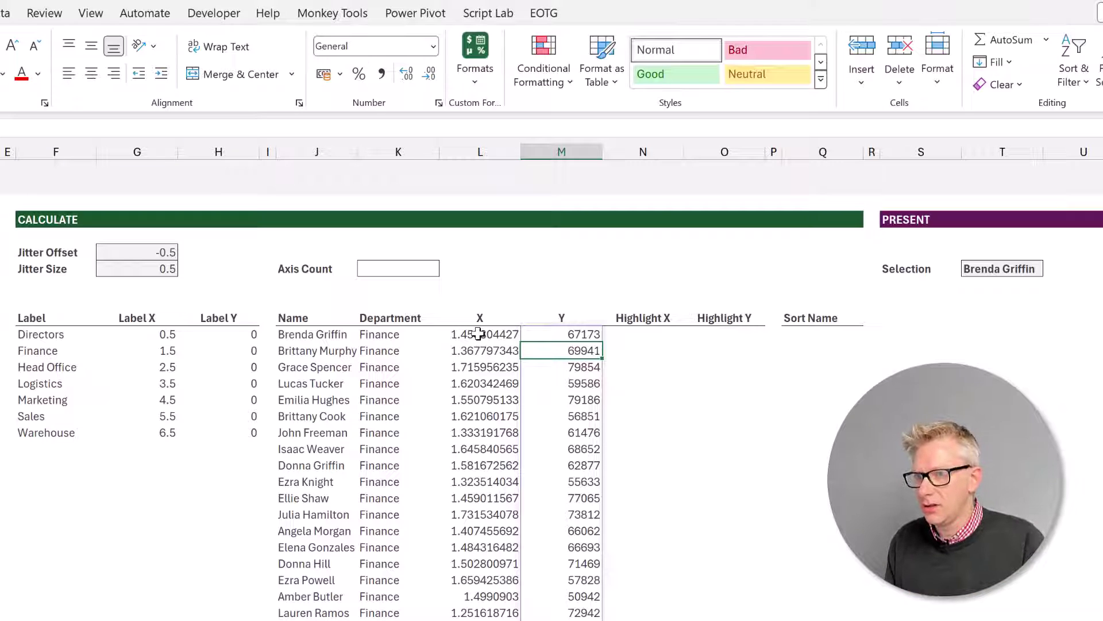
Return the X value only for the selected person under Highlight X by entering =IF(J10#=T6,L10#,NA()) in N10
key(Up)
key(Right)
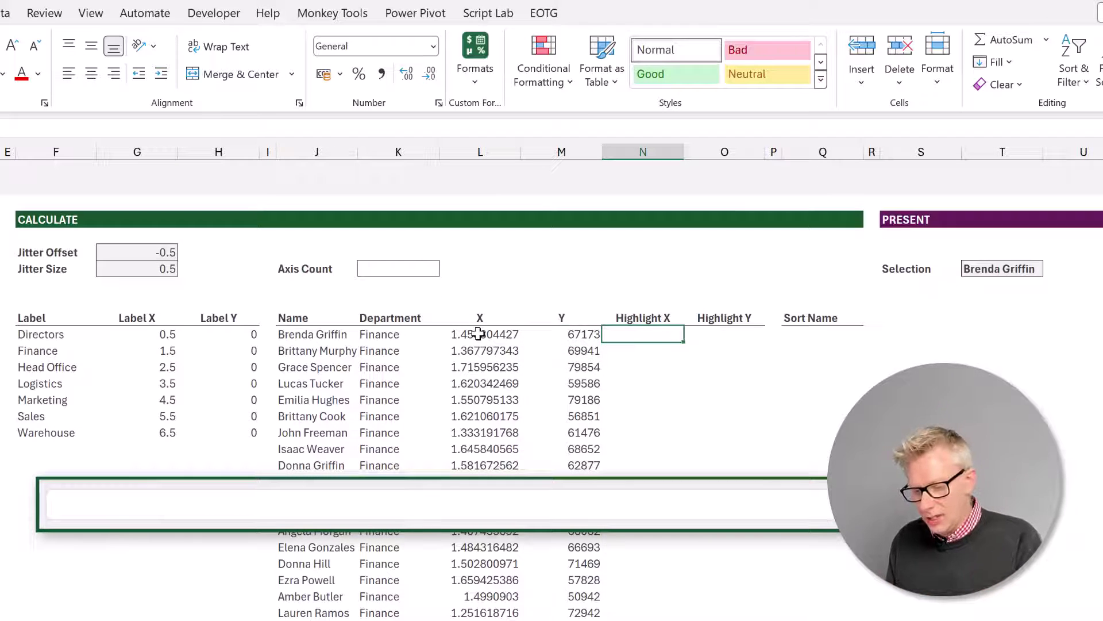
text(=IF()
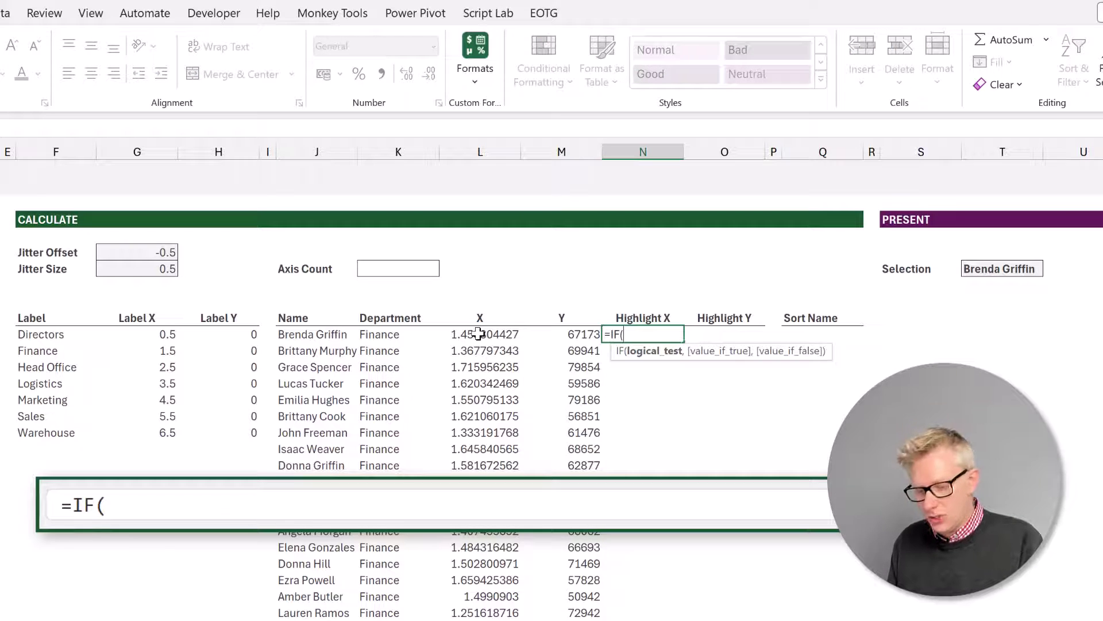
text(J10#)
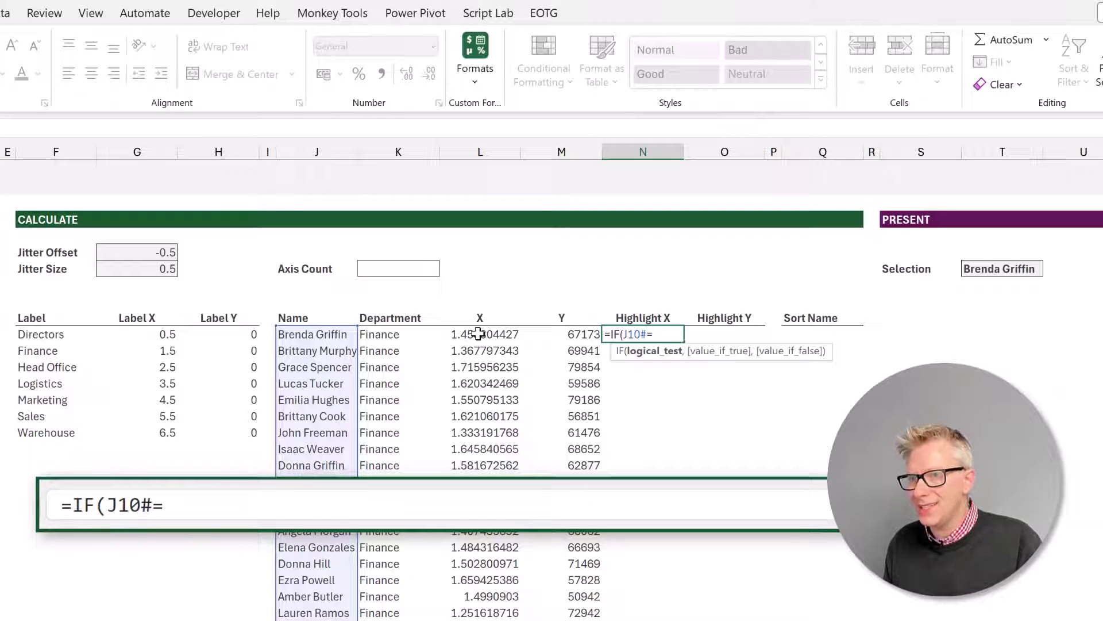
text(=)
click(991, 267)
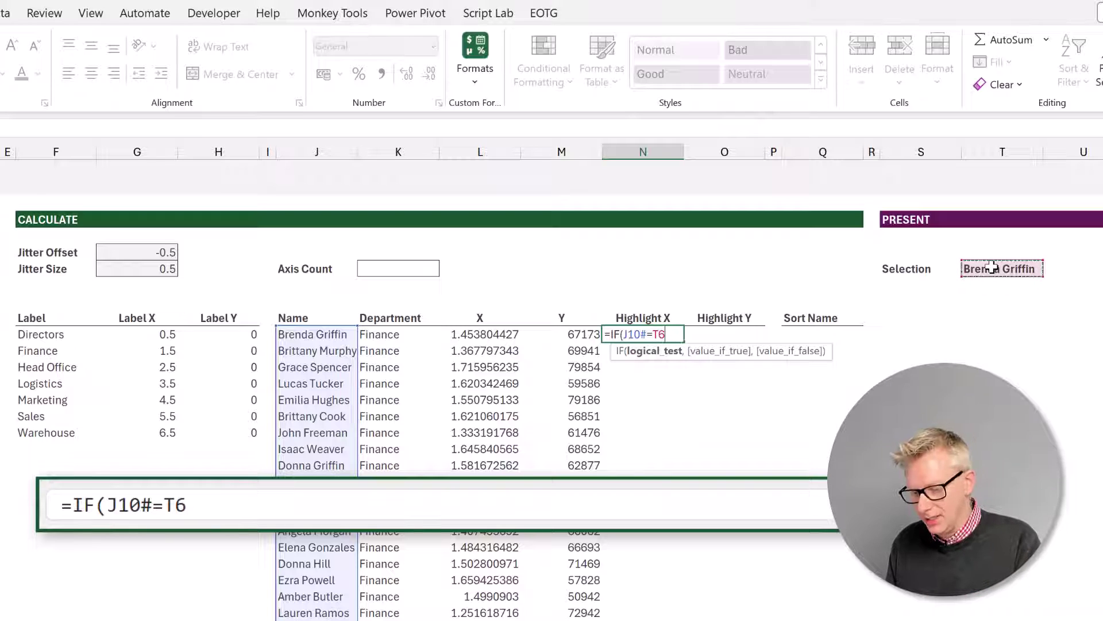
text(,)
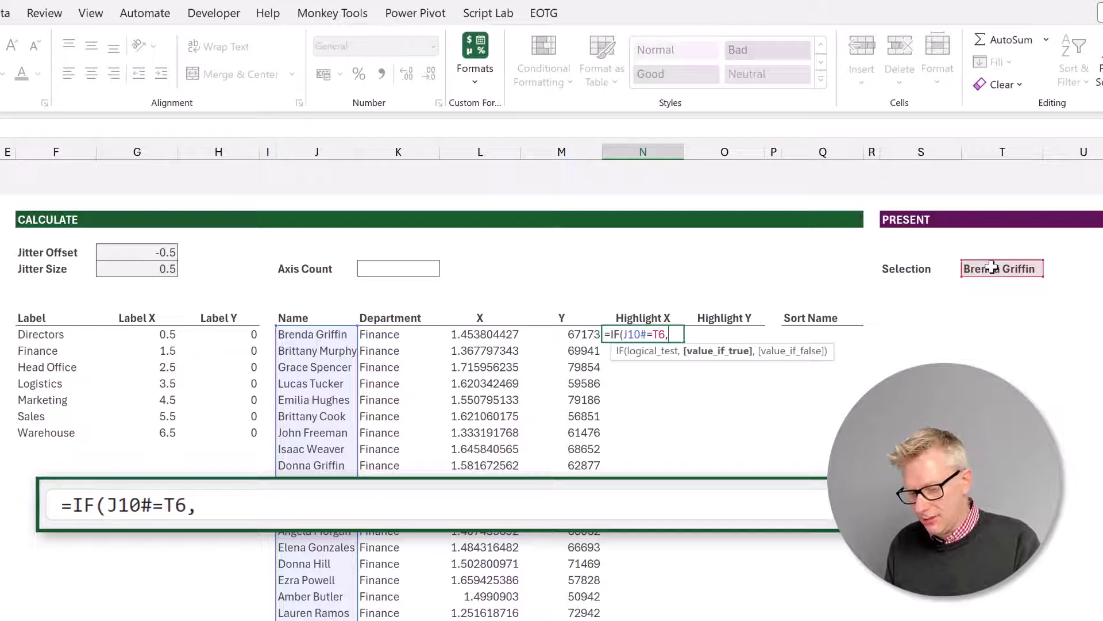
text(L10#)
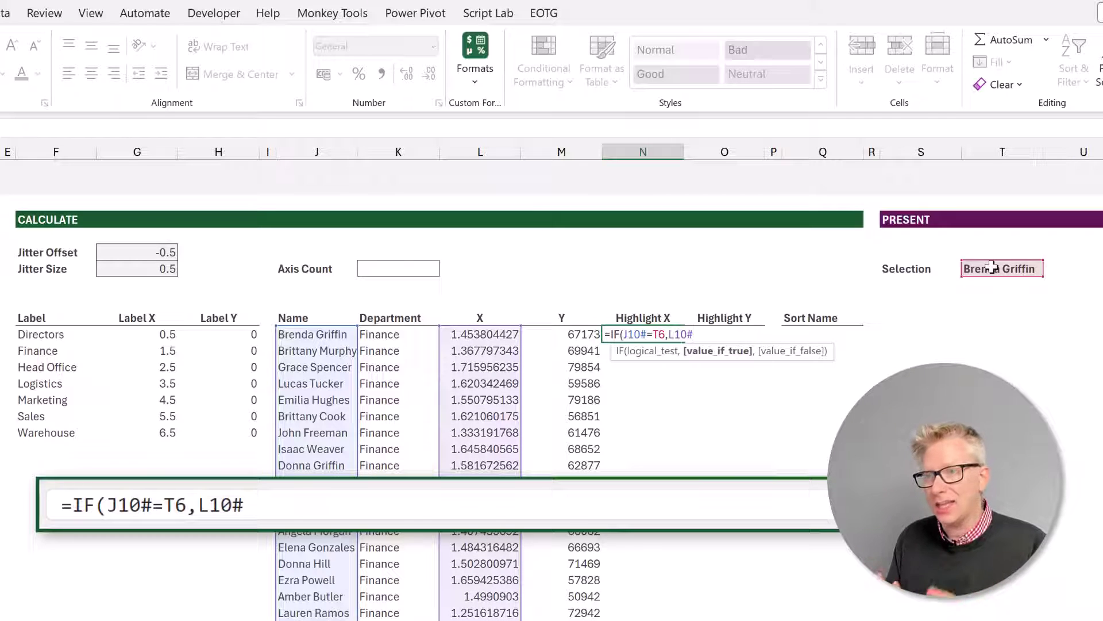
text(,)
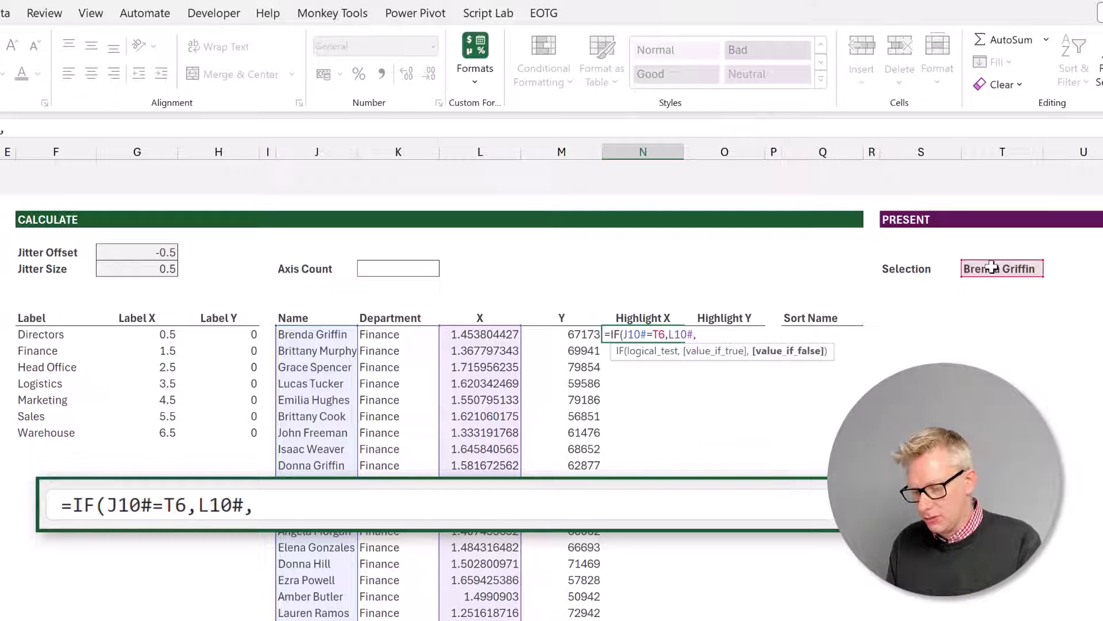
text(NA())
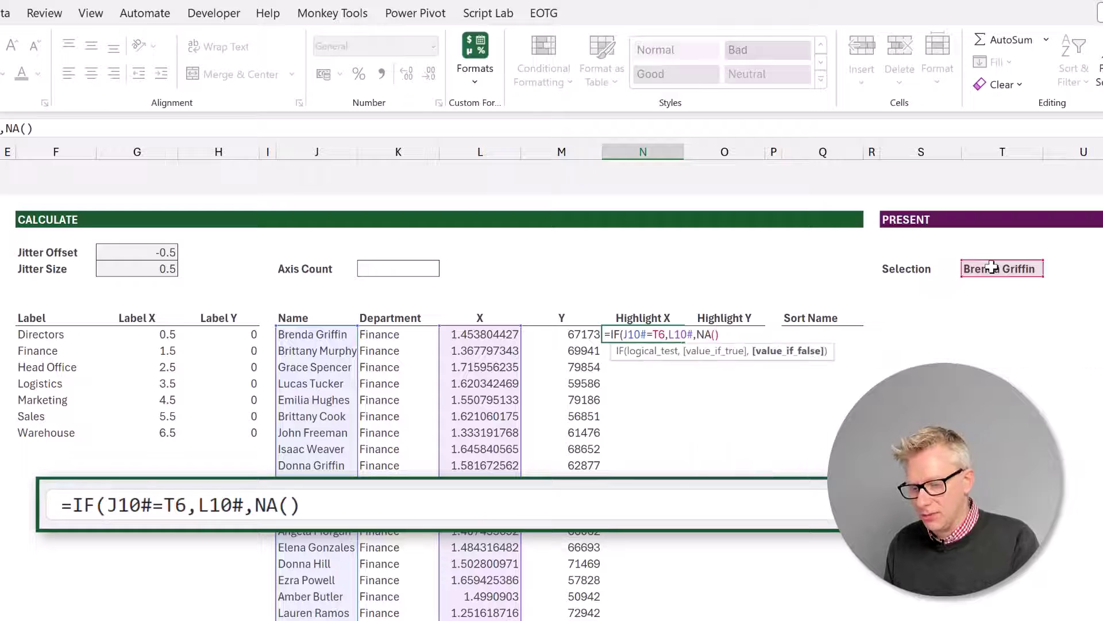
text())
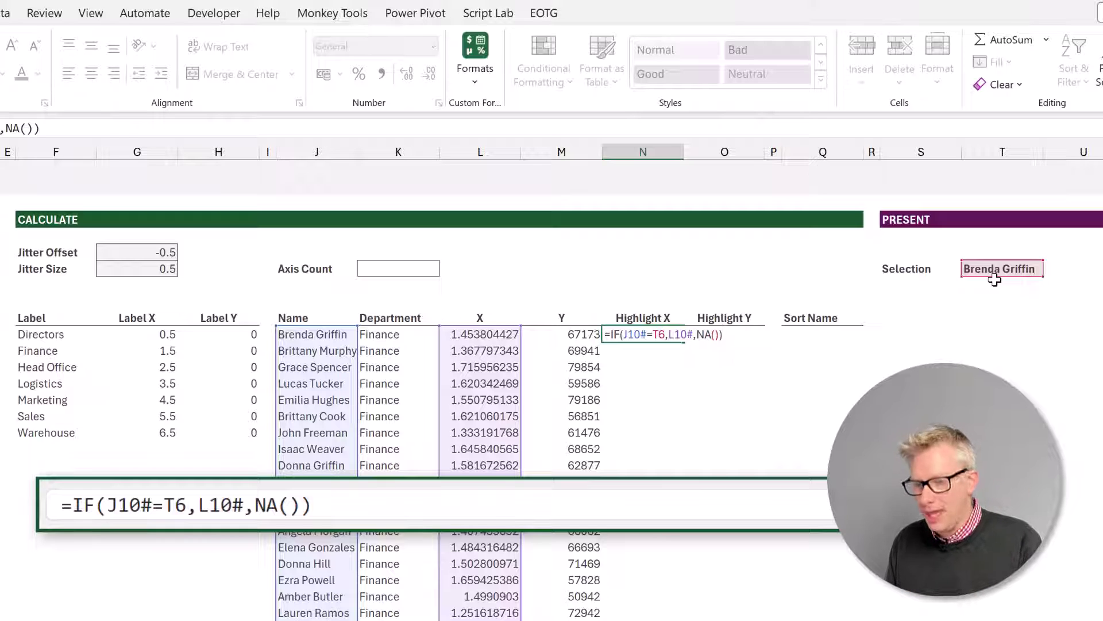
key(Return)
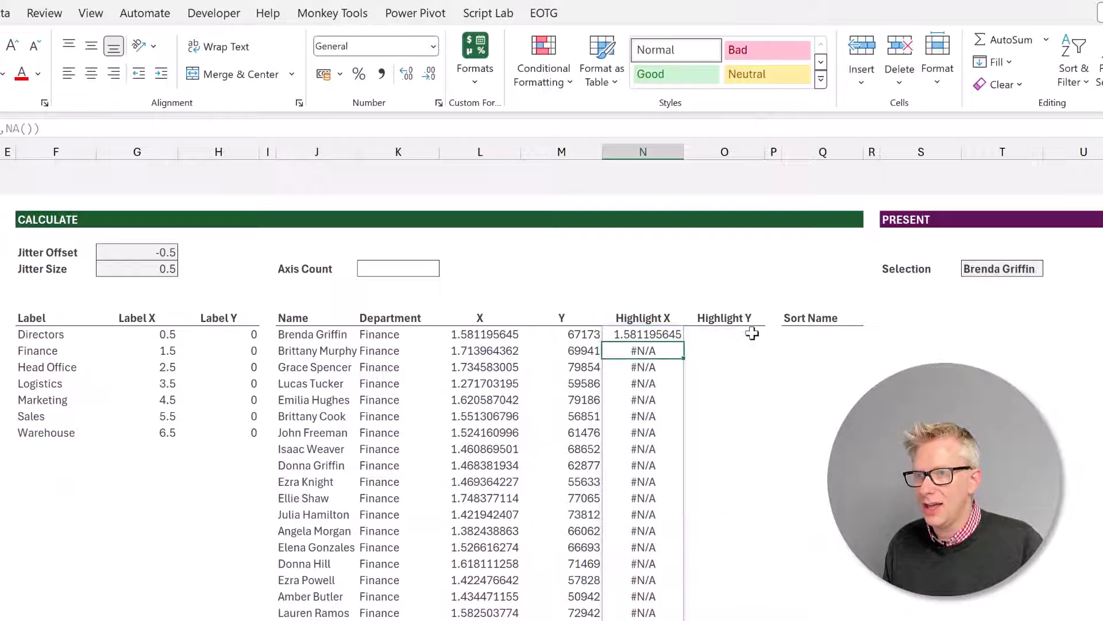
Return the Y value only for the selected person under Highlight Y by entering =IF(J10#=T6,M10#,NA()) in O10
click(744, 335)
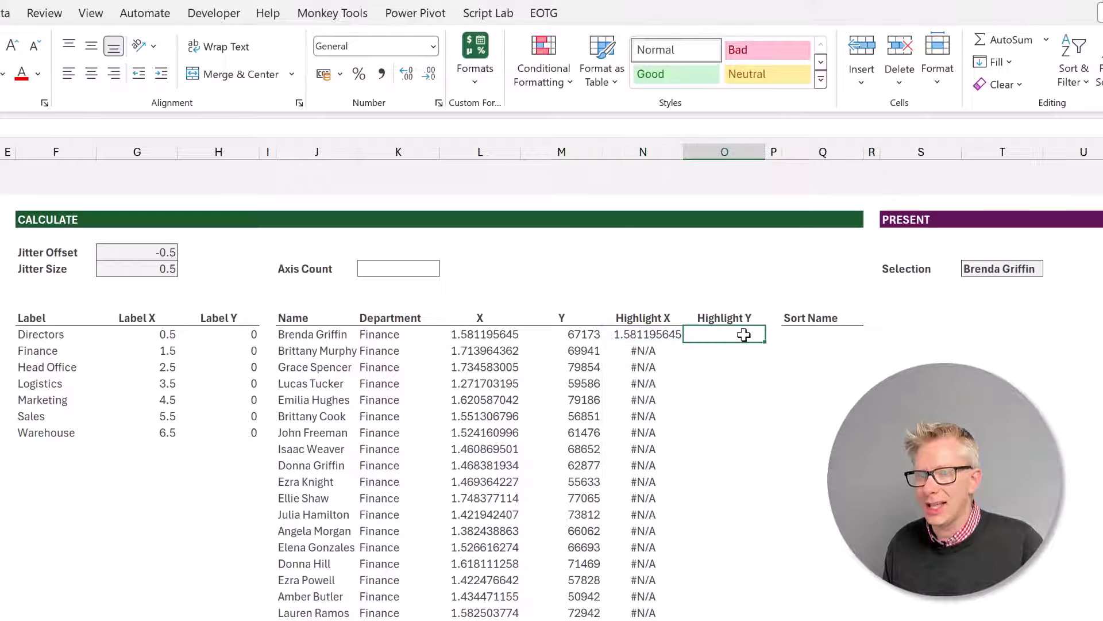
click(636, 332)
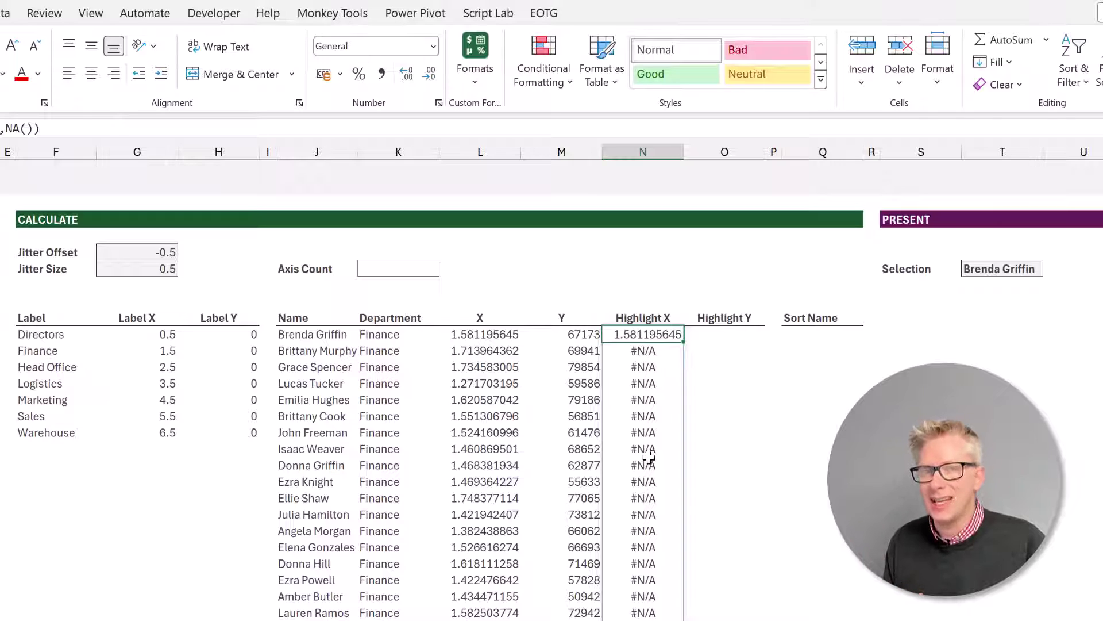
click(730, 333)
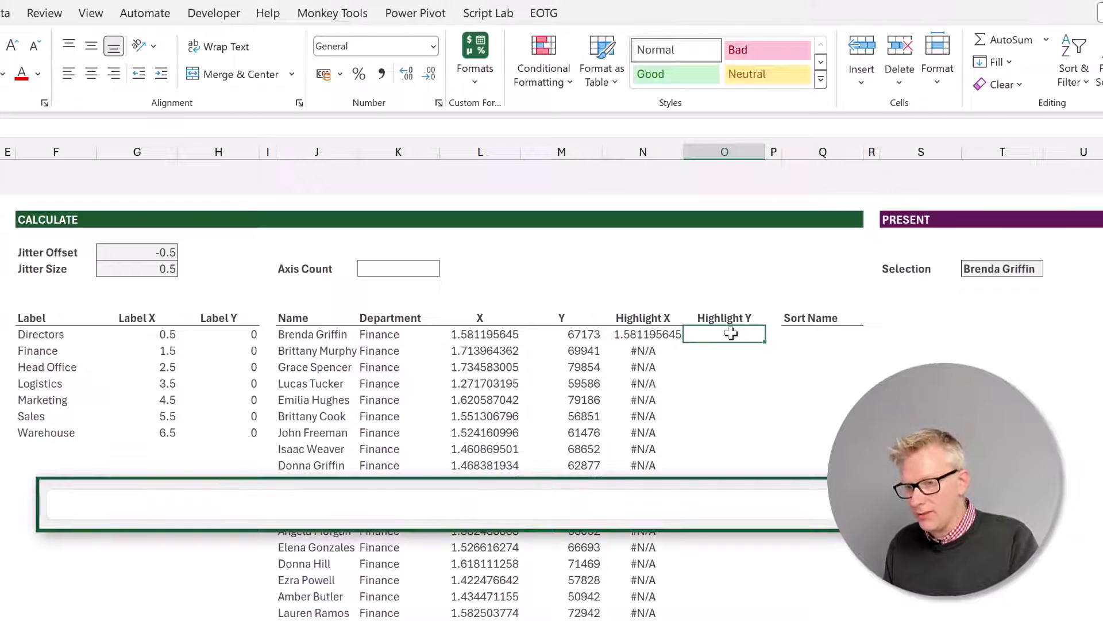
text(=IF()
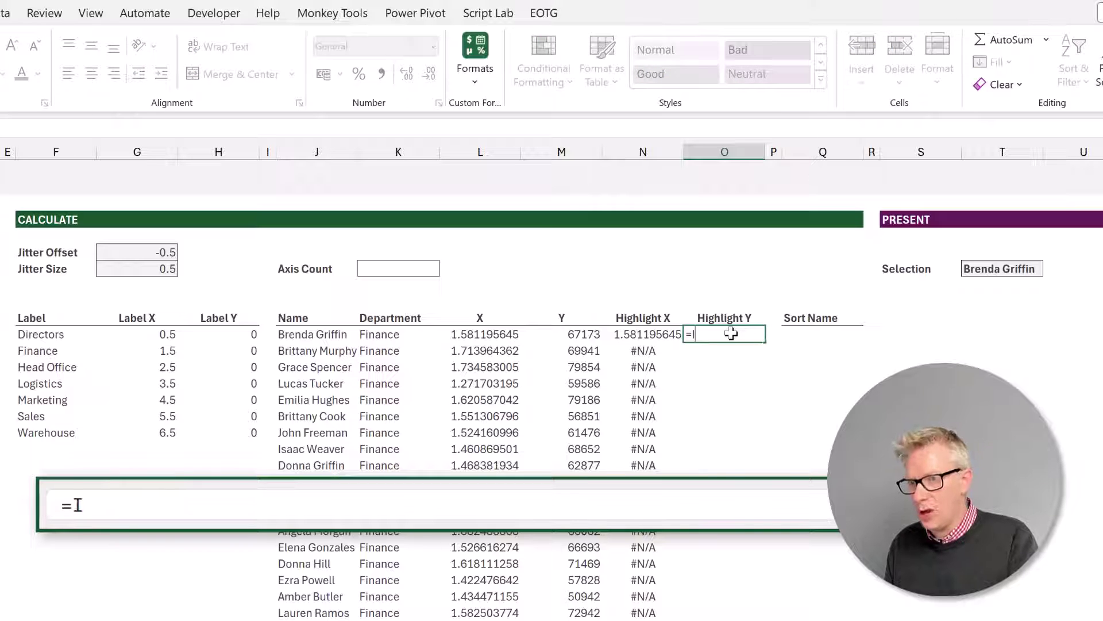
text(J10#)
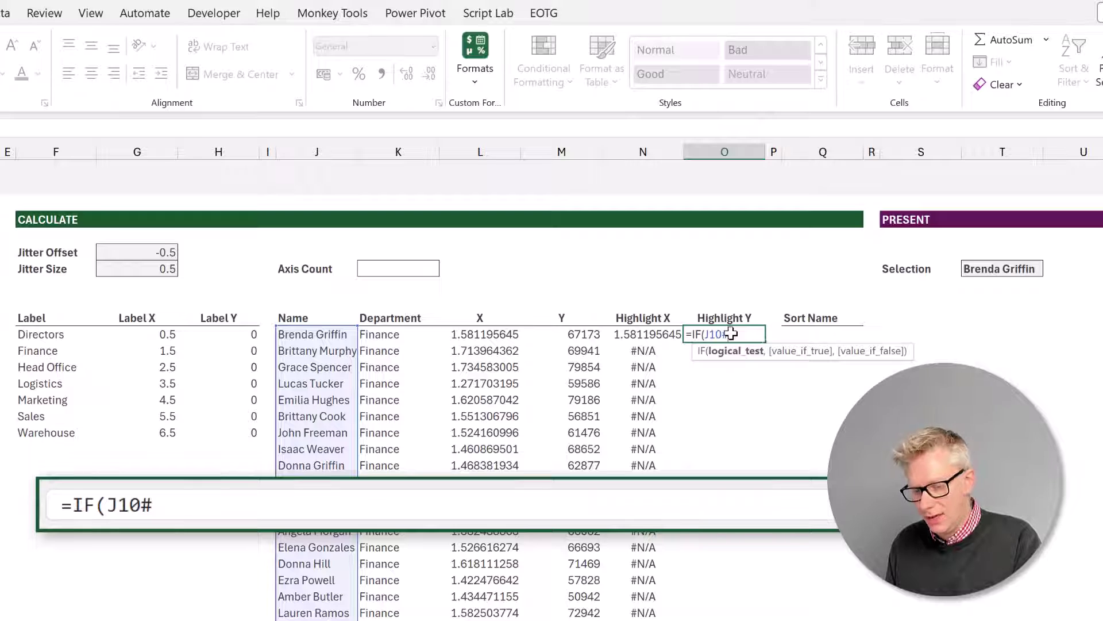
text(=T6)
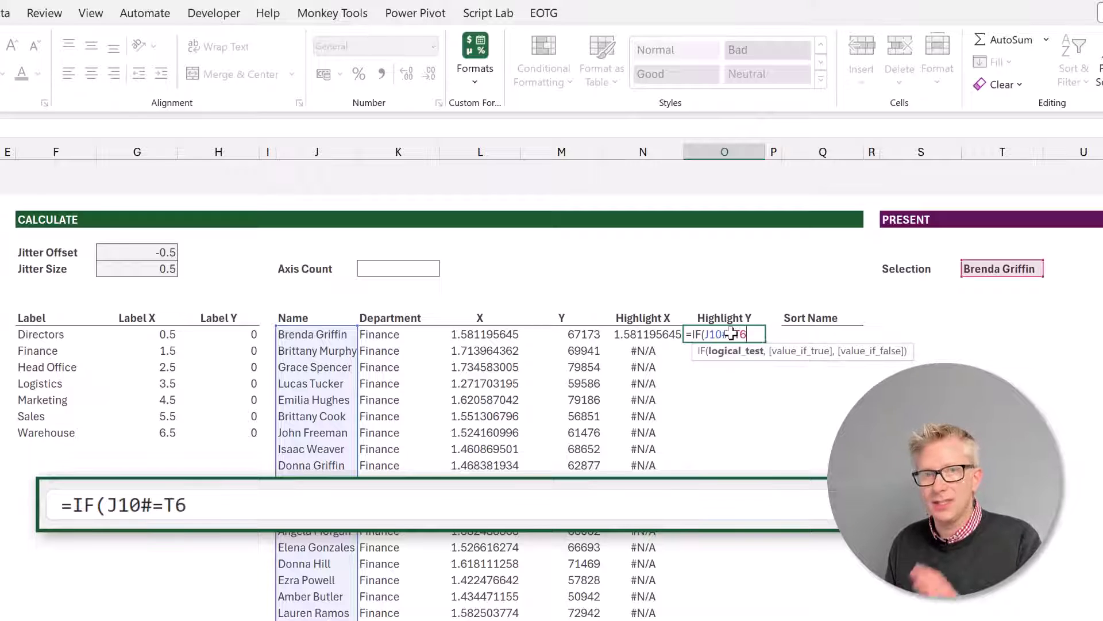
text(,)
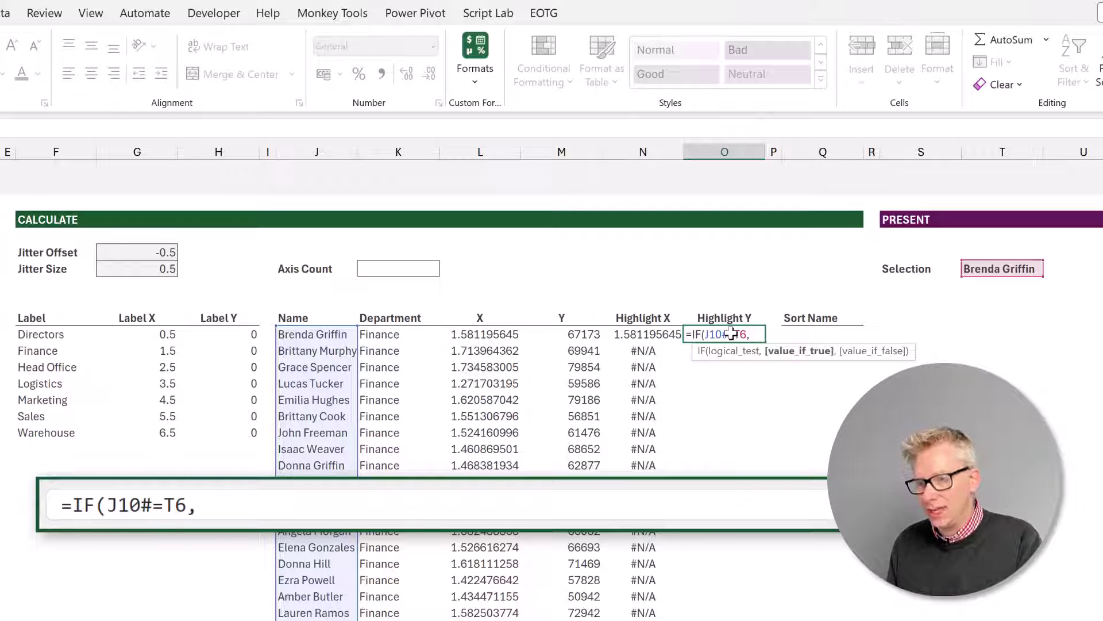
text(M10)
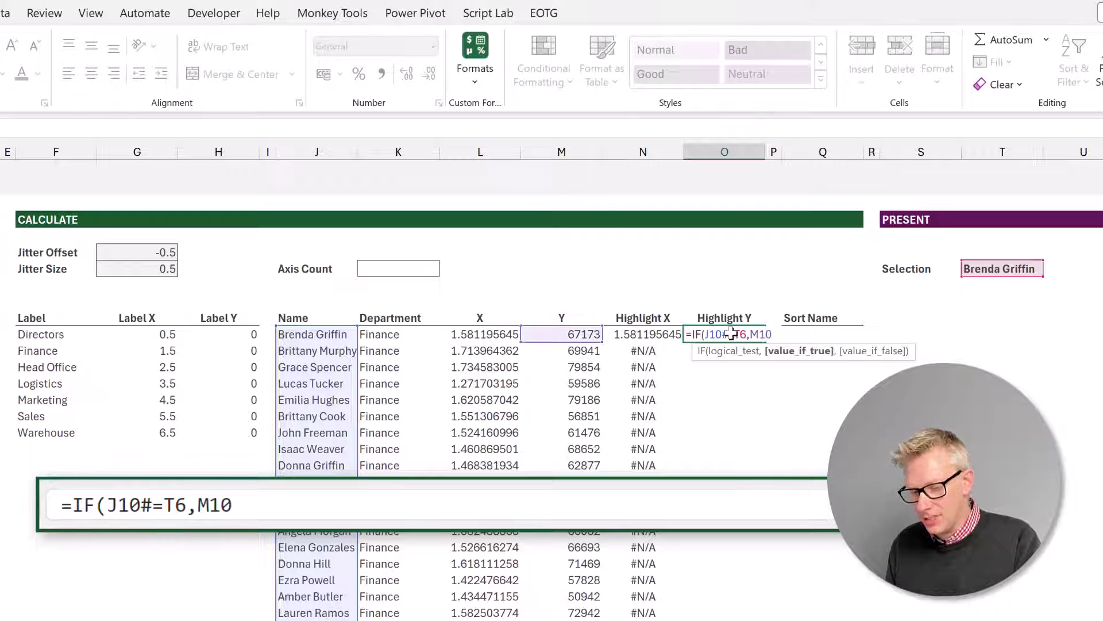
text(#)
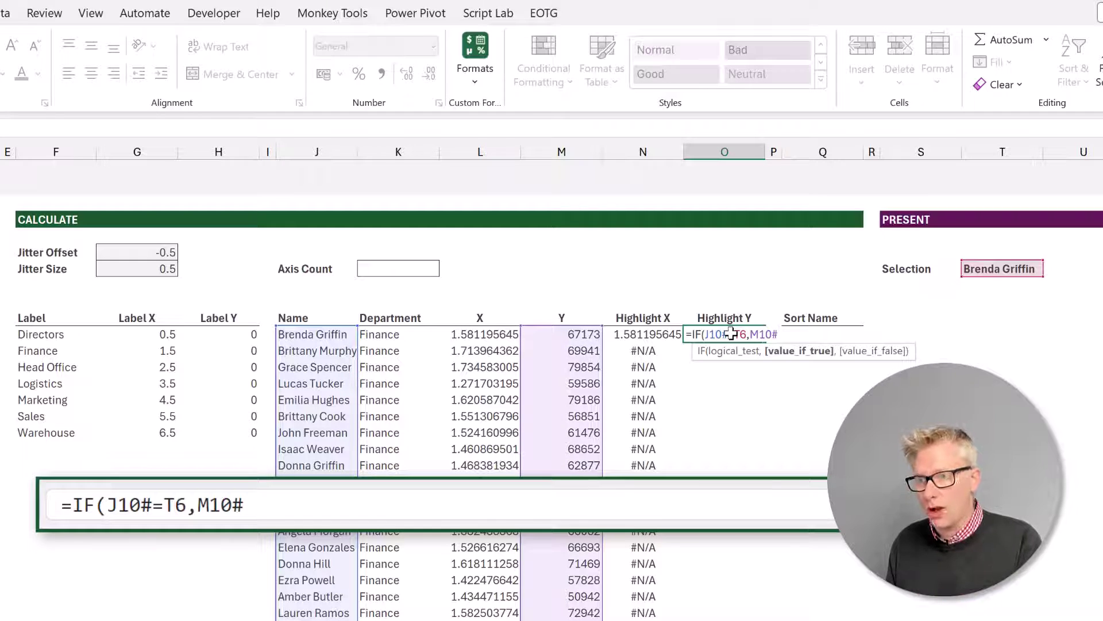
text(,NA)
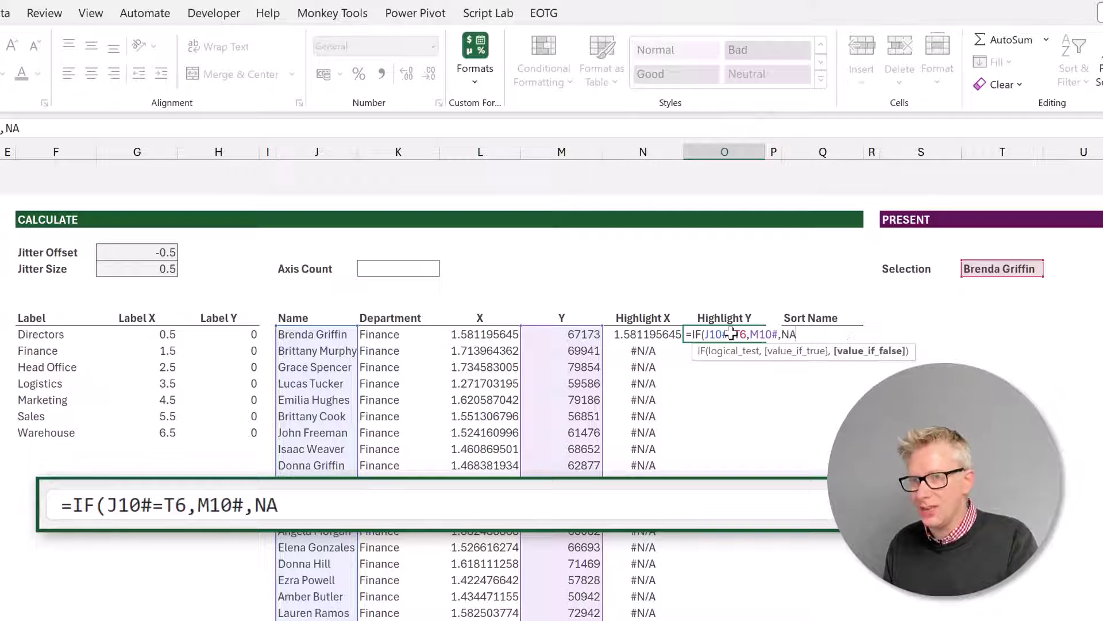
text(()))
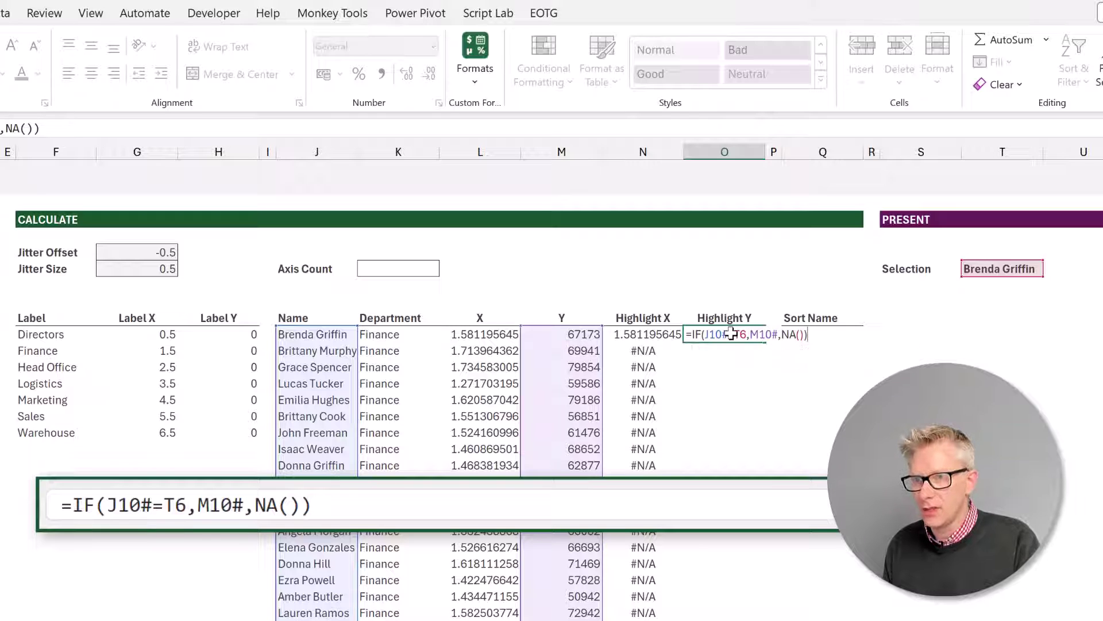
key(Return)
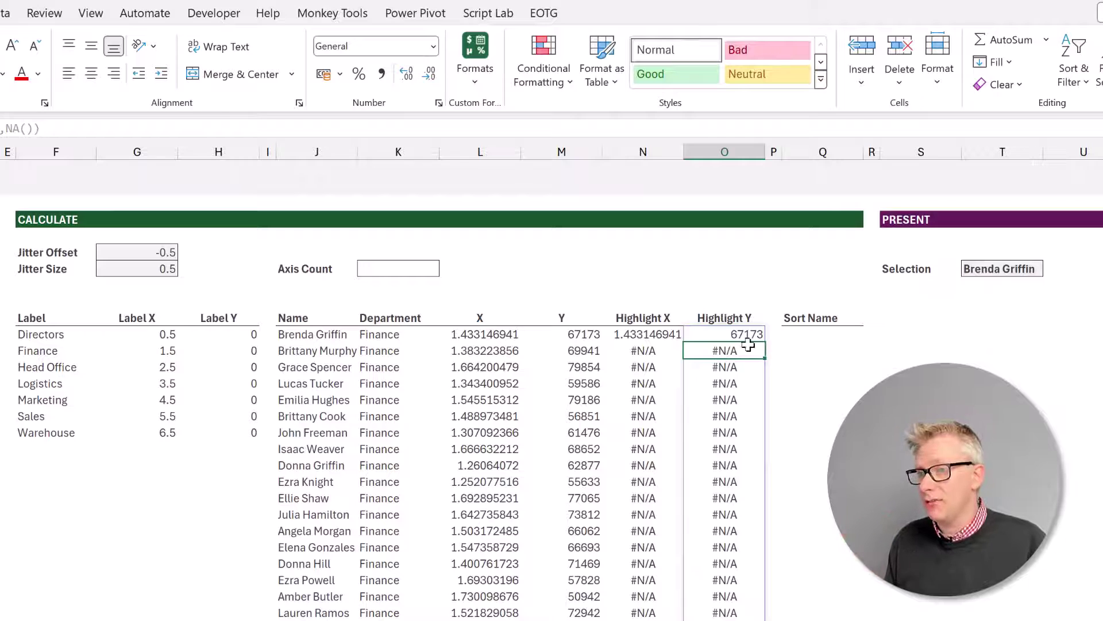
click(746, 336)
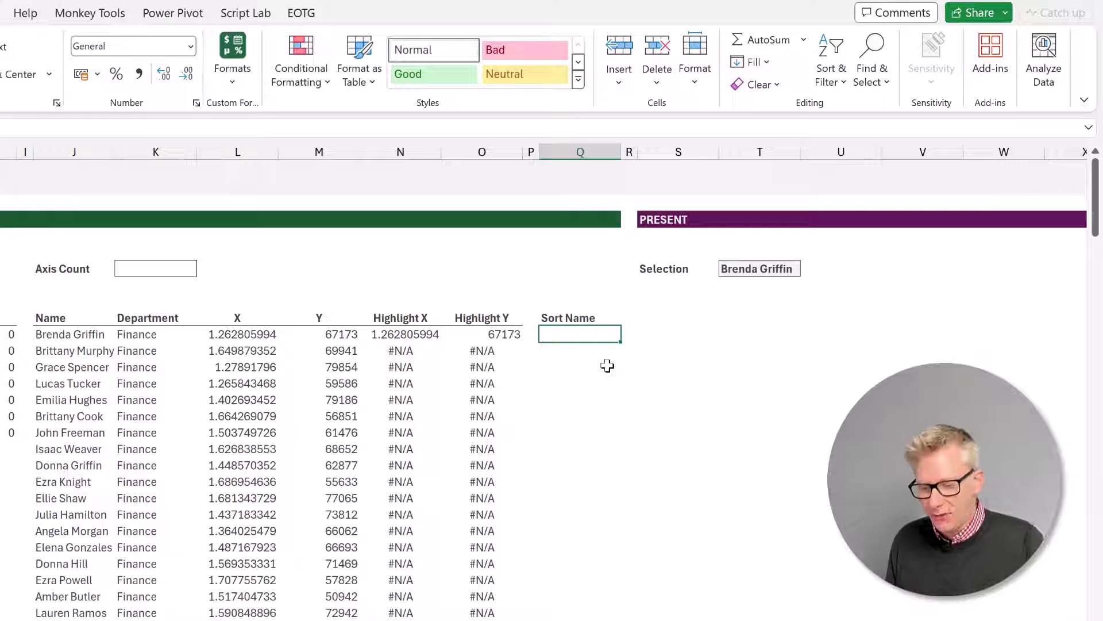
List the employee names alphabetically under Sort Name by entering =SORT(Data[Name]) in Q10
text(=)
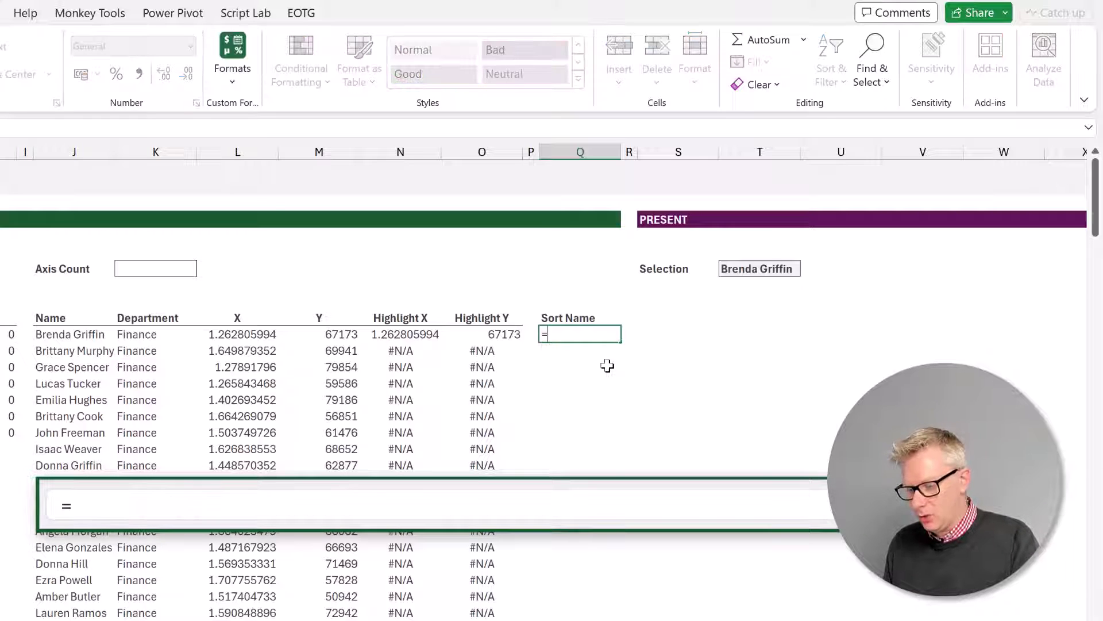
text(SORT()
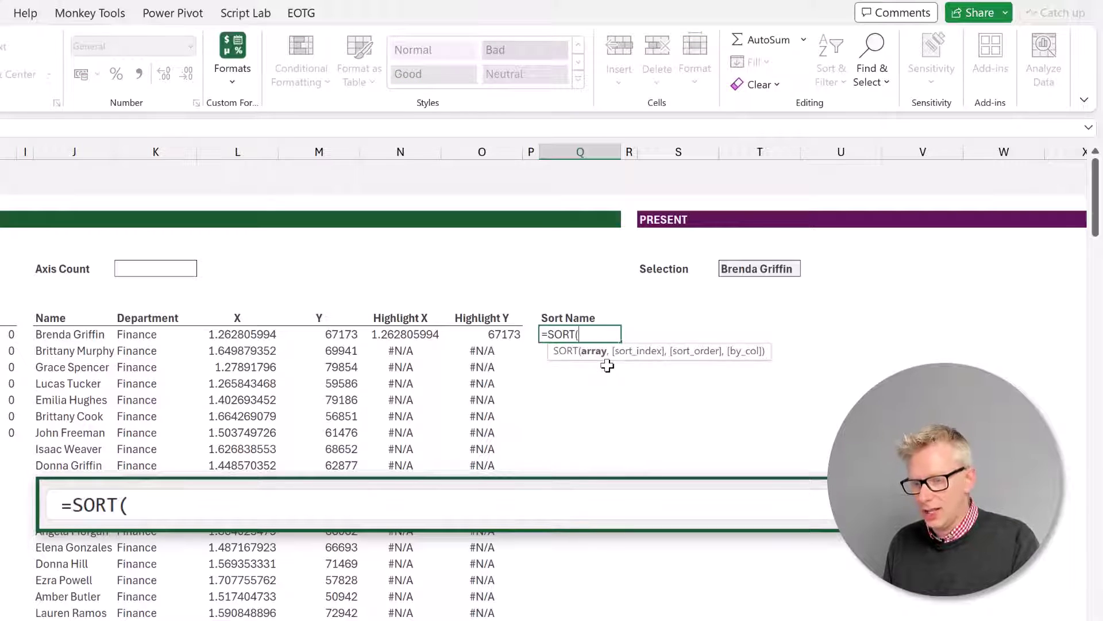
text(Data[Nam)
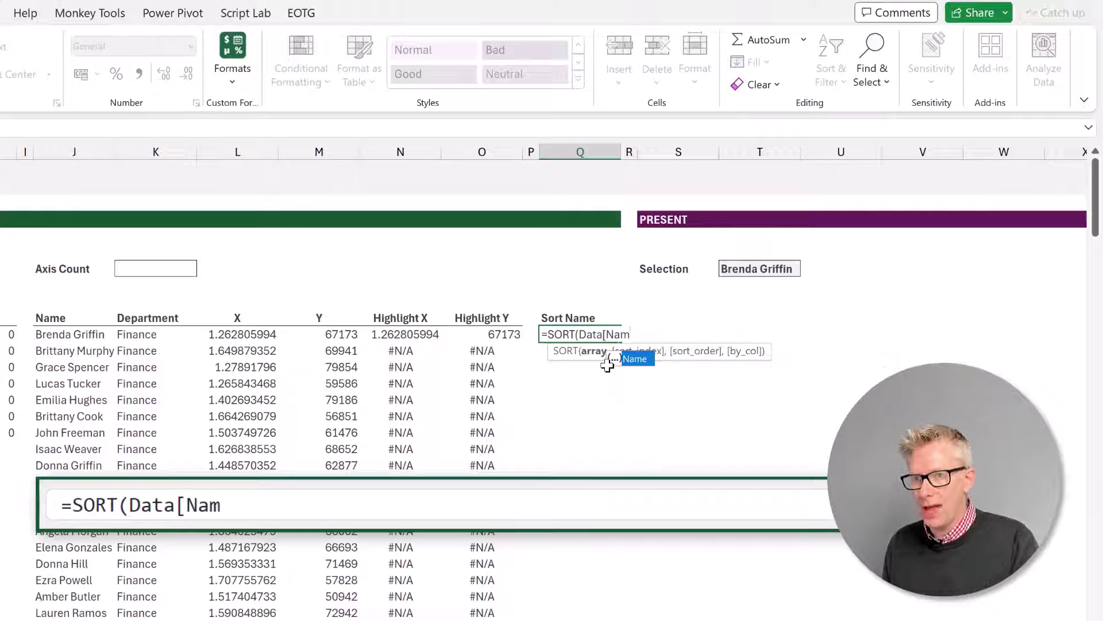
key(Tab)
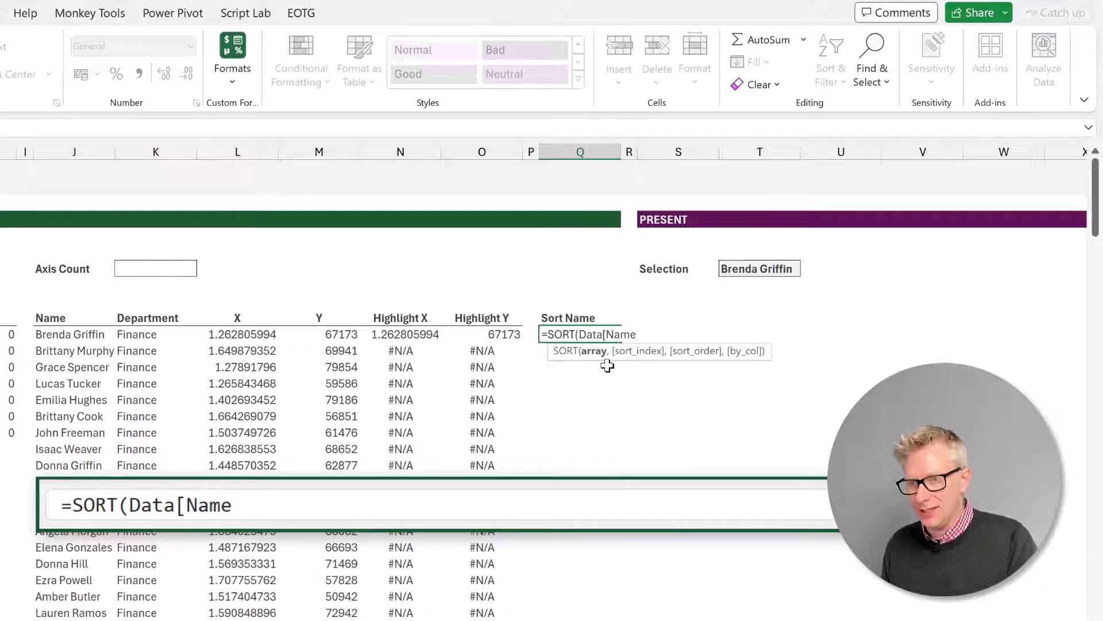
text(]))
key(Return)
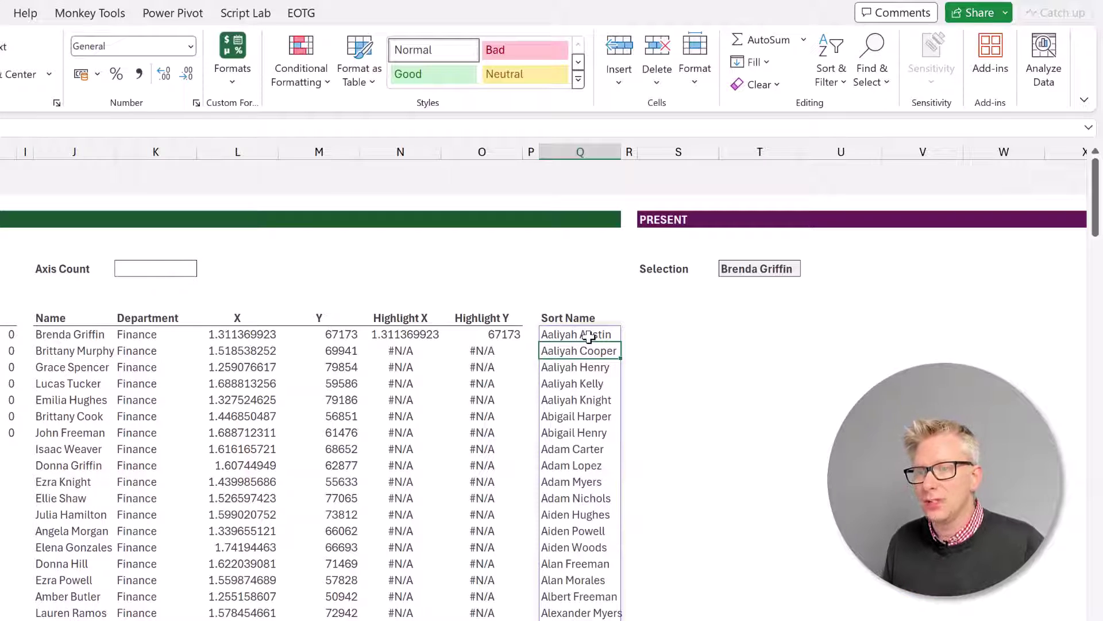
Add list data validation to the Selection cell T6, using the sorted names spill range =$Q$10# as its source
click(770, 268)
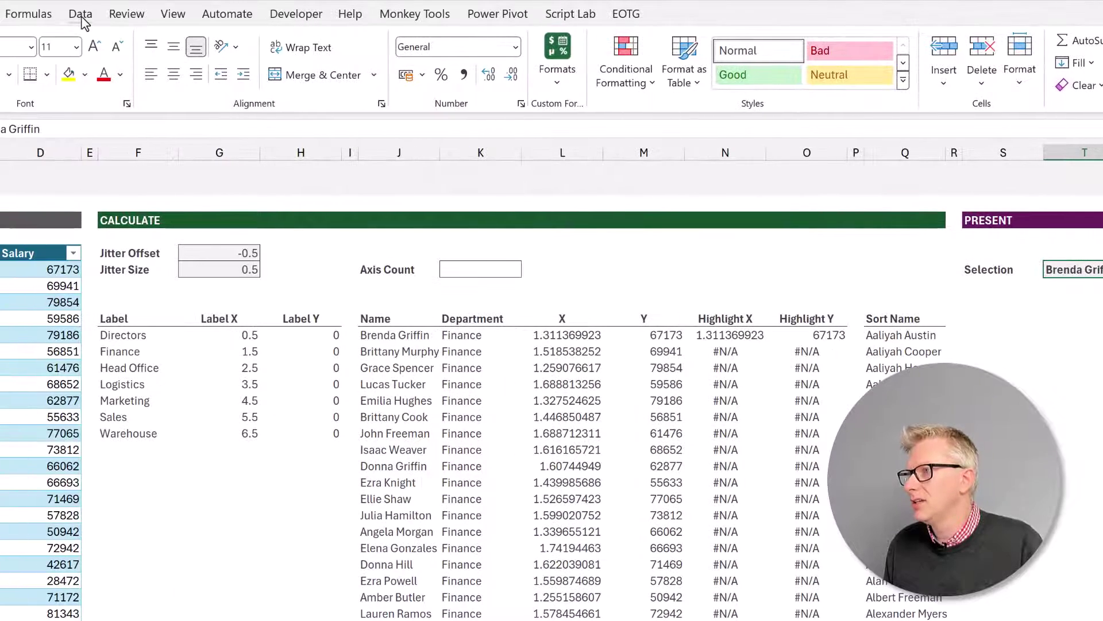
click(82, 22)
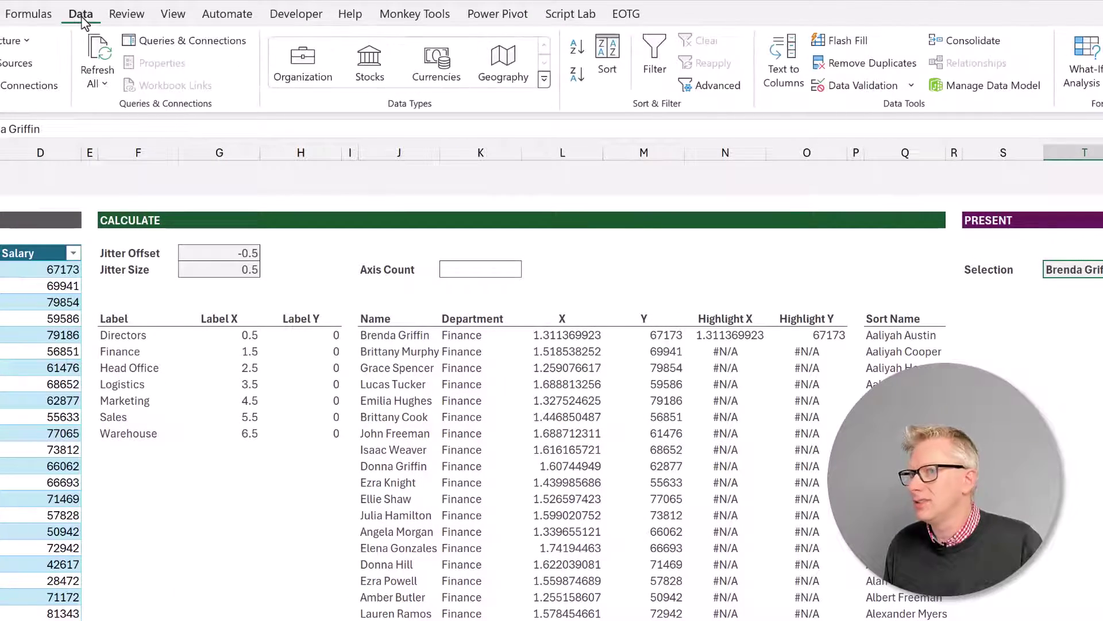
click(856, 87)
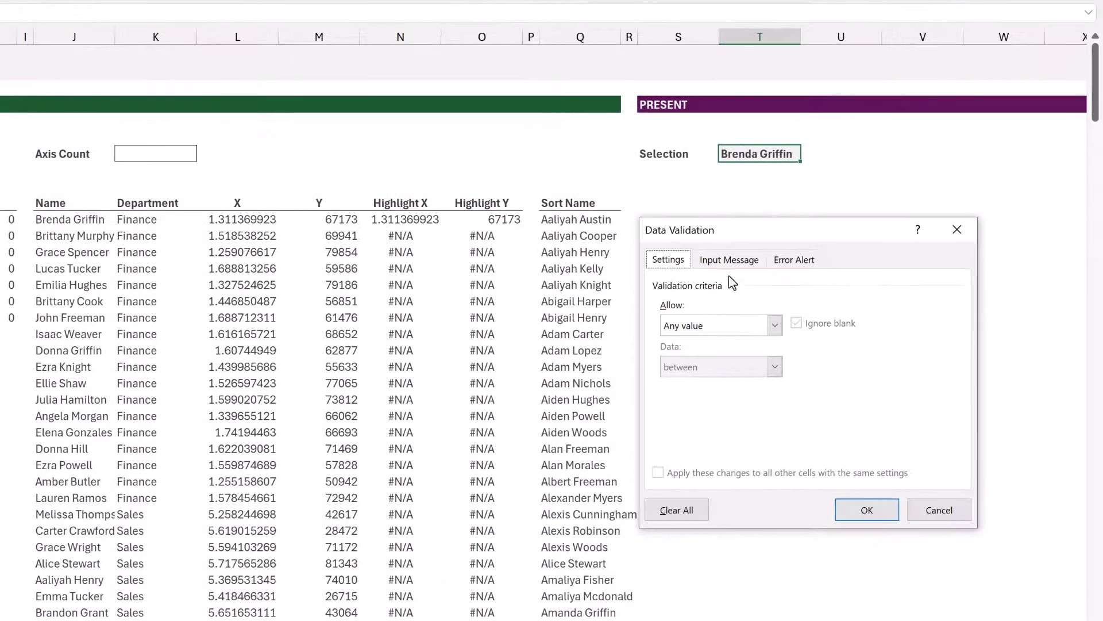
click(775, 327)
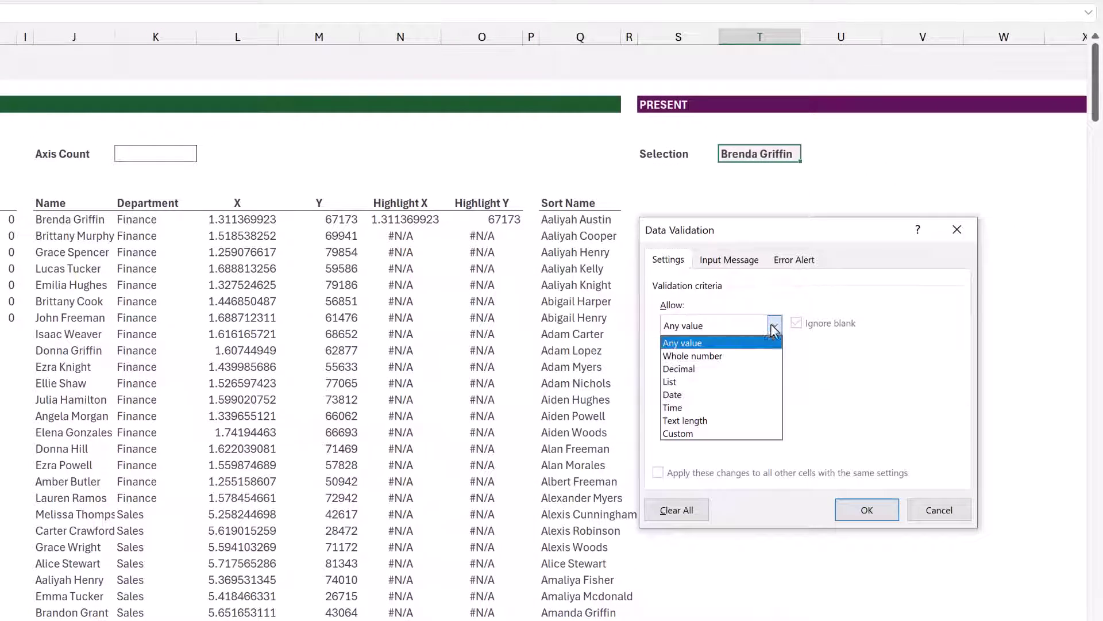
click(685, 382)
click(702, 408)
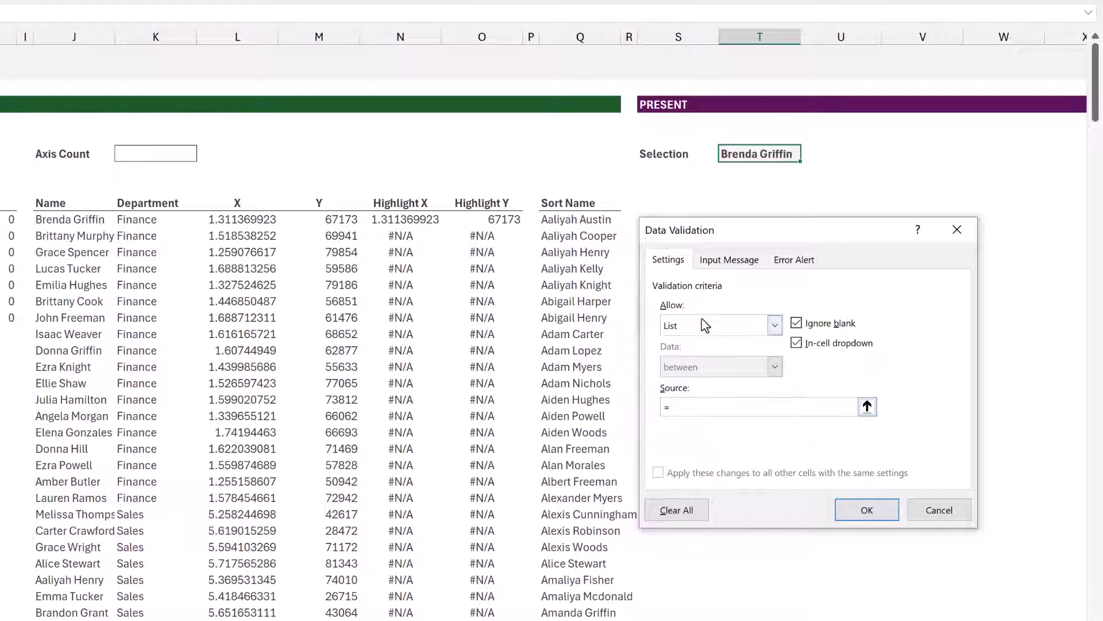
click(566, 220)
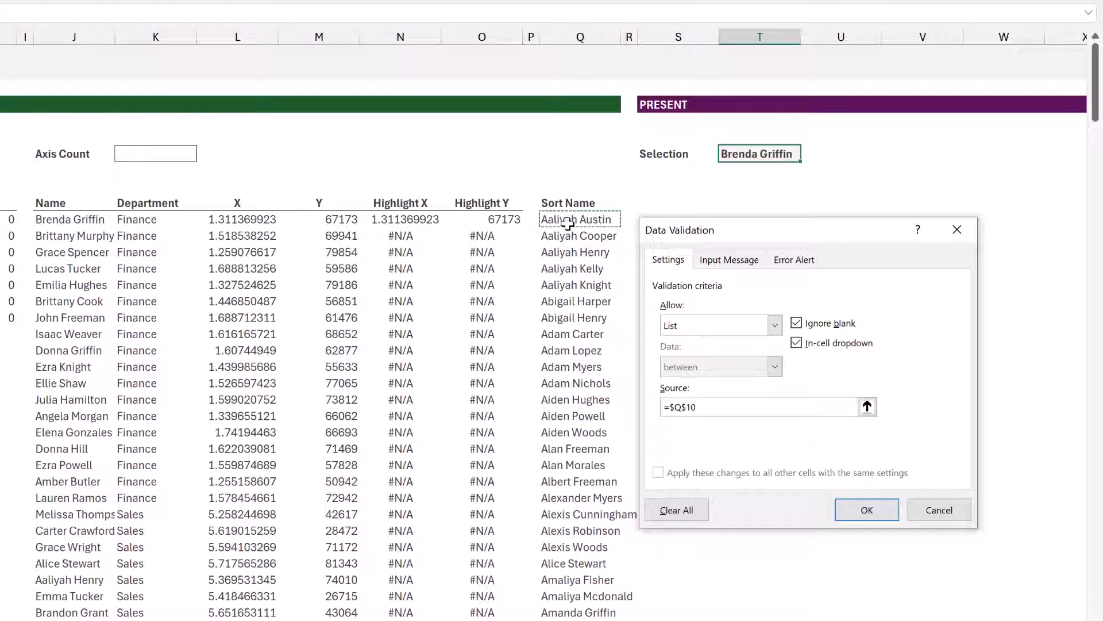
text(#)
click(866, 510)
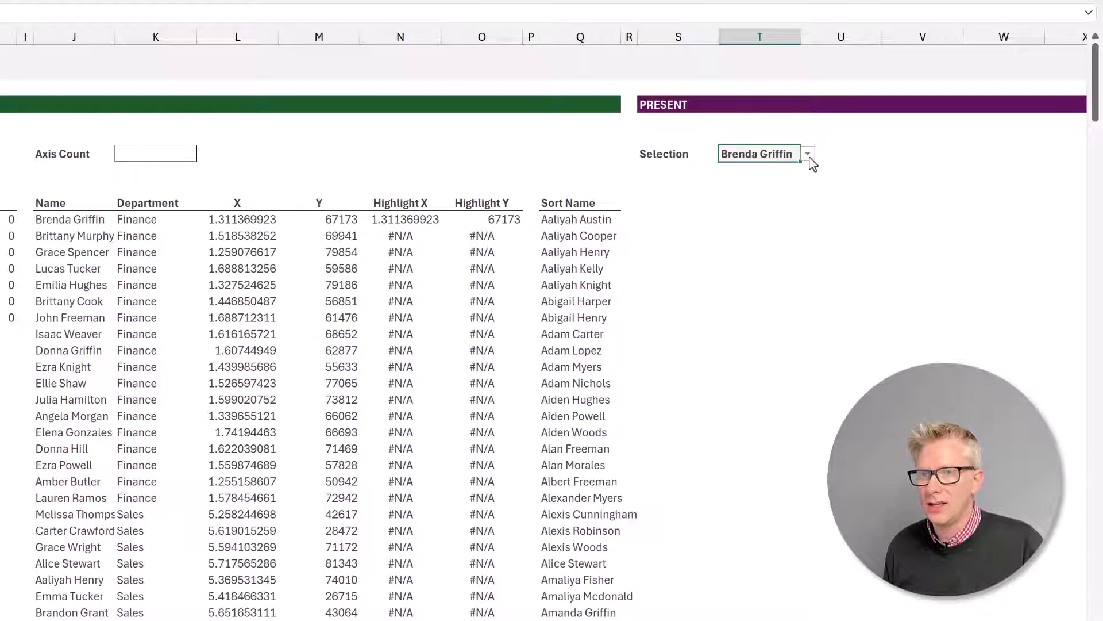
Choose the second Finance employee in the Selection cell and check that person's Highlight X and Highlight Y values
click(809, 155)
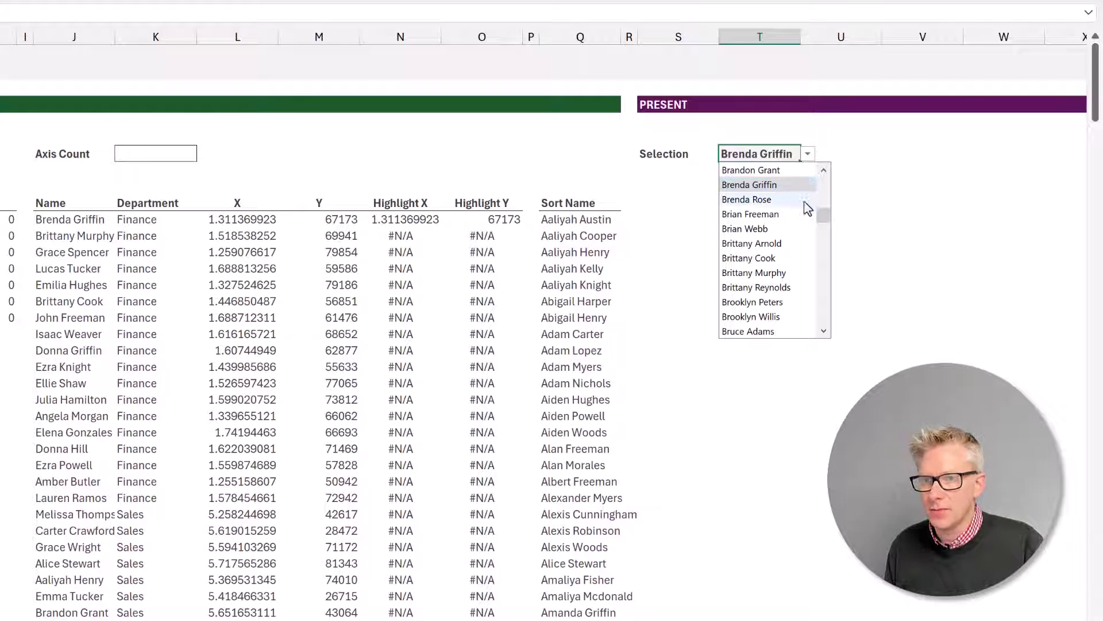
click(783, 273)
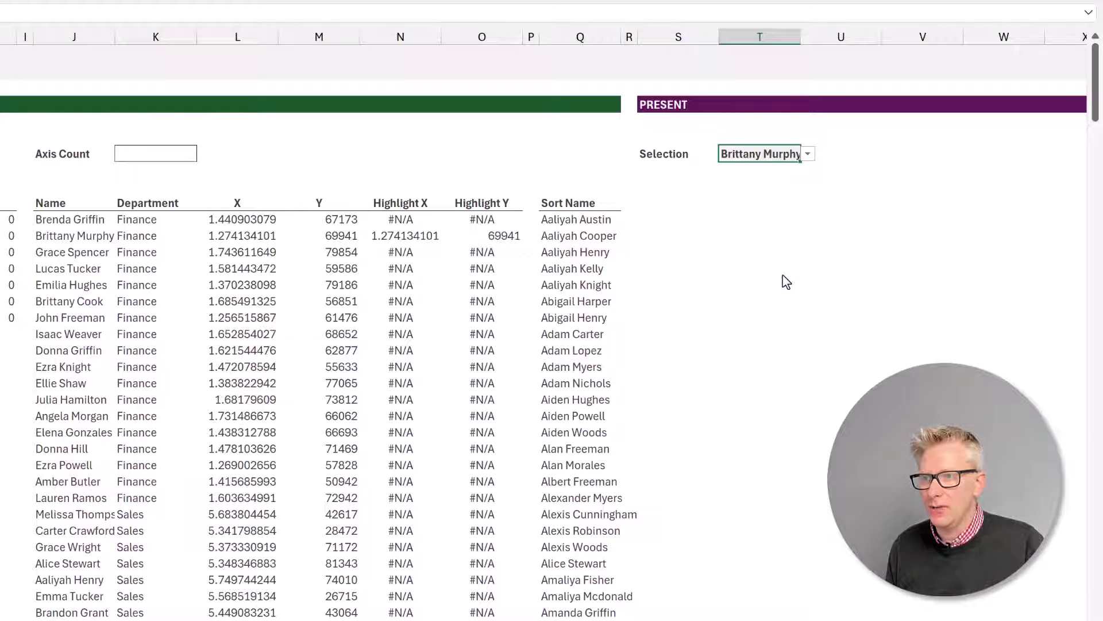
click(56, 237)
drag(197, 242, 580, 234)
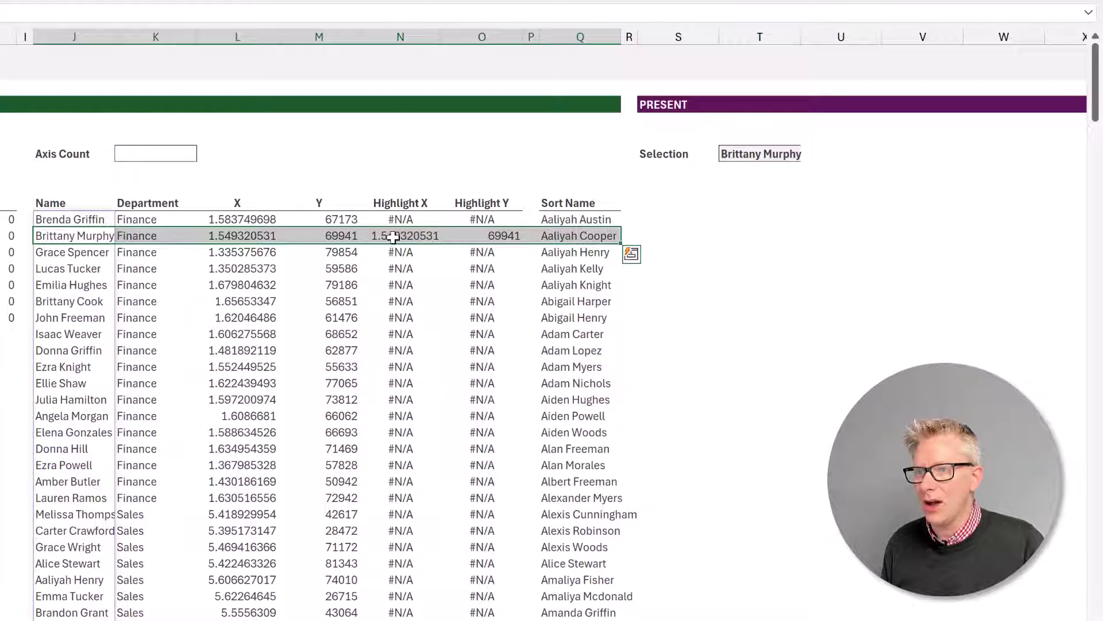
drag(396, 235, 489, 236)
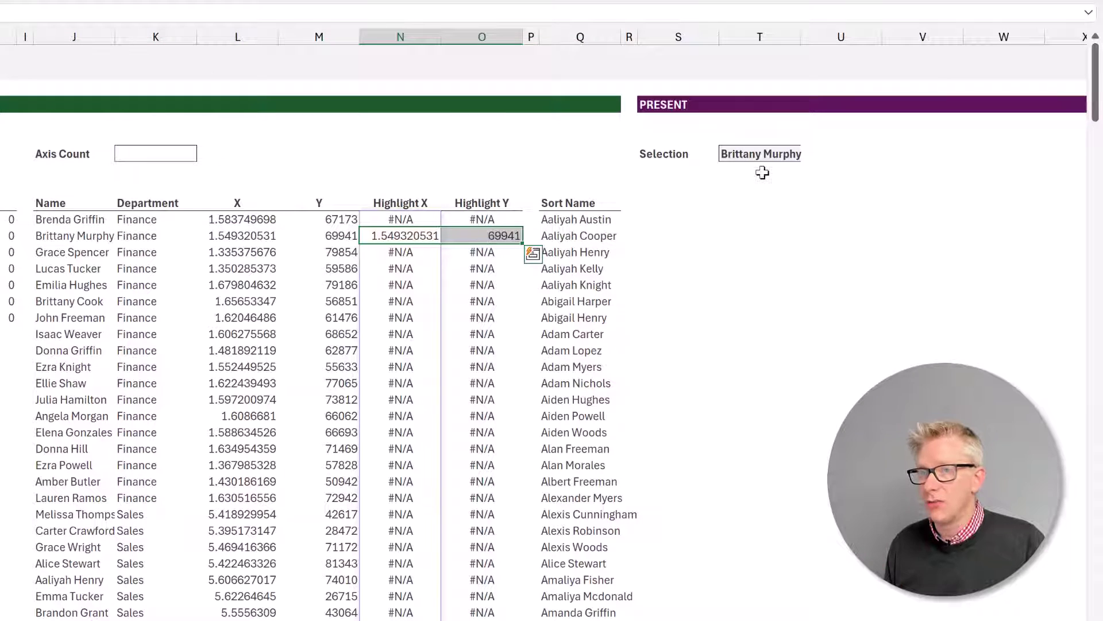
Set the Selection cell back to the first employee in the Name list and recalculate the random jitter
click(796, 153)
click(808, 155)
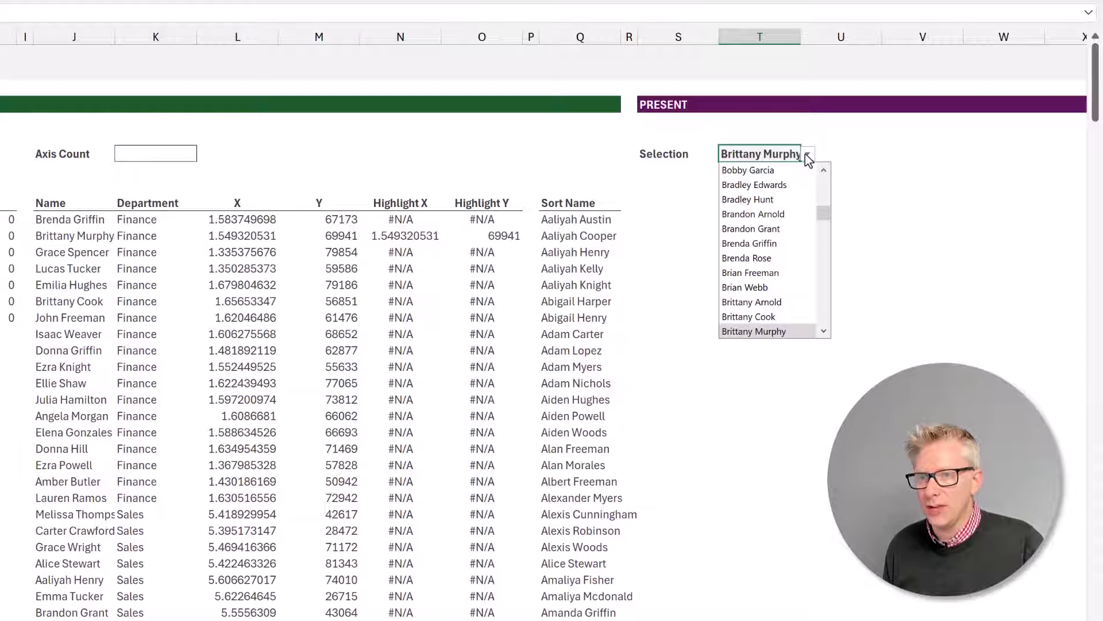
click(779, 244)
key(F9)
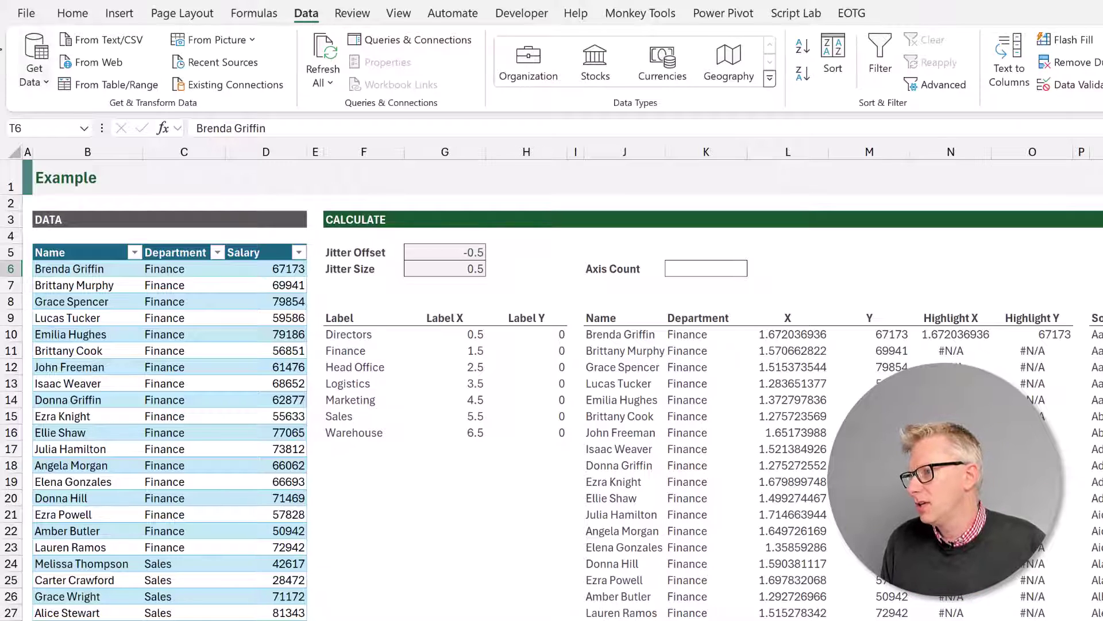
Define the name Label, scoped to the Example sheet, referring to the department label spill range =Example!$F$10#
click(356, 333)
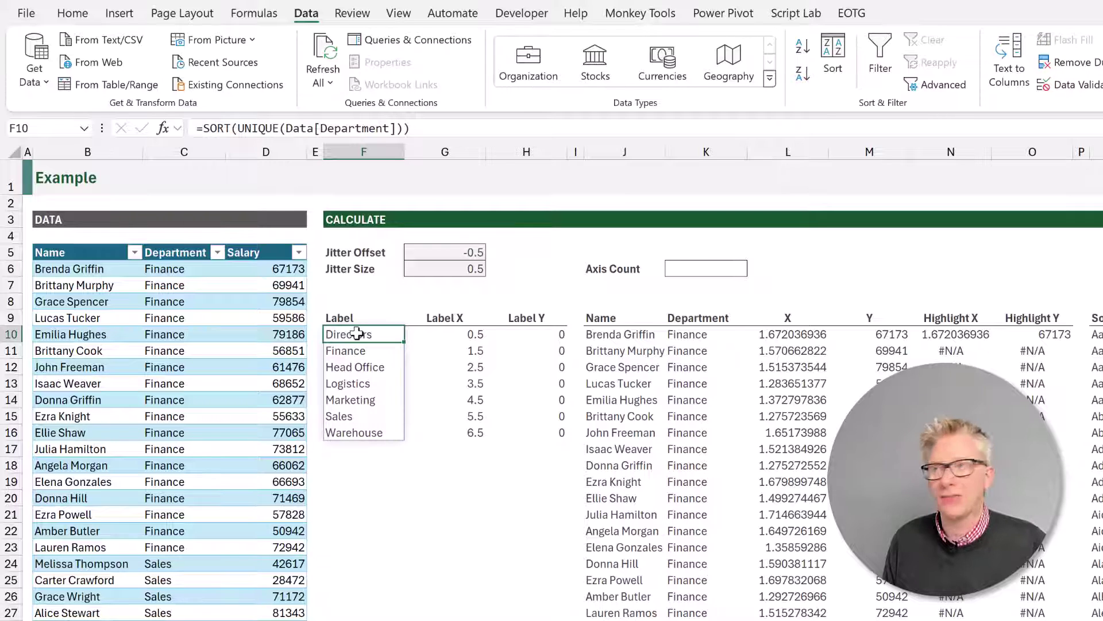
click(253, 13)
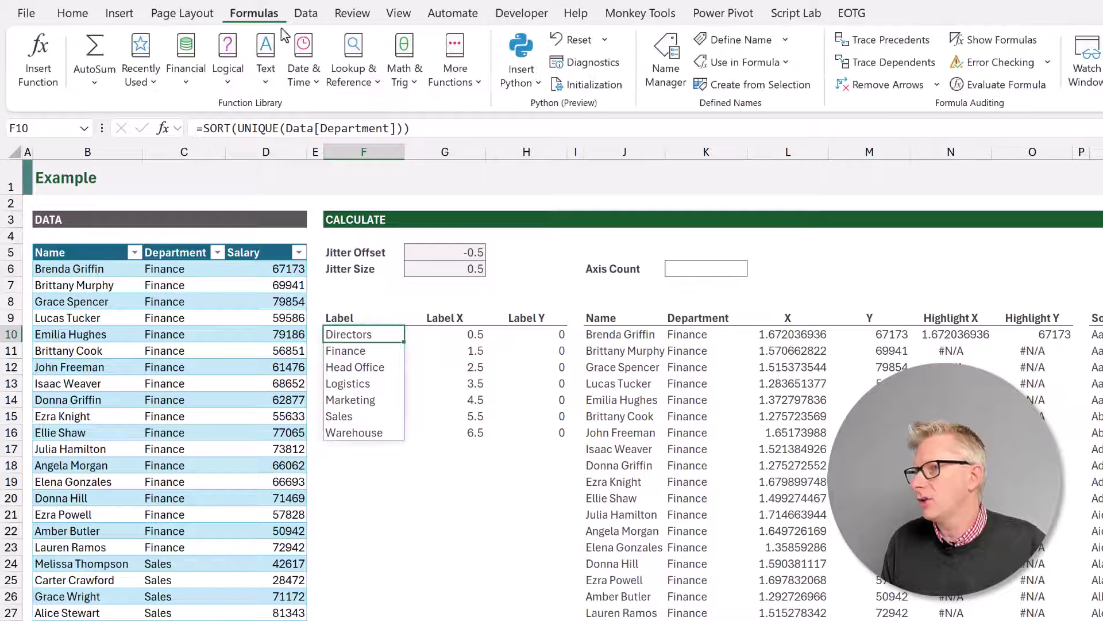
click(738, 39)
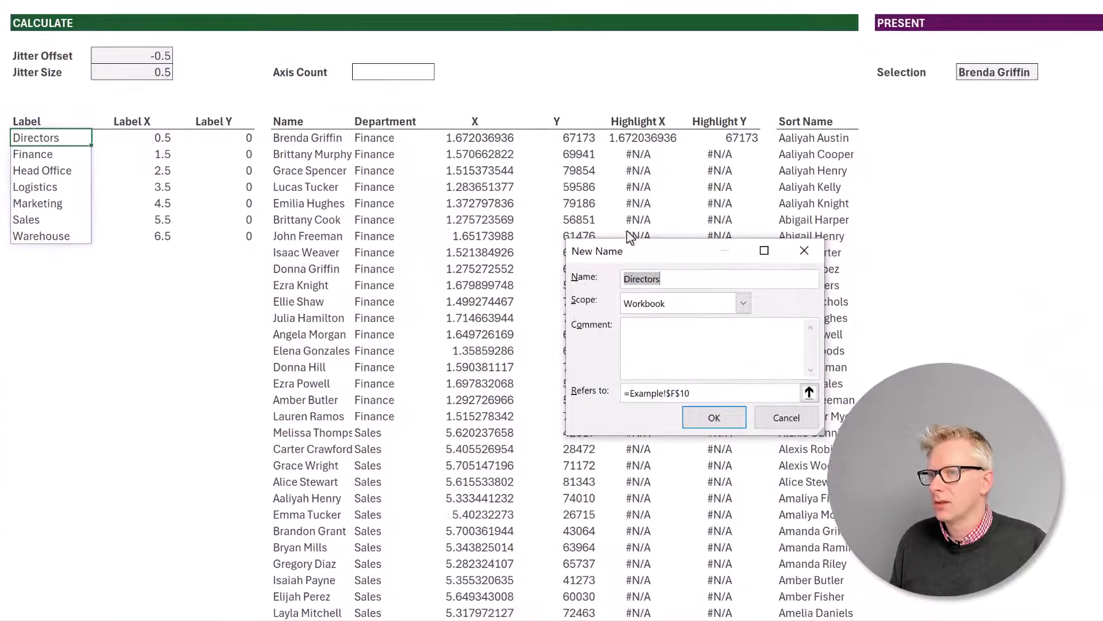
click(684, 279)
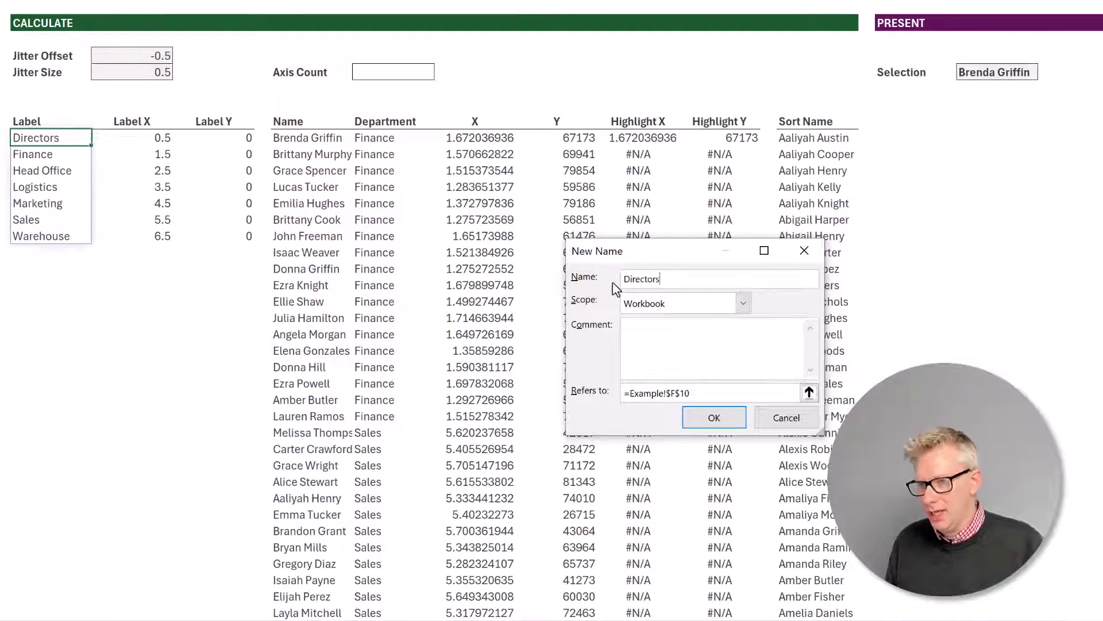
drag(670, 278, 626, 276)
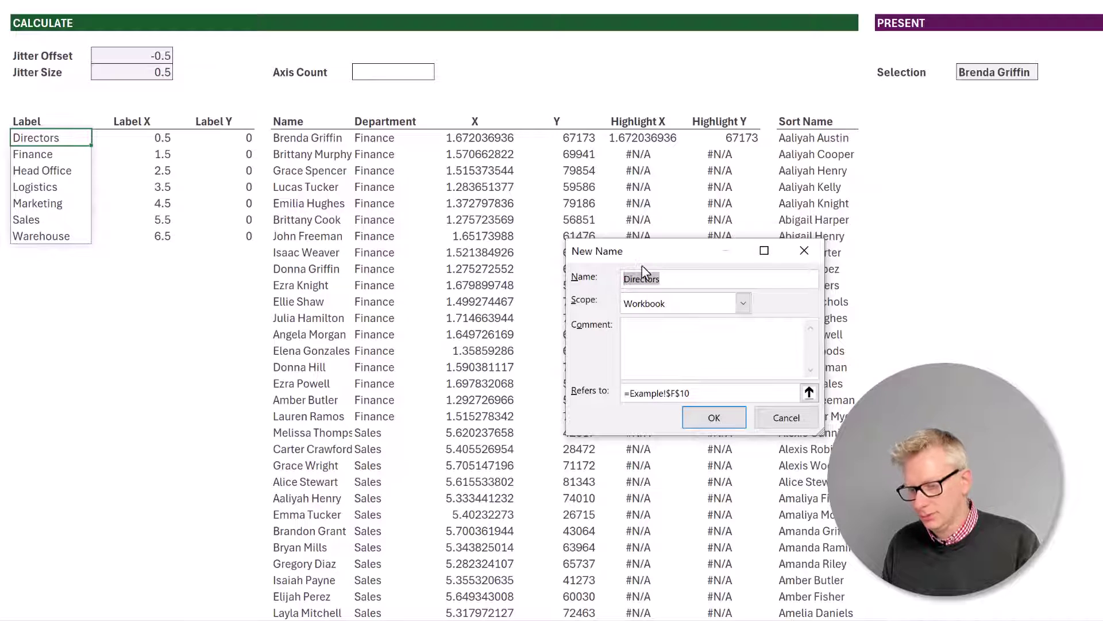
text(Label)
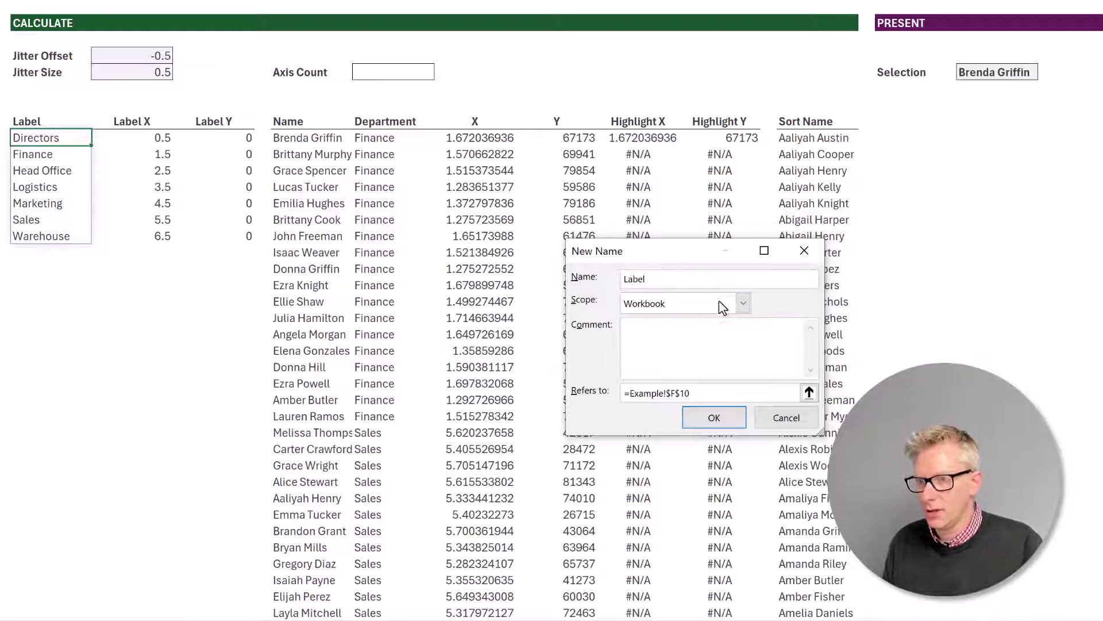
click(743, 302)
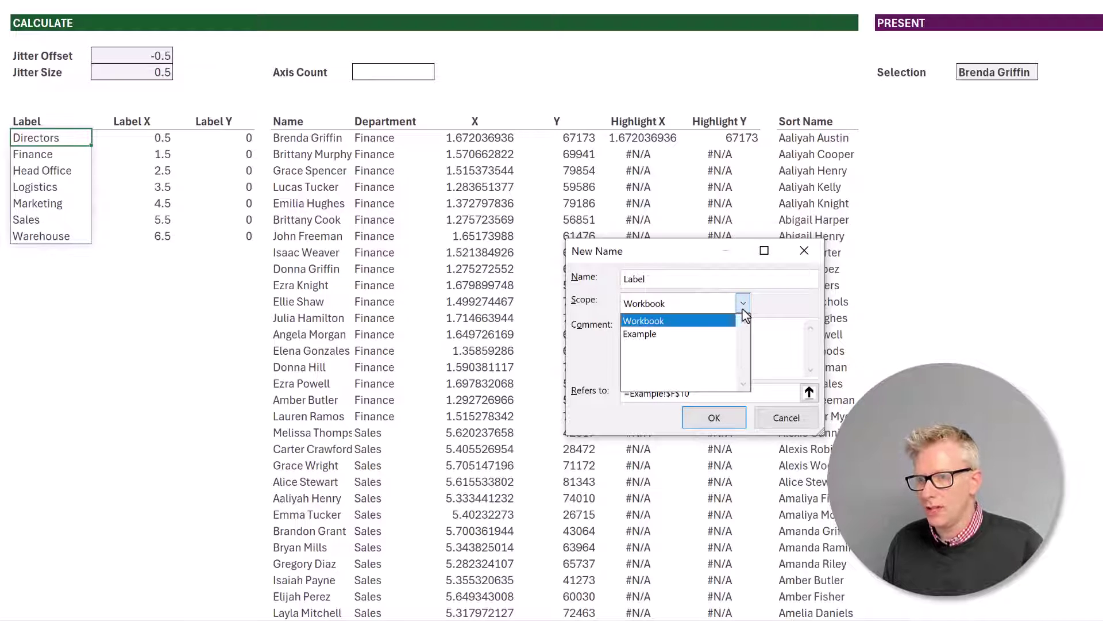
click(654, 335)
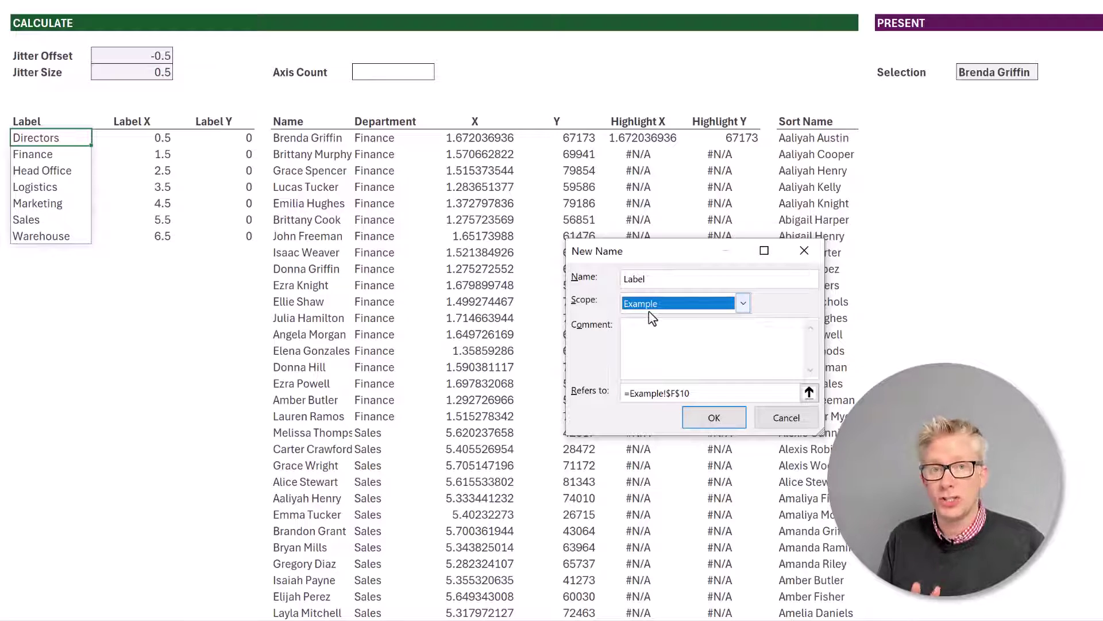
click(713, 395)
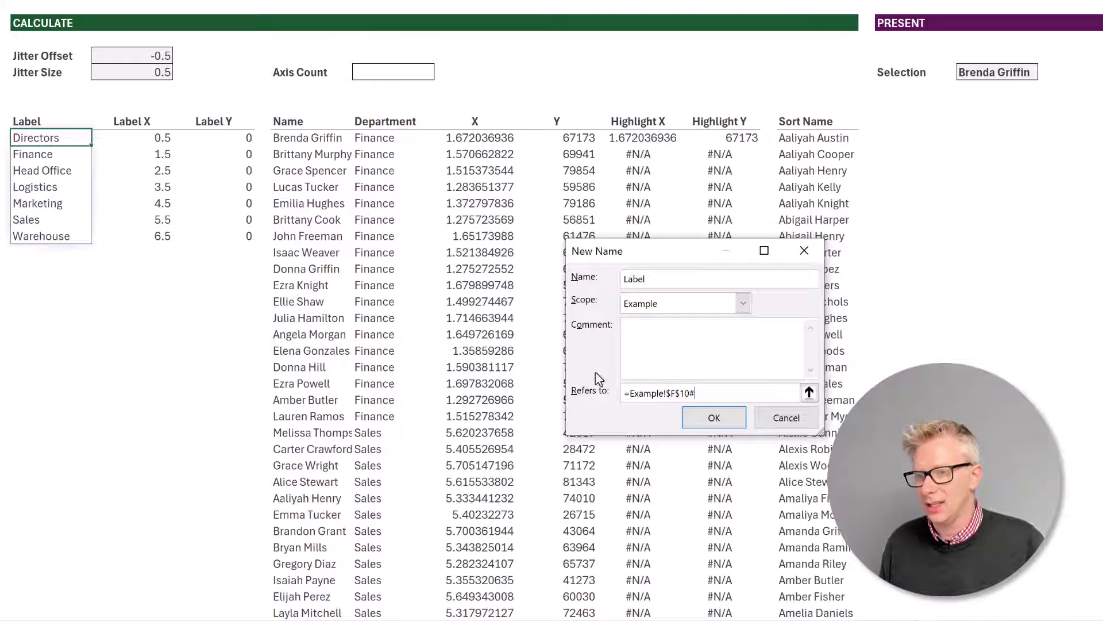
click(702, 423)
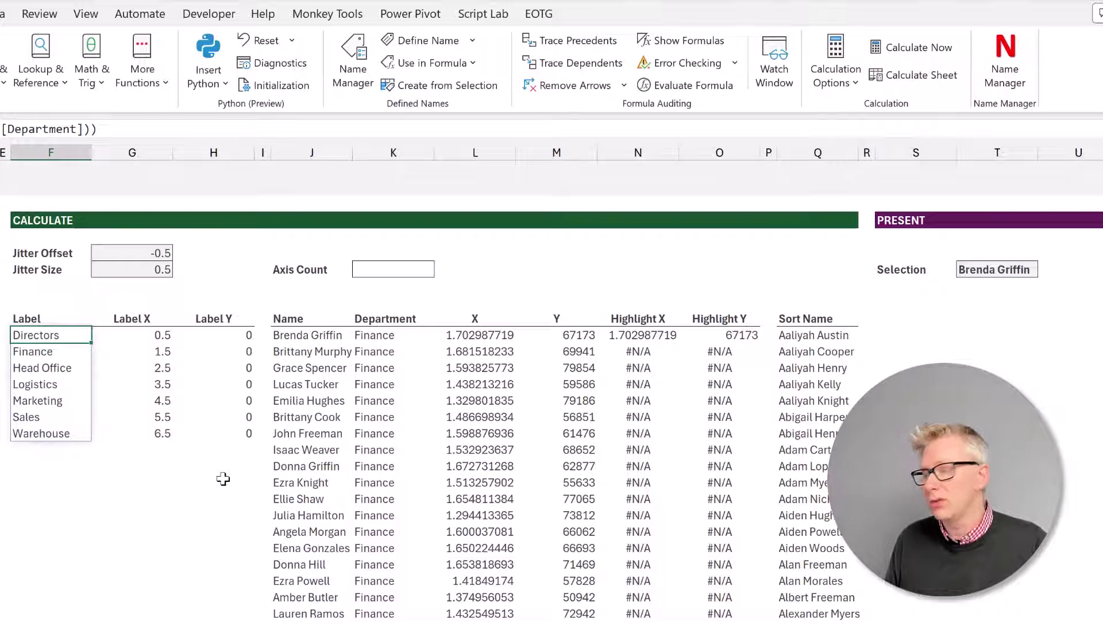
Select the Label, Label X, Label Y, X, Y, Highlight X and Highlight Y headings and review the defined names in the Name Manager
click(68, 317)
drag(98, 317, 201, 318)
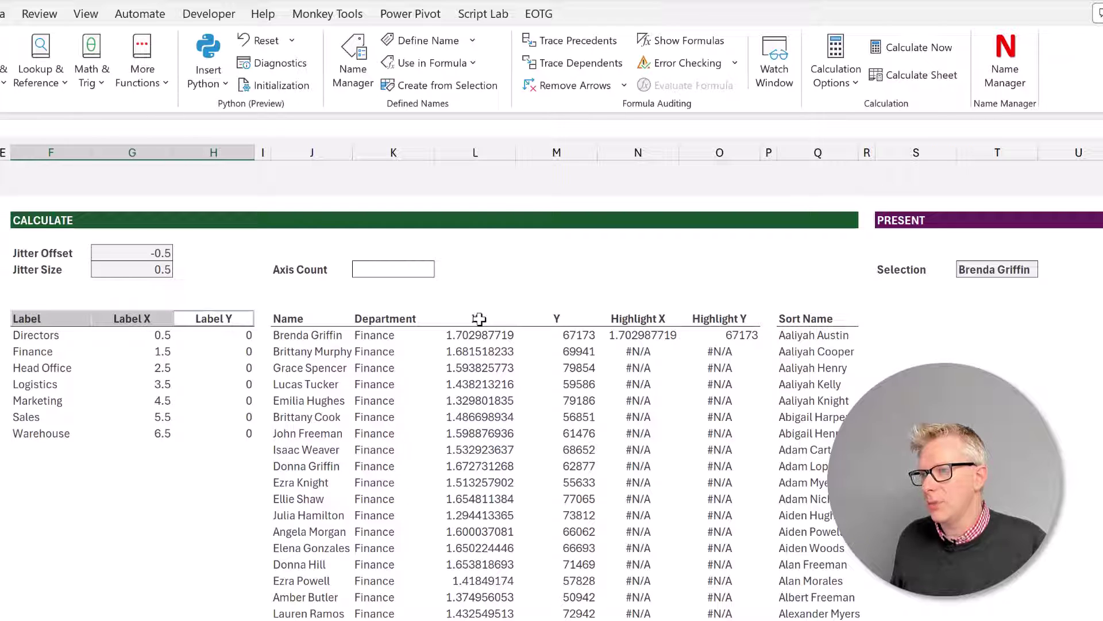
drag(479, 319, 547, 317)
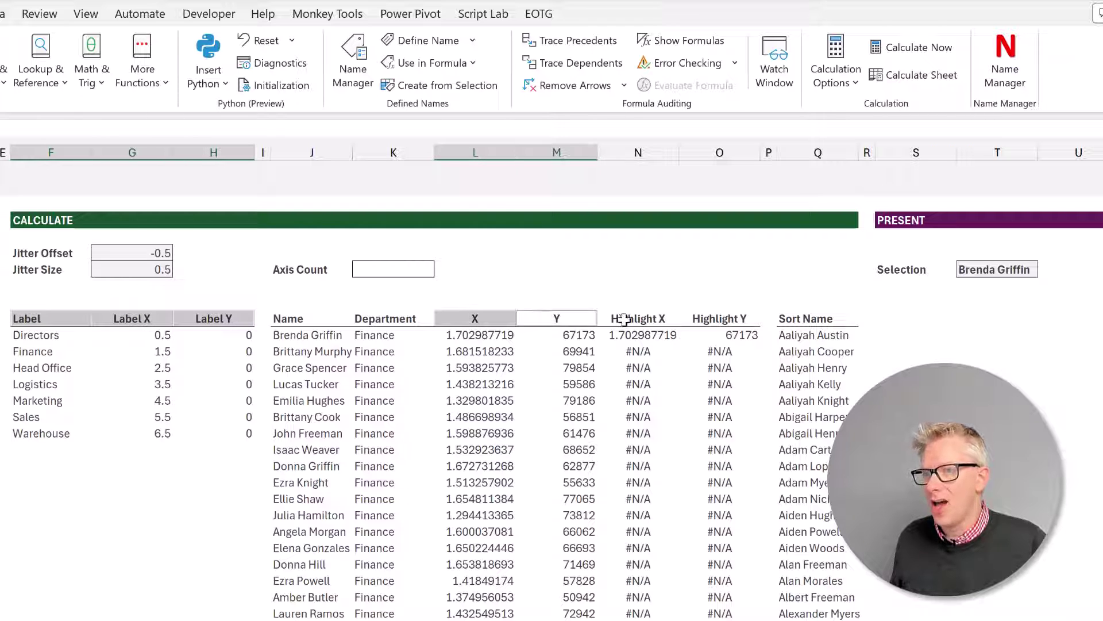
drag(624, 319, 723, 314)
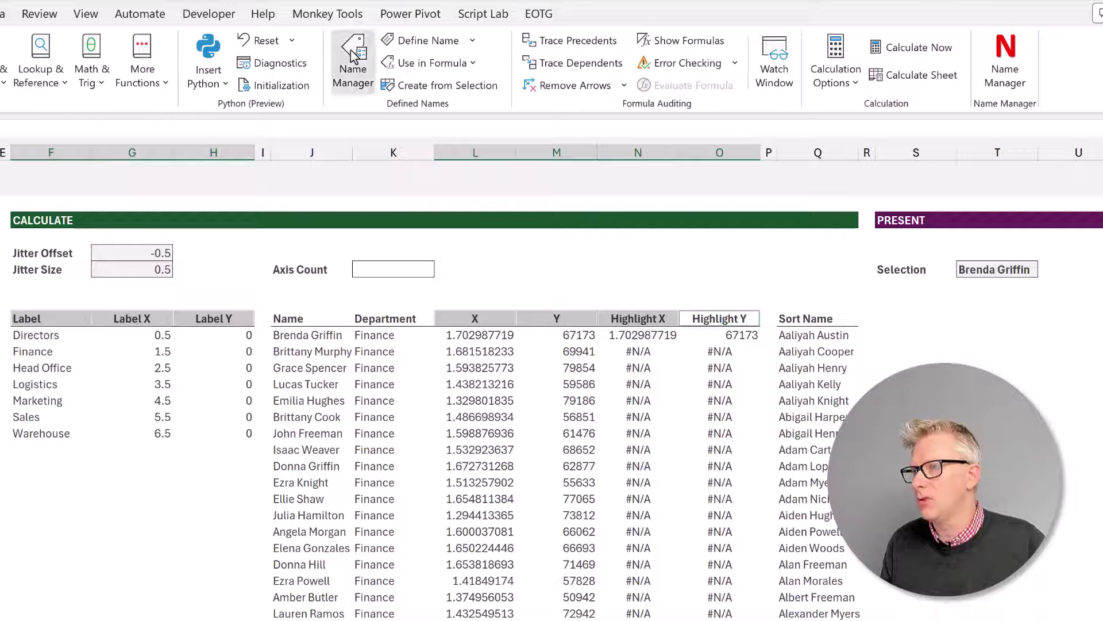
key(ctrl+F3)
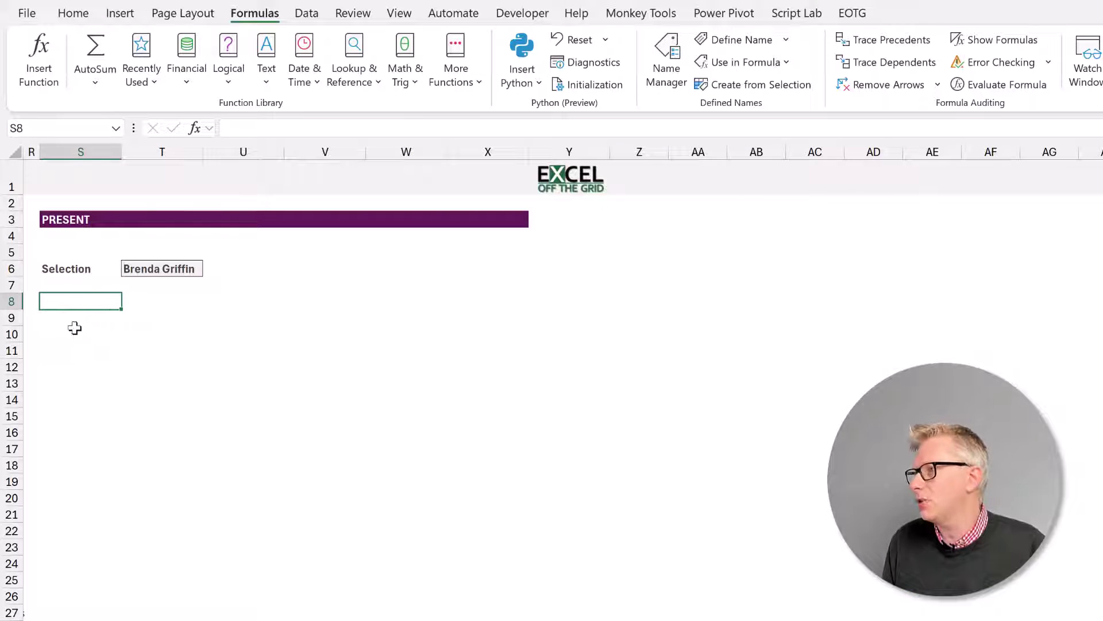
Insert an empty scatter chart, place it below the Selection cell starting at S8, and widen it to the end of column X
click(121, 14)
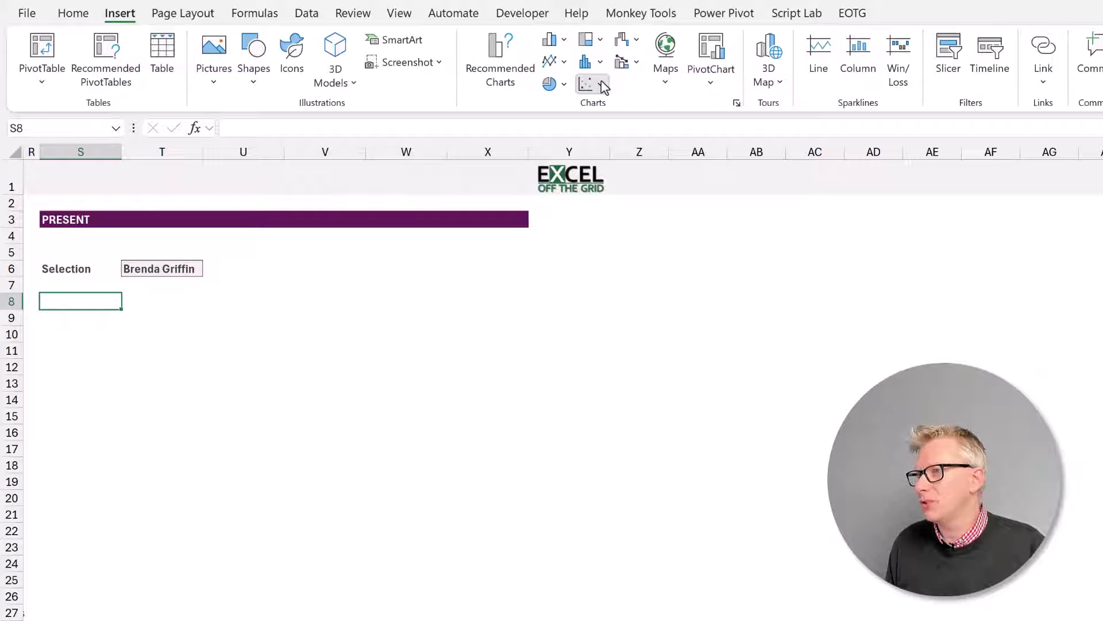
click(602, 84)
click(610, 147)
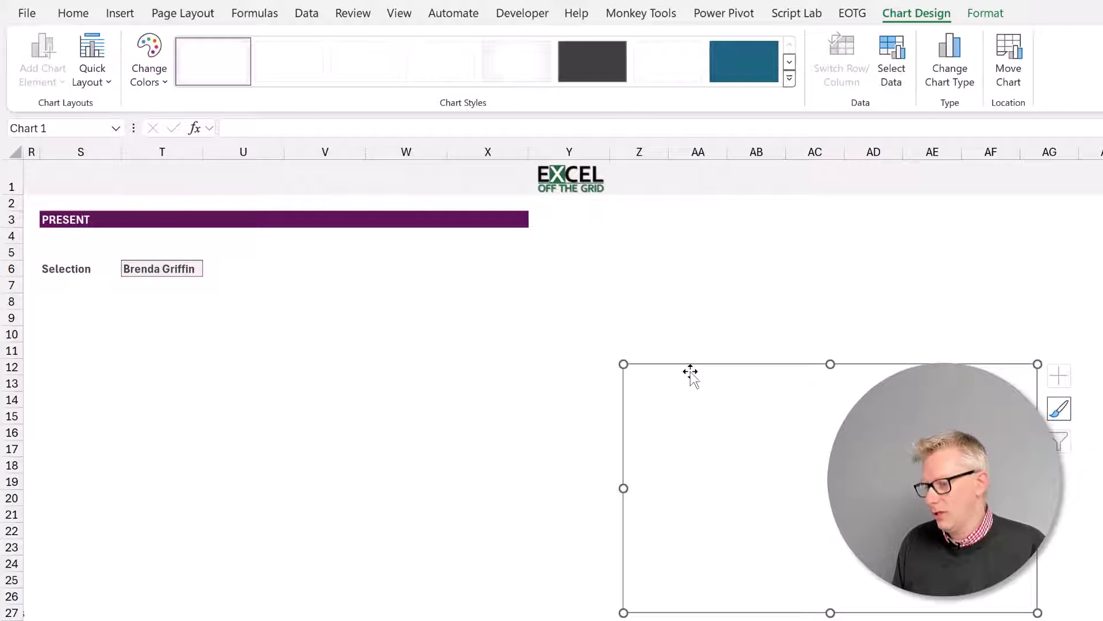
drag(691, 372, 129, 292)
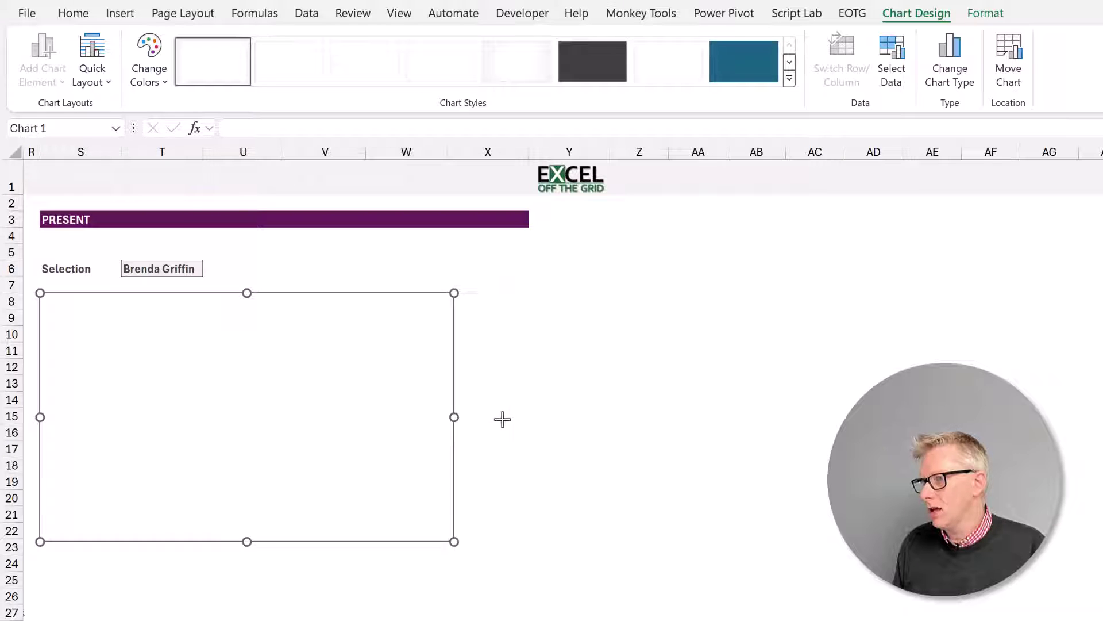
drag(503, 419, 529, 417)
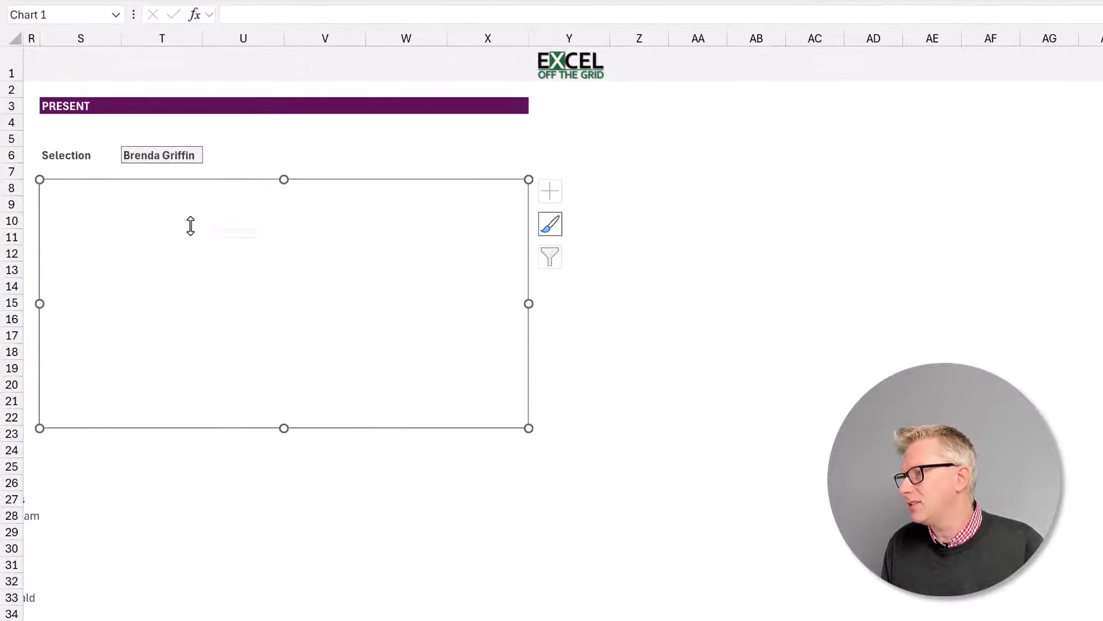
Add a series named Label to the scatter chart, using the named range =Example!LabelX for its X values
right_click(186, 230)
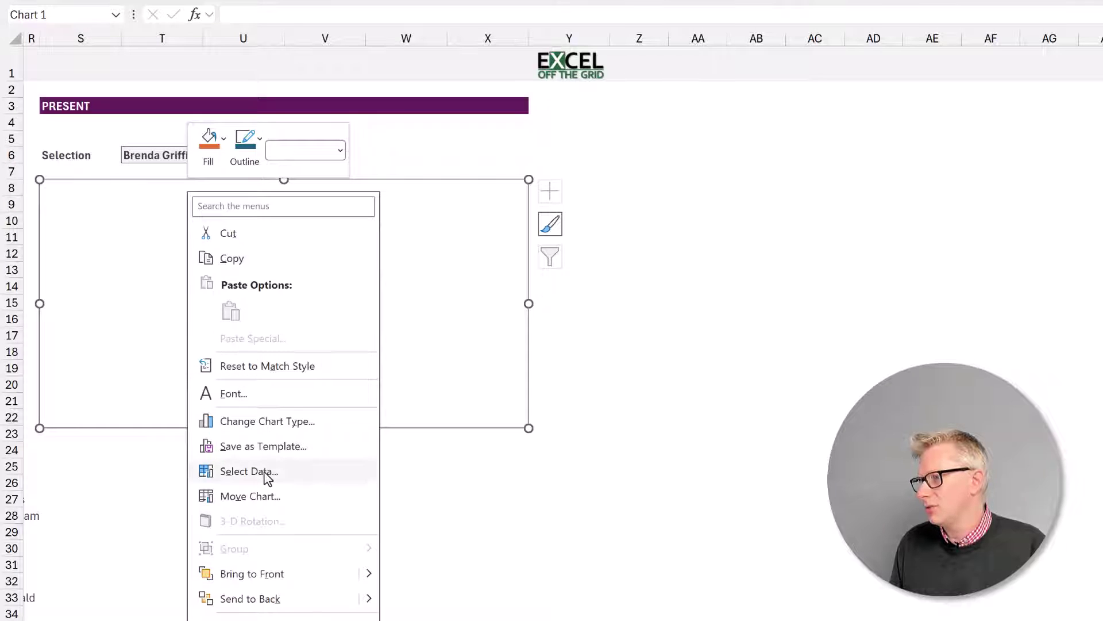
click(236, 472)
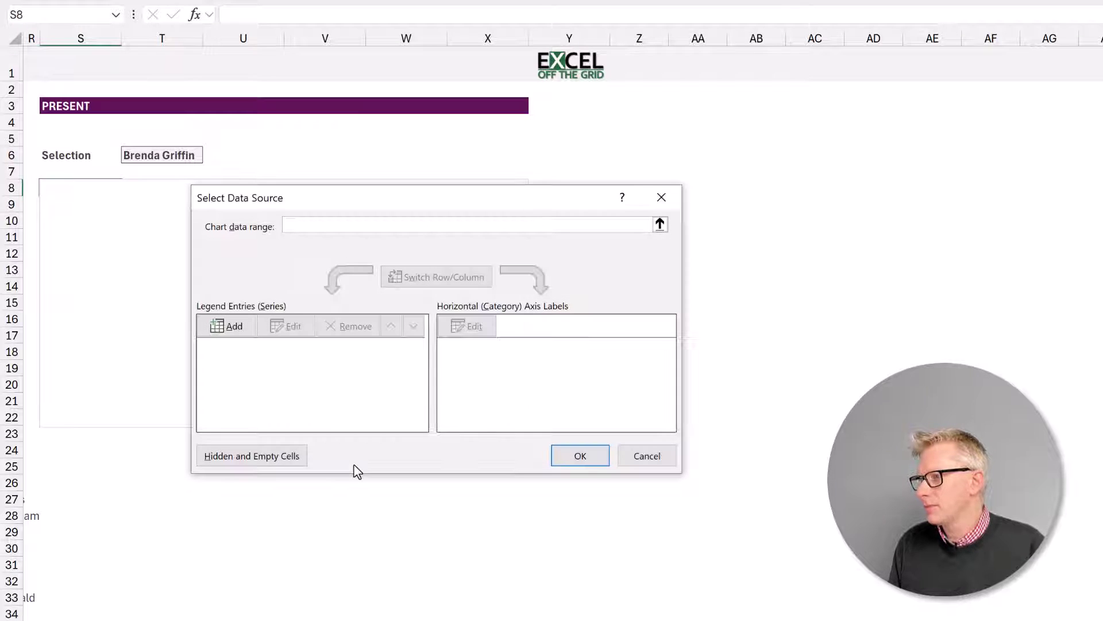
click(233, 326)
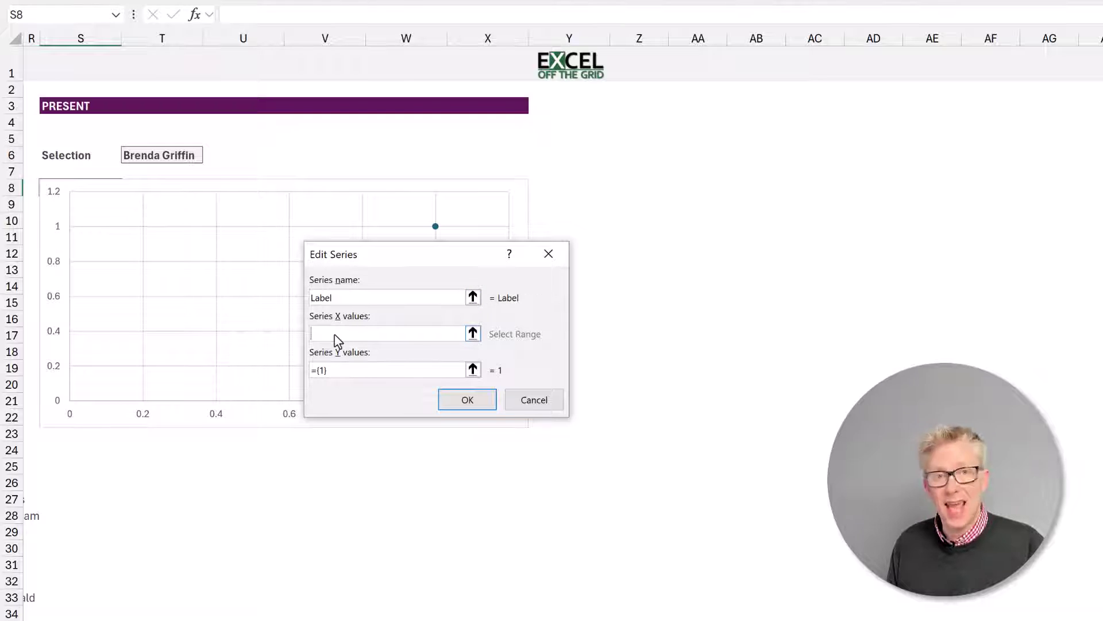
key(F3)
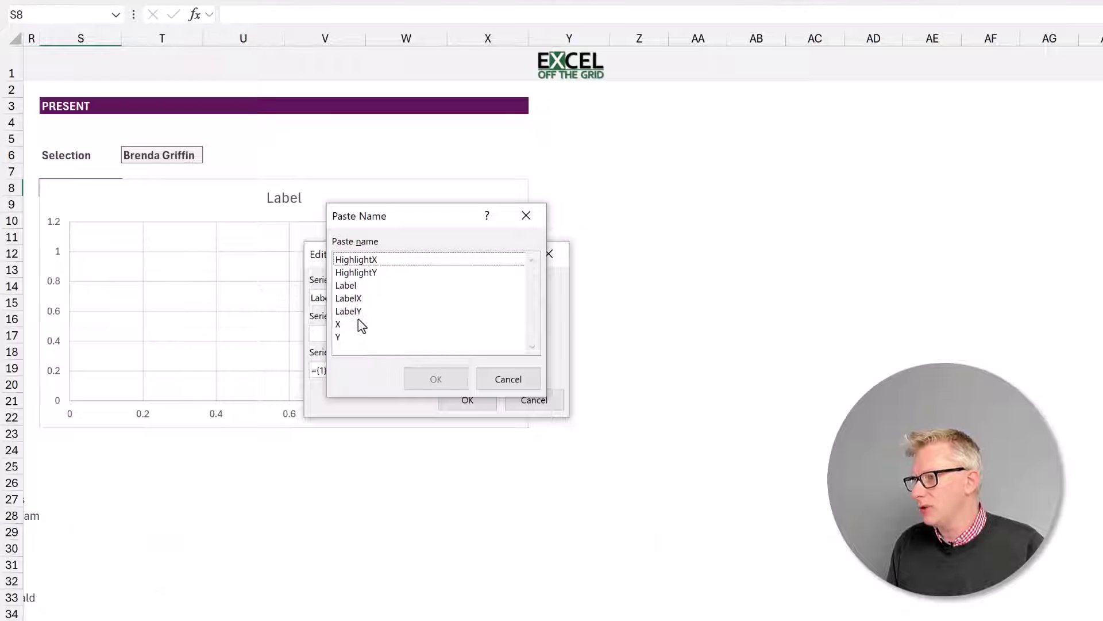
click(357, 300)
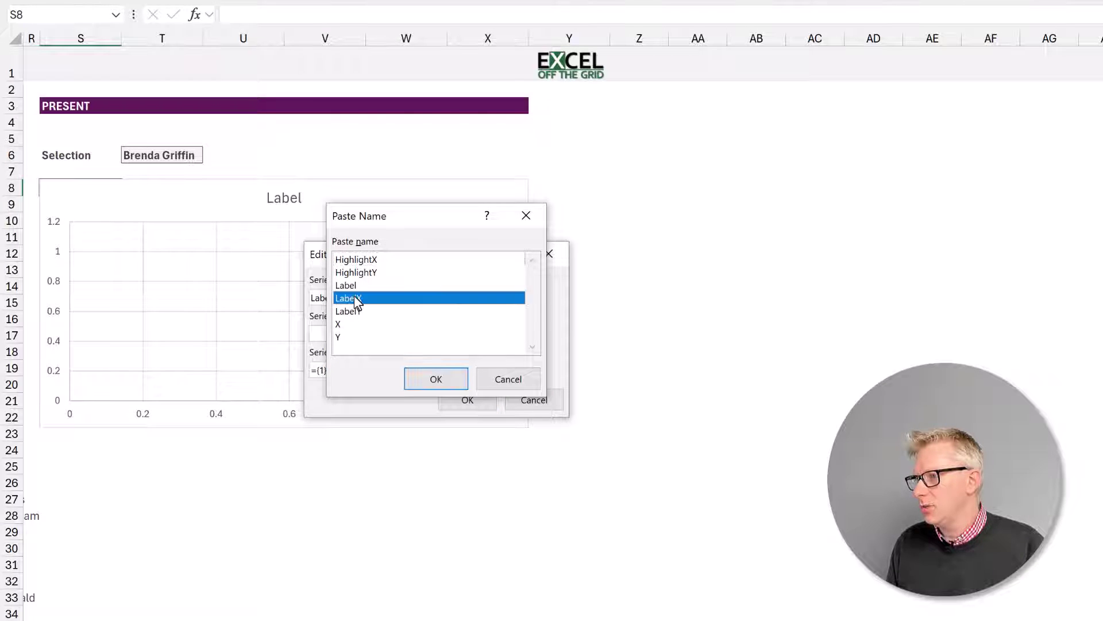
click(420, 377)
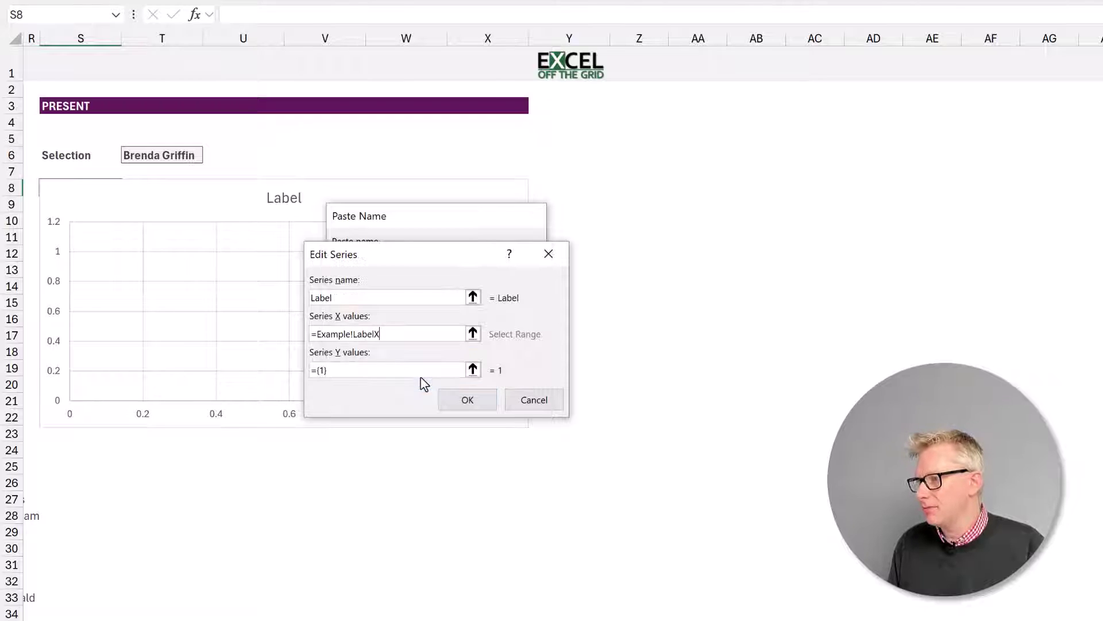
Use the named range LabelY for the Label series' Y values and accept the series
drag(325, 371, 311, 374)
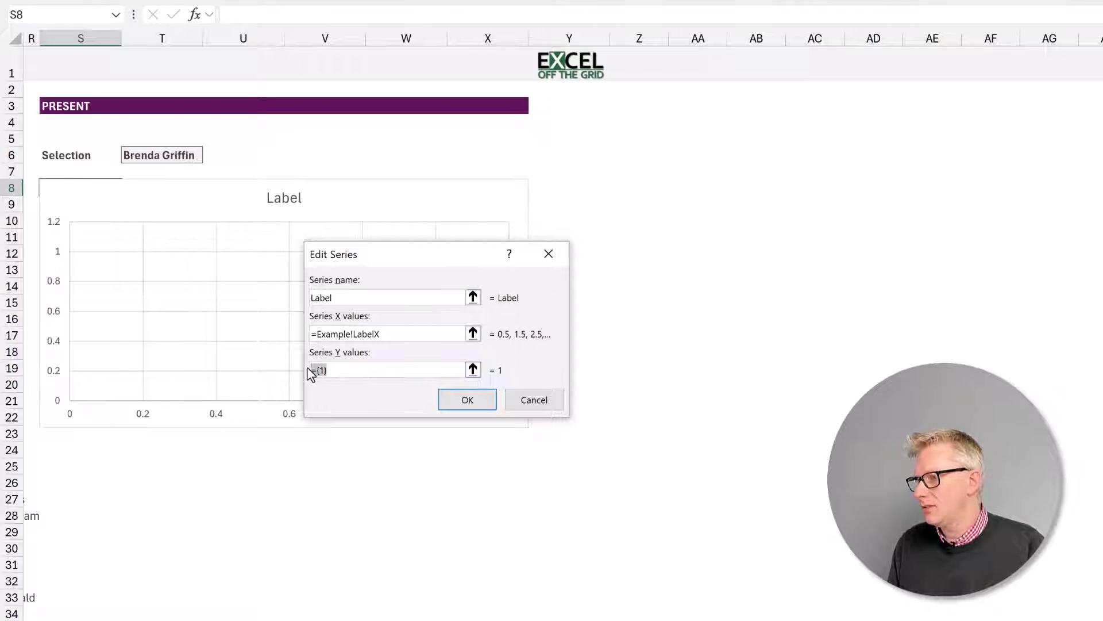
key(F3)
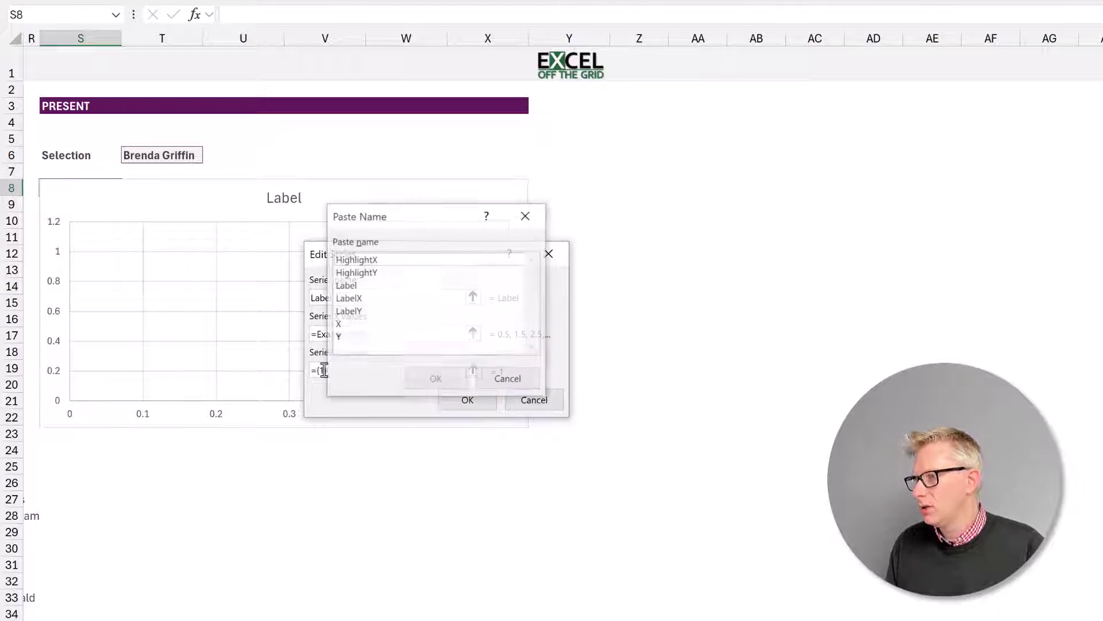
click(361, 311)
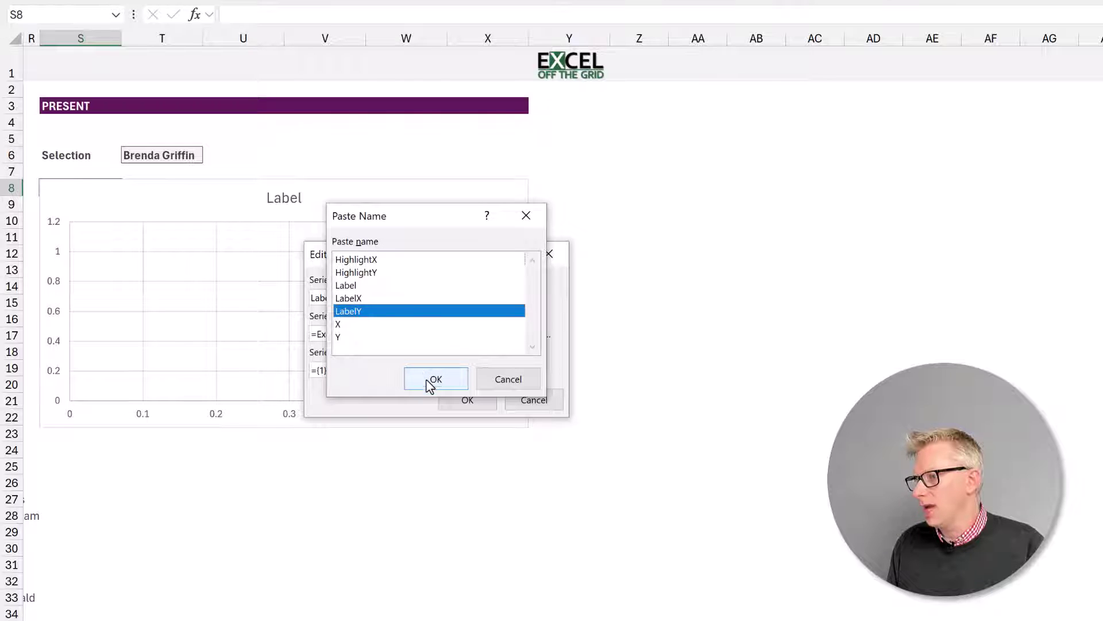
click(431, 382)
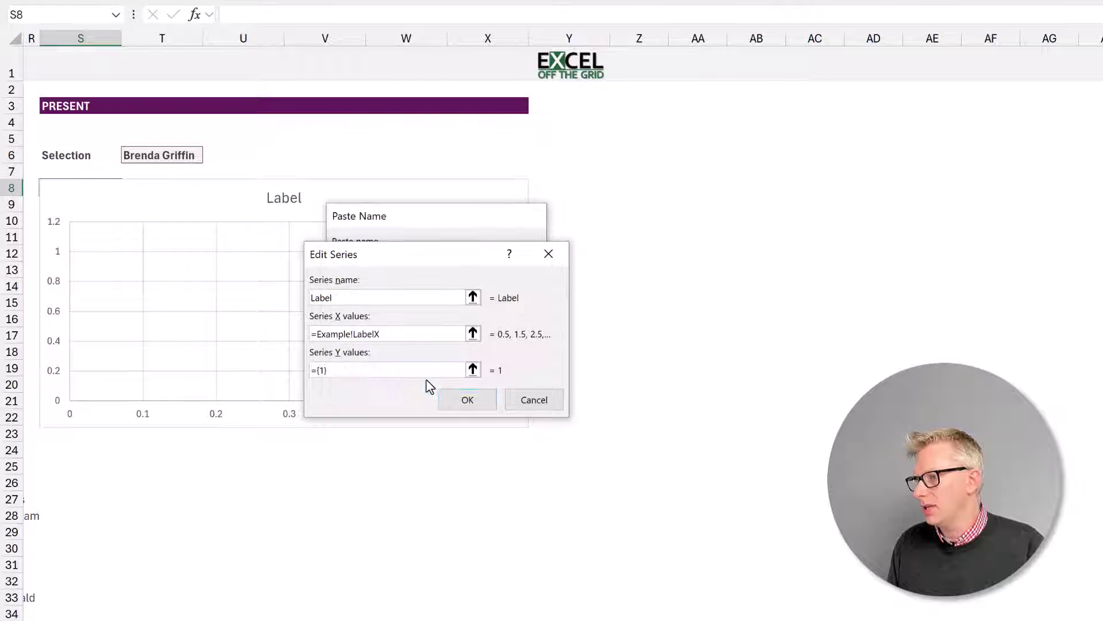
click(460, 400)
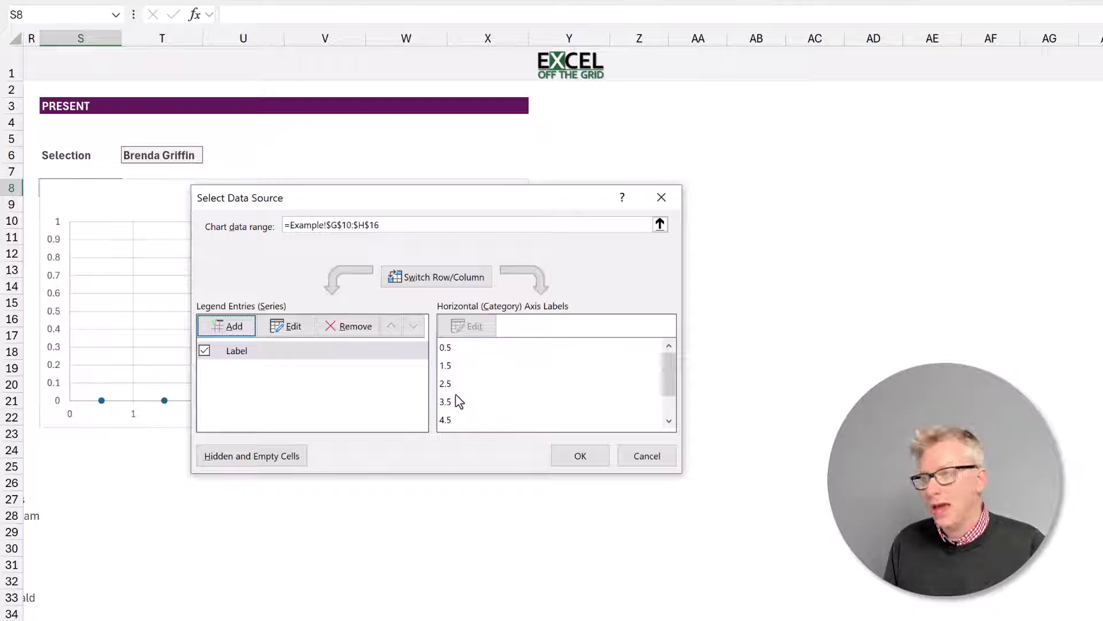
Add a series named Values to the scatter chart, using the named range =Example!X for its X values
click(233, 328)
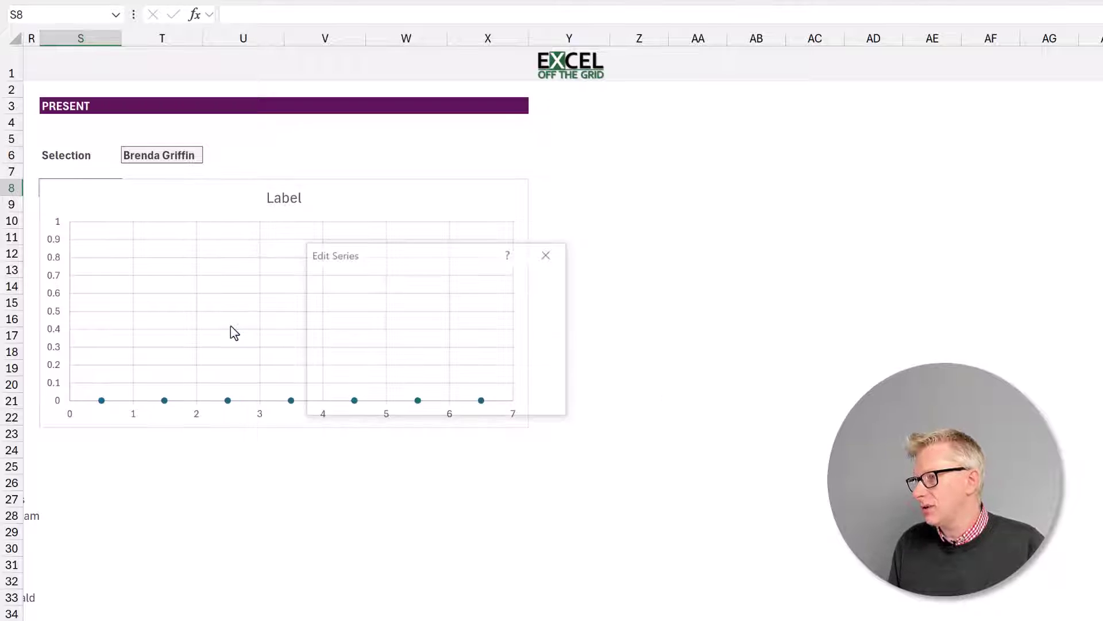
text(Valu)
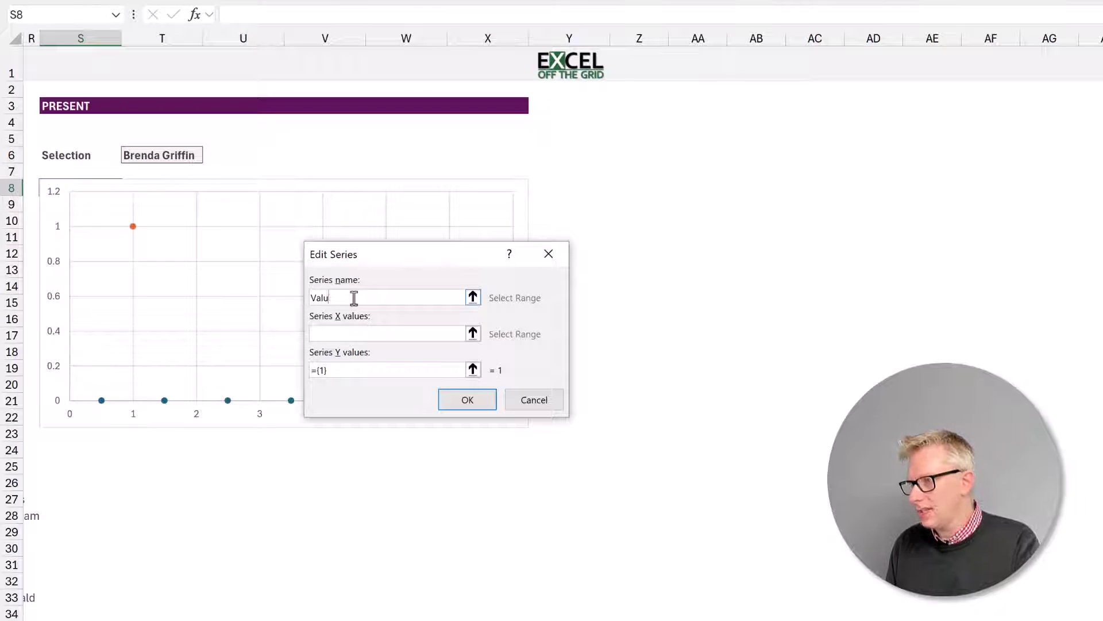
text(es)
click(354, 332)
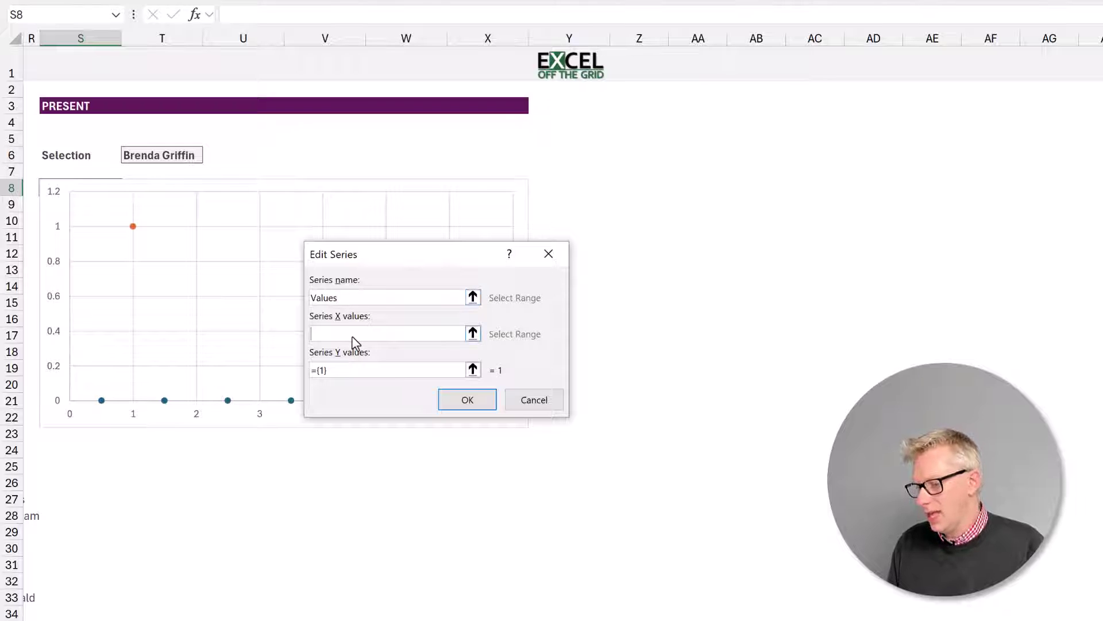
key(F3)
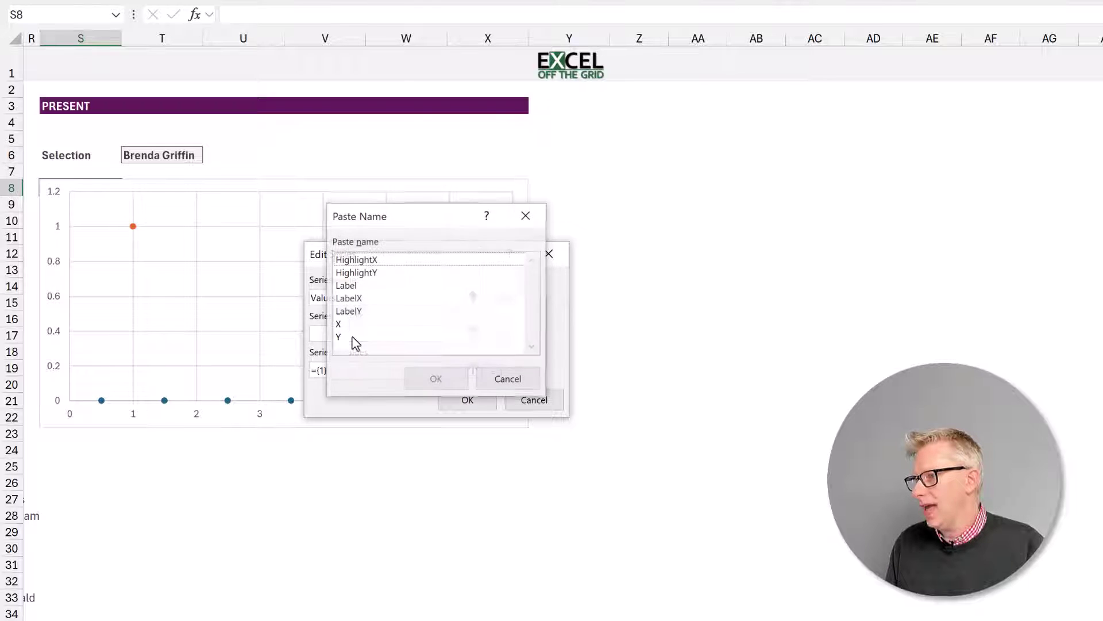
click(339, 324)
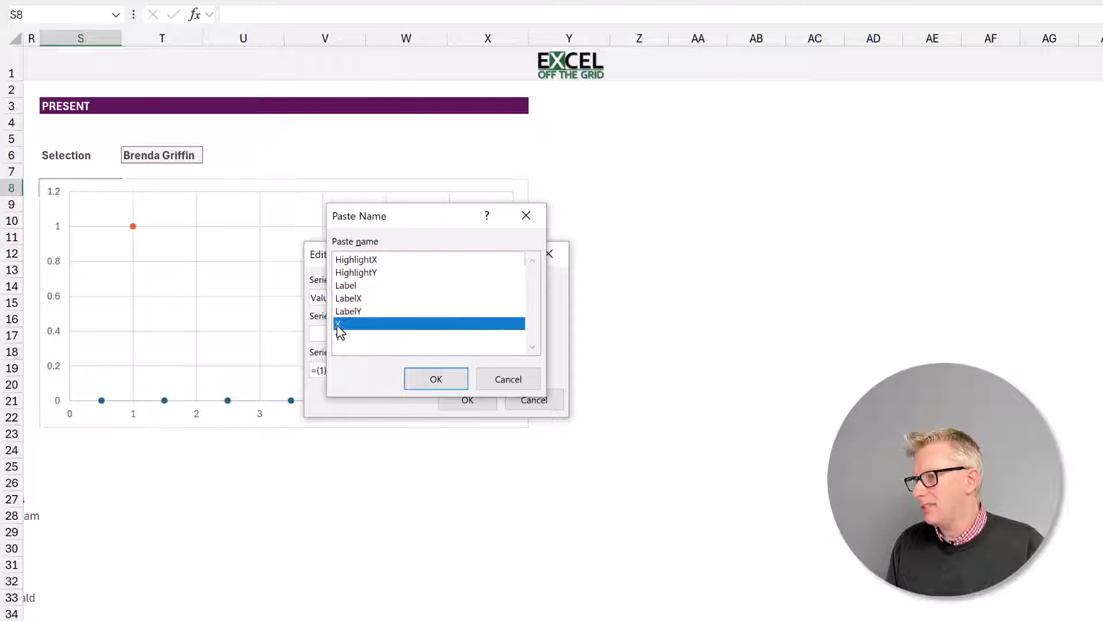
click(434, 378)
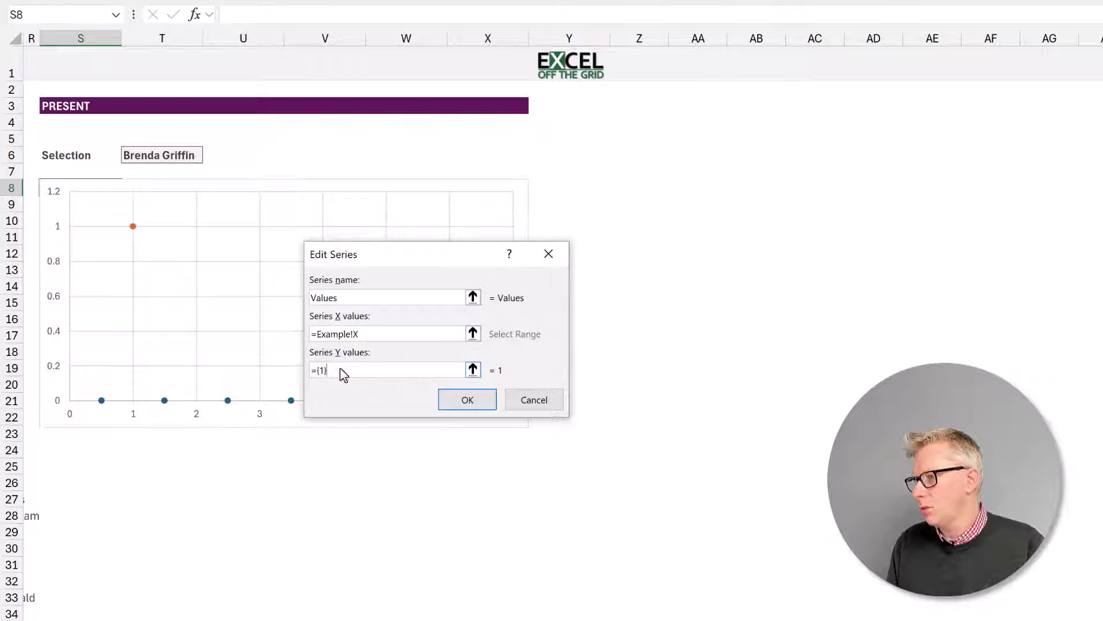
Use the named range Y for the Values series' Y values and accept the series
key(F3)
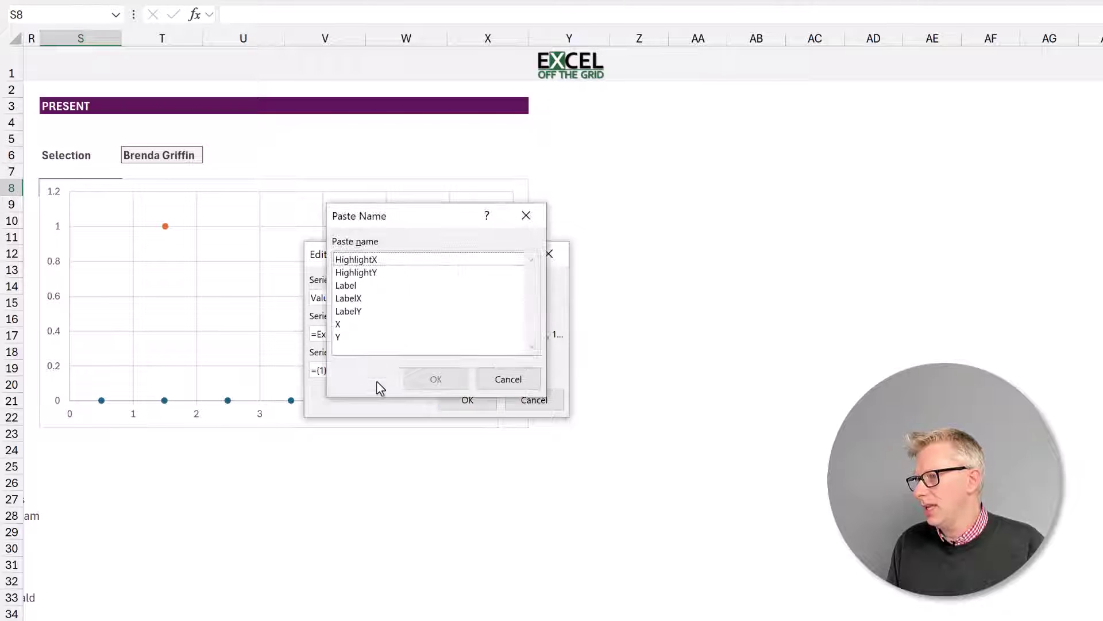
click(338, 337)
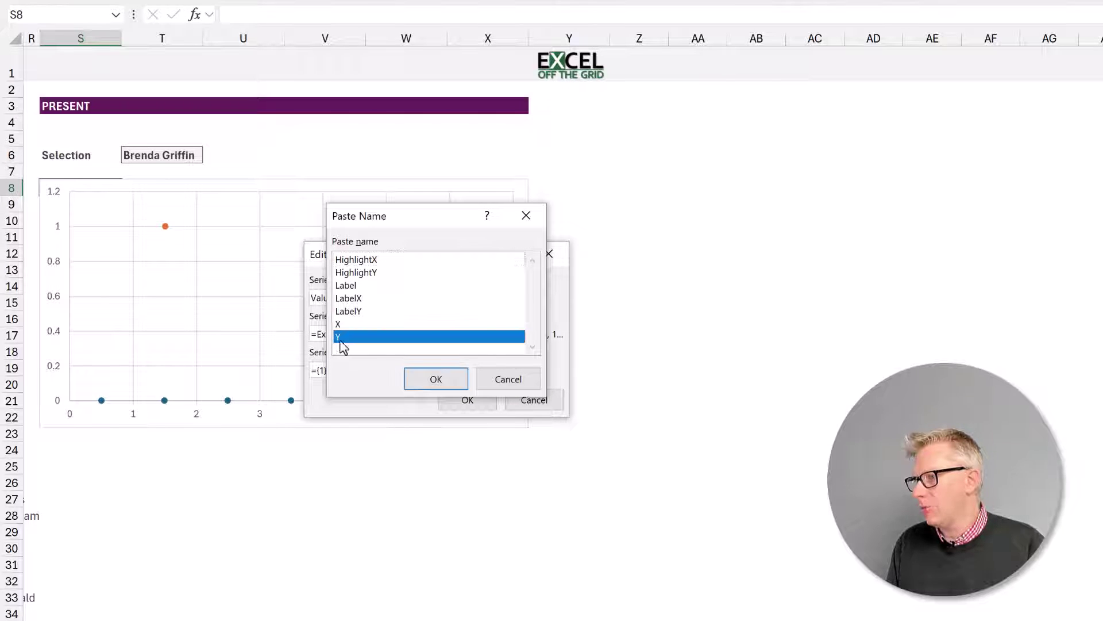
click(419, 377)
click(461, 399)
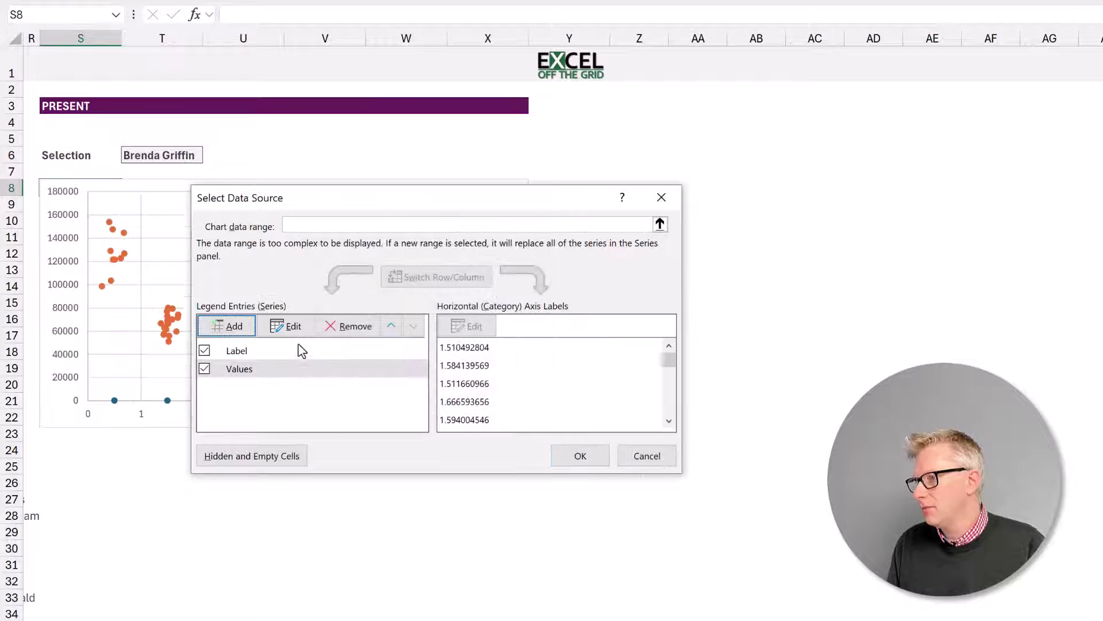
Add a series named Highlight to the scatter chart, using the named range =Example!HighlightX for its X values
click(228, 326)
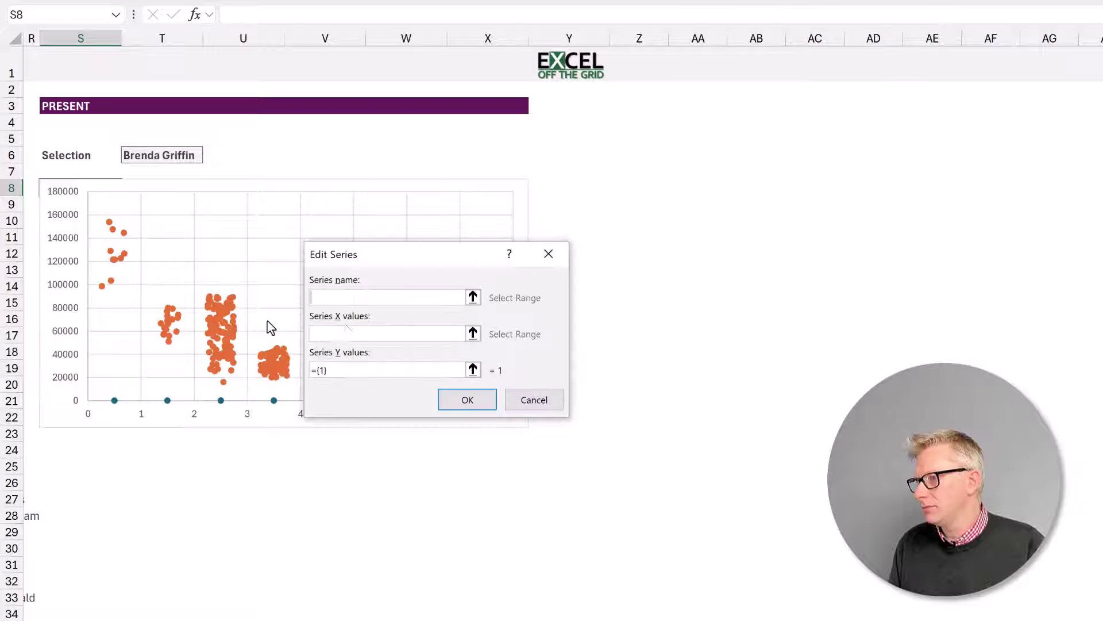
text(Highligh)
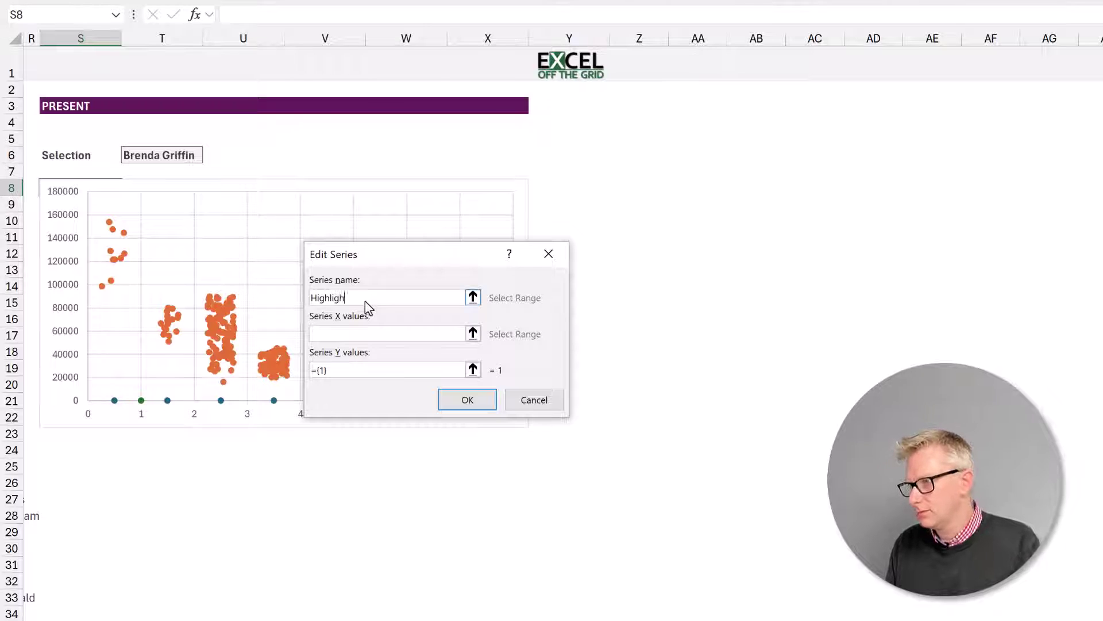
text(t)
click(362, 331)
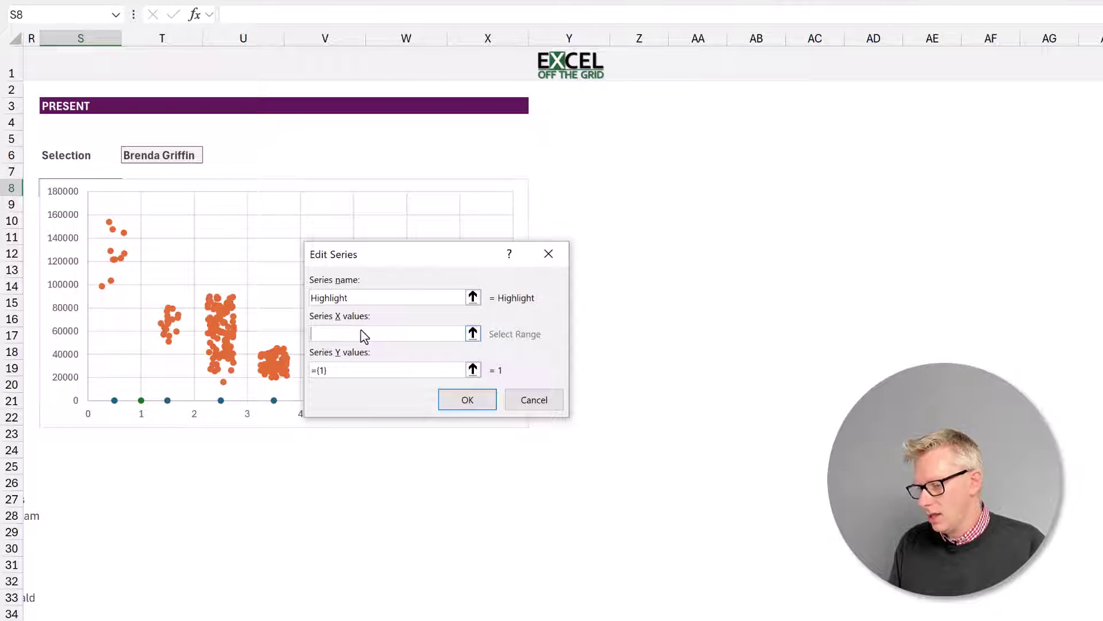
key(F3)
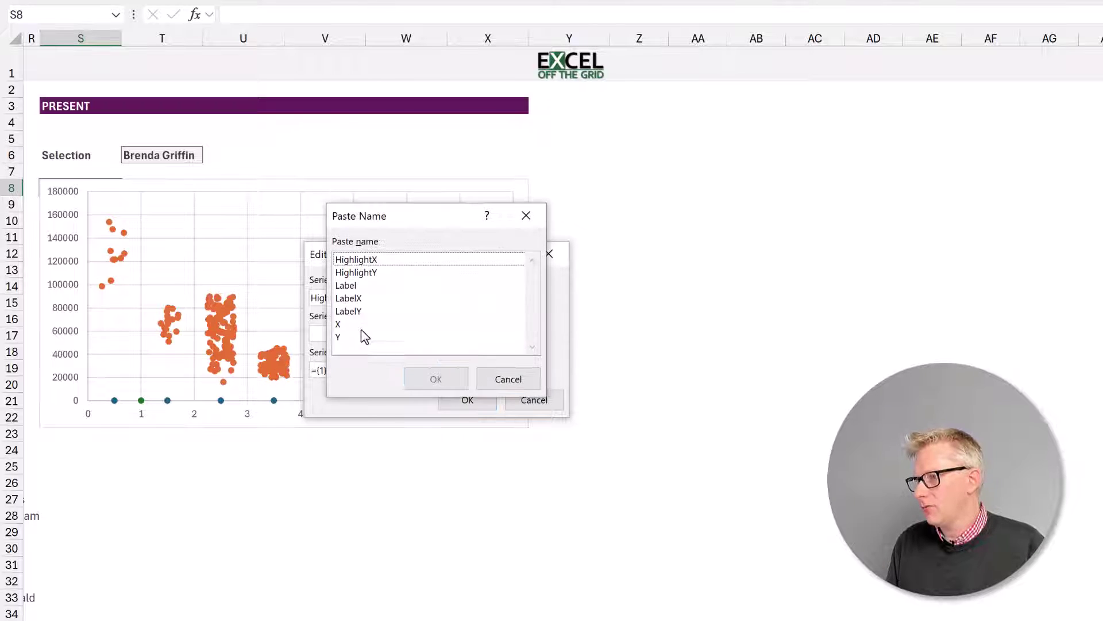
click(369, 261)
click(425, 378)
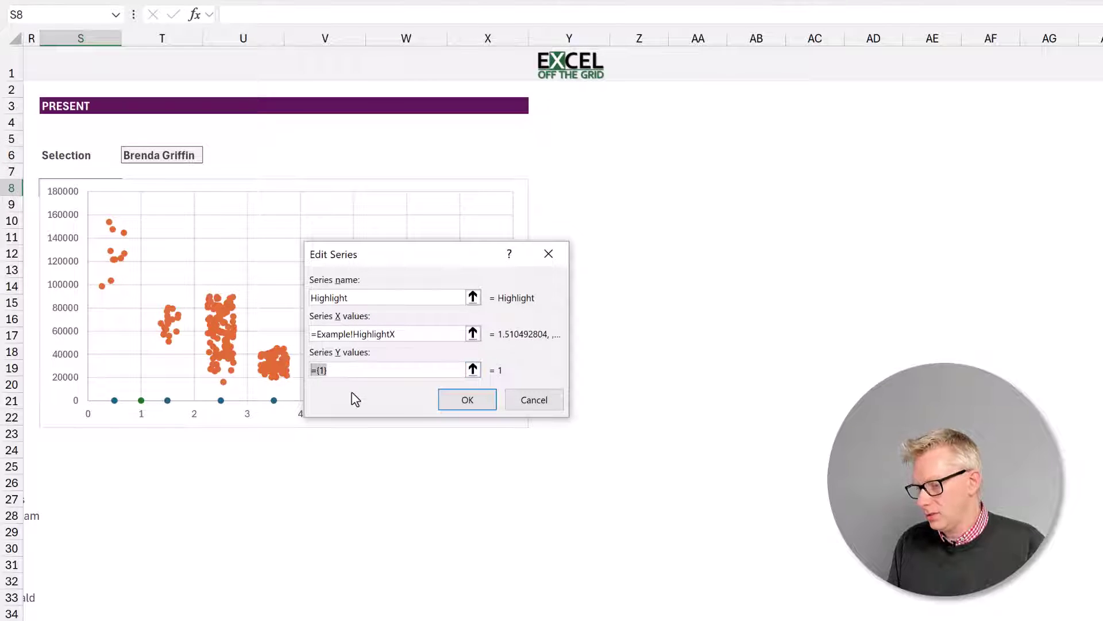
Use the named range =Example!HighlightY for the Highlight series' Y values, then accept the series and the chart's data source
click(393, 372)
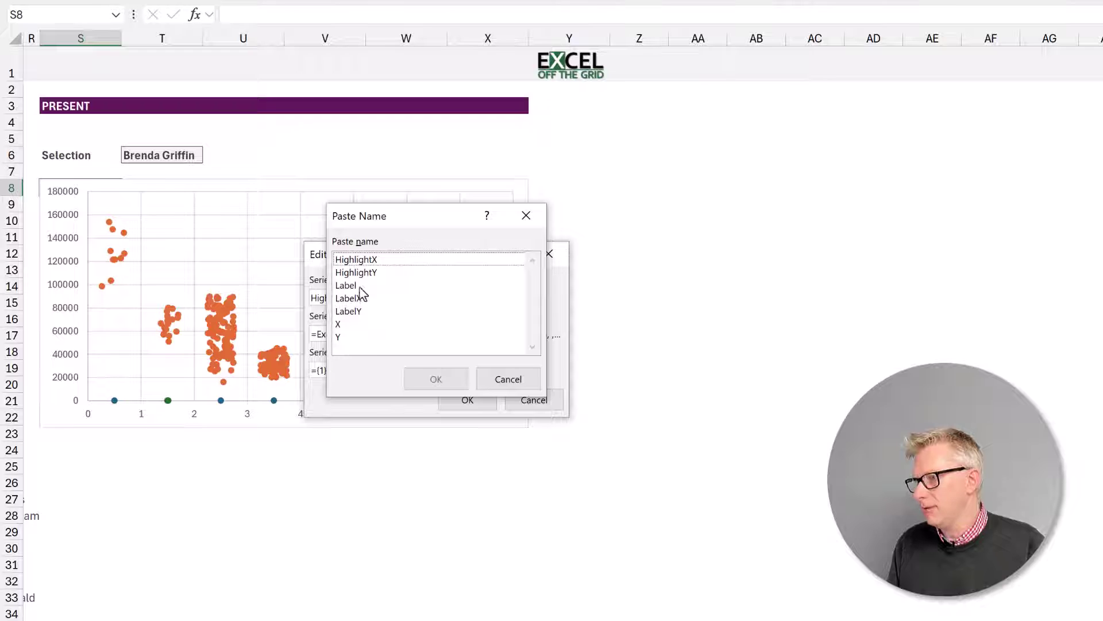
click(362, 274)
click(418, 382)
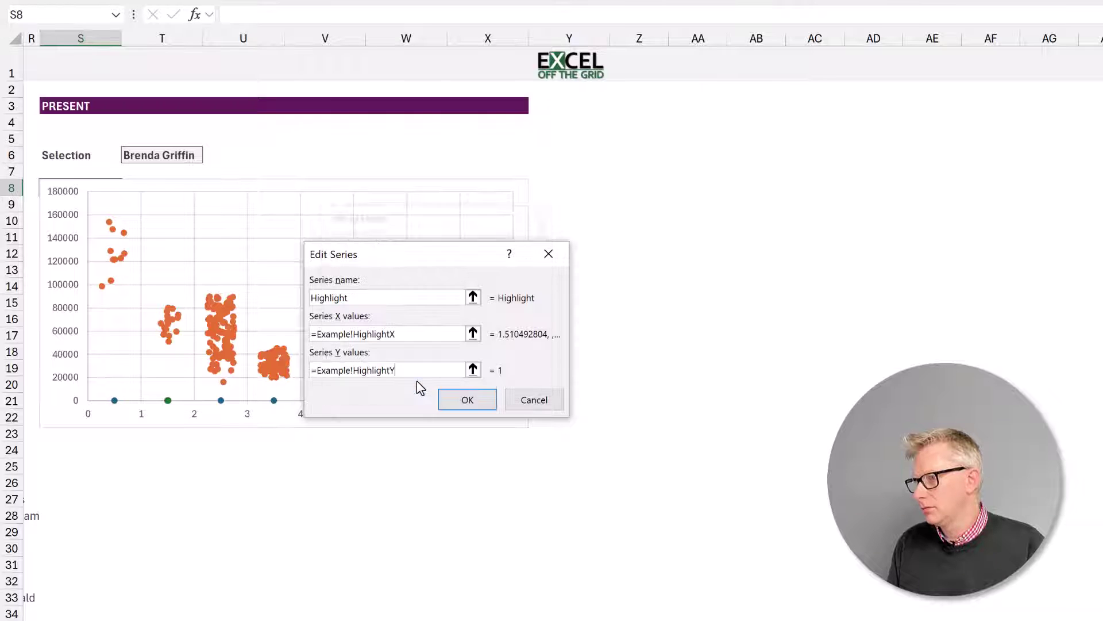
click(463, 404)
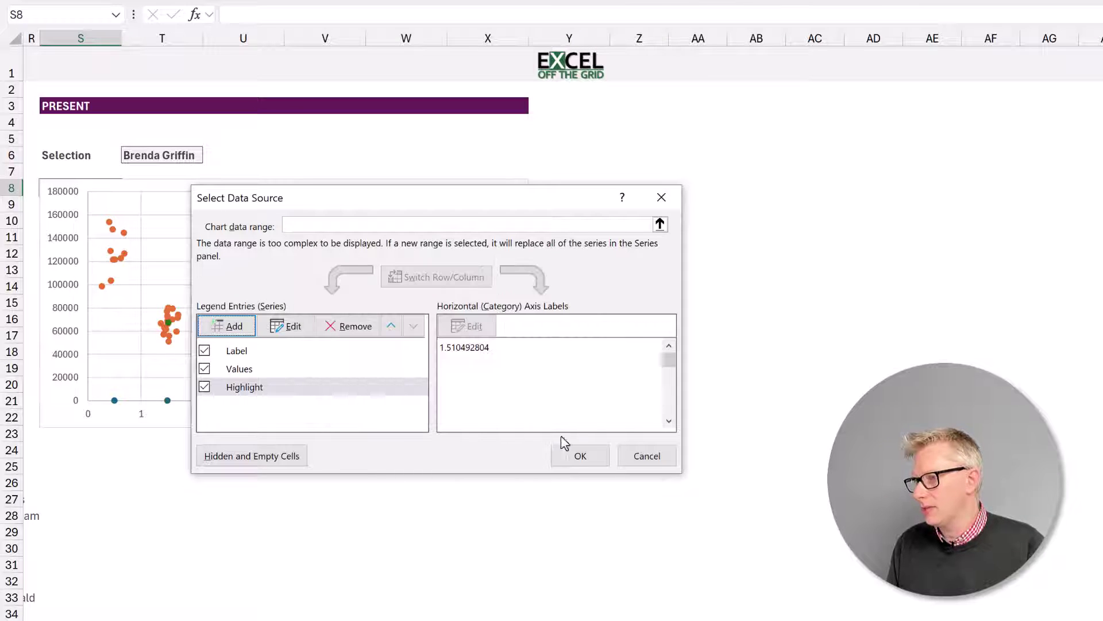
click(575, 455)
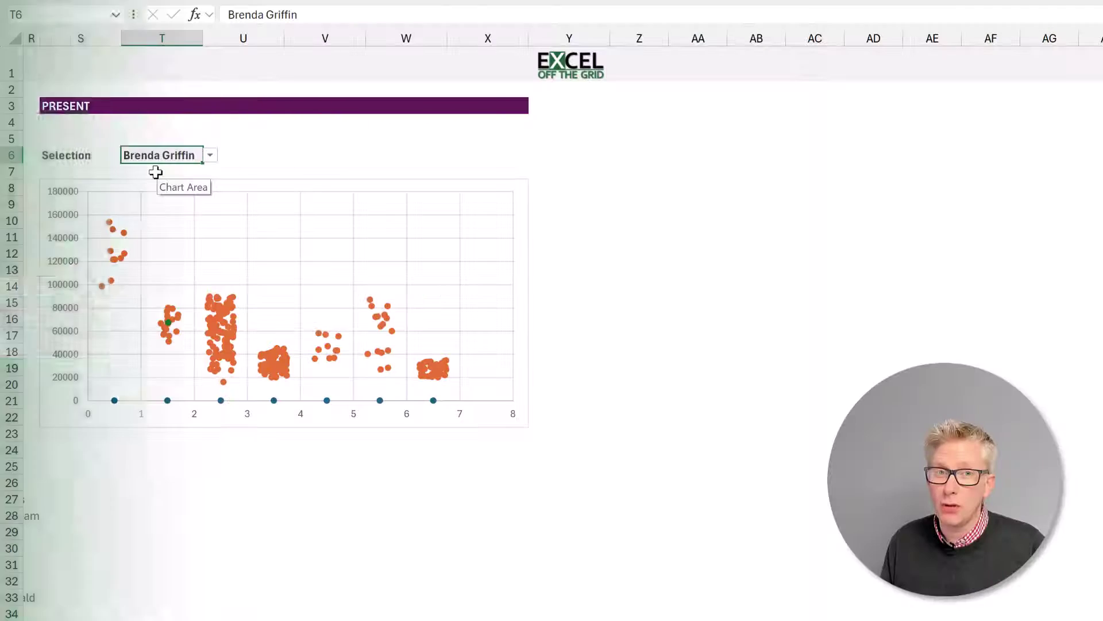
Format the Values series markers with a solid grey fill at 50% transparency and no border line
click(112, 224)
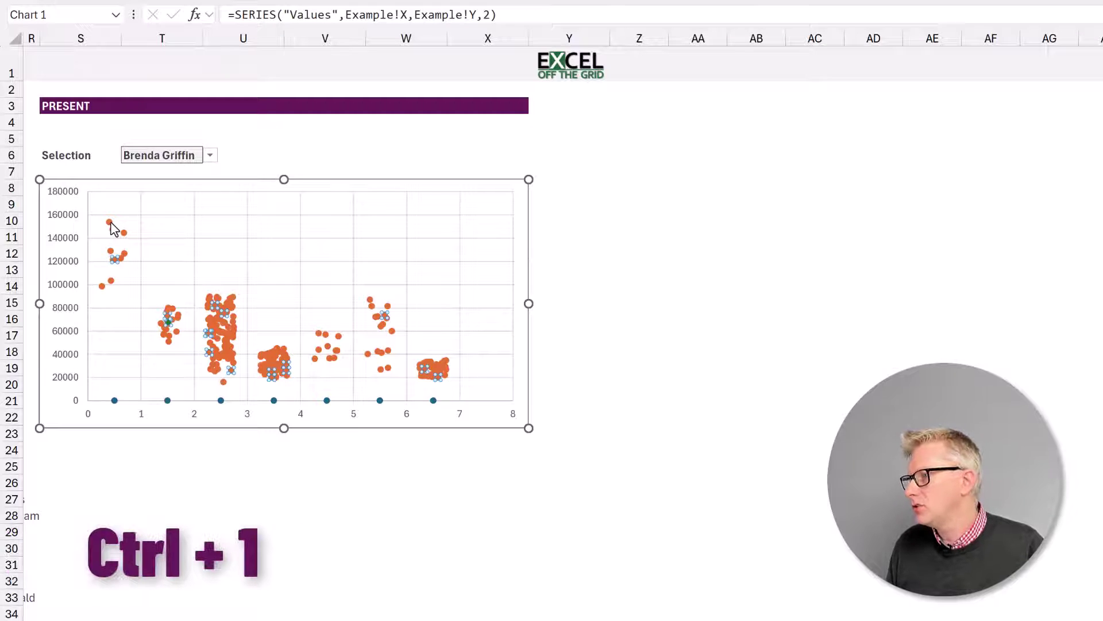
key(ctrl+1)
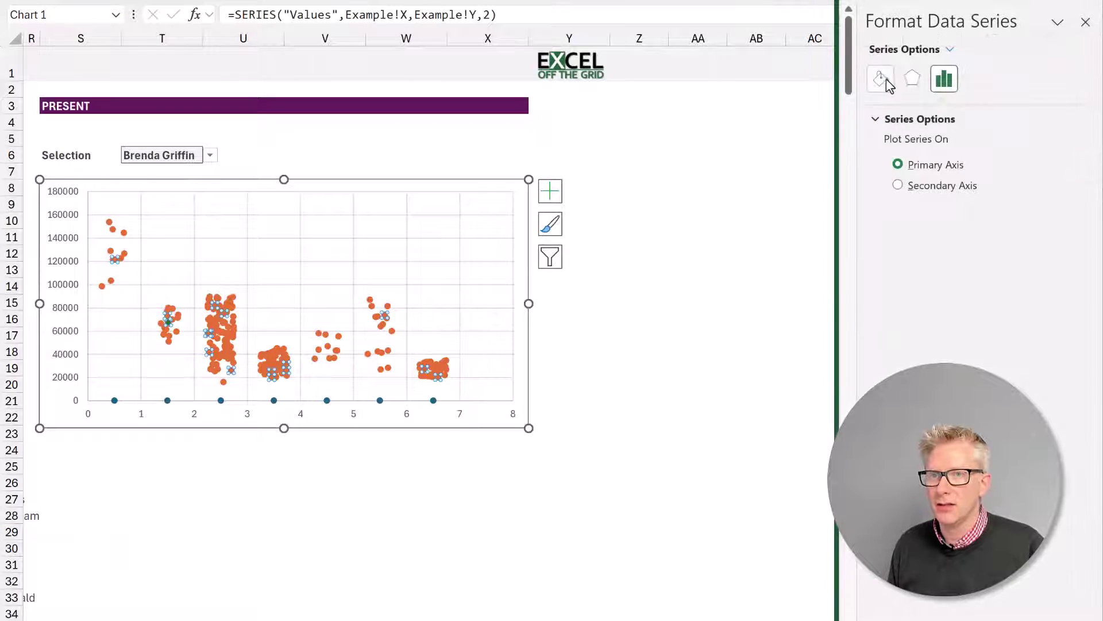
click(882, 80)
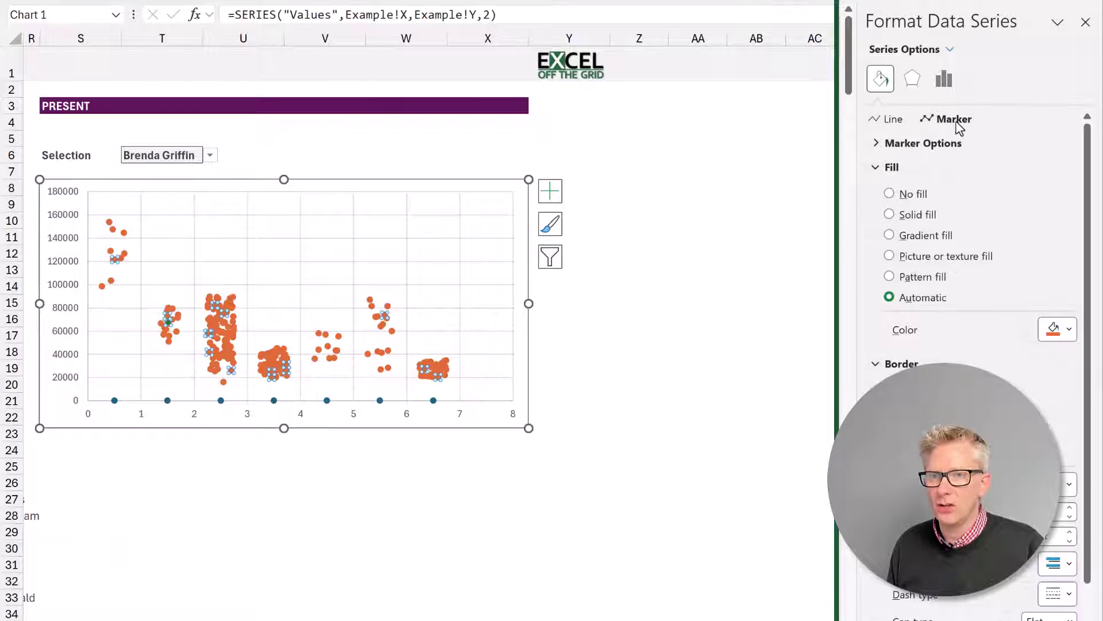
click(918, 215)
scroll(1072, 331, down, 3)
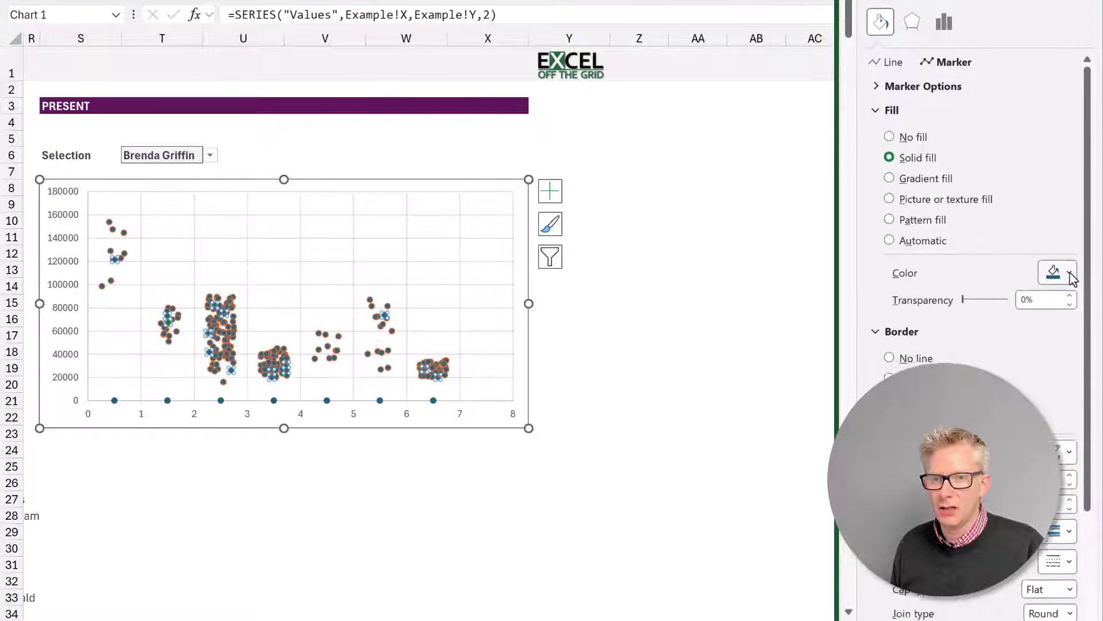
click(1071, 232)
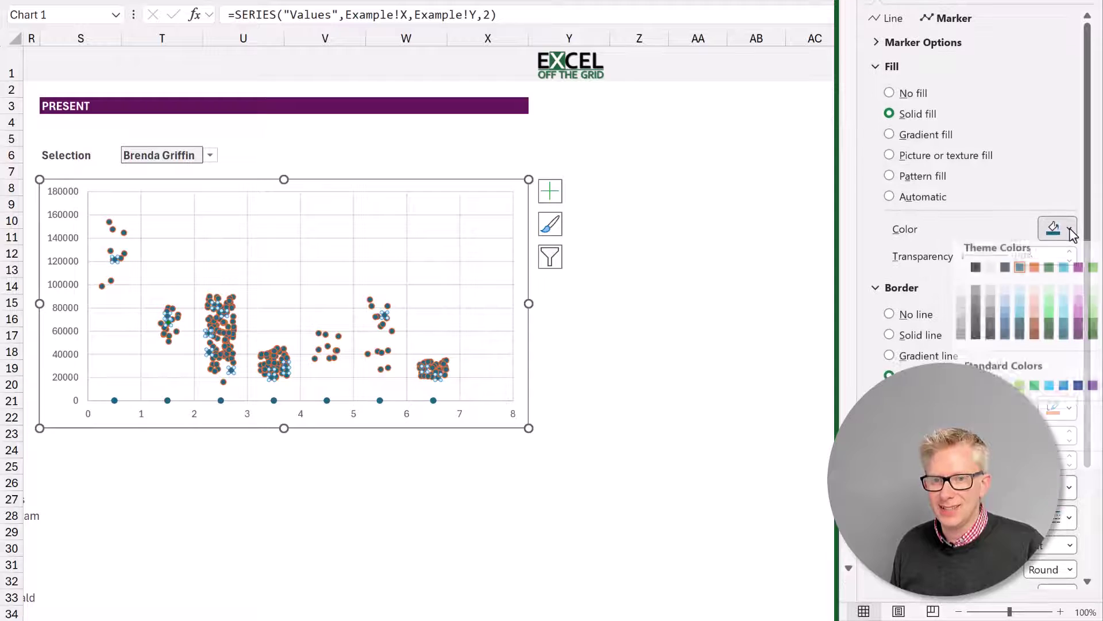
click(975, 297)
click(1021, 257)
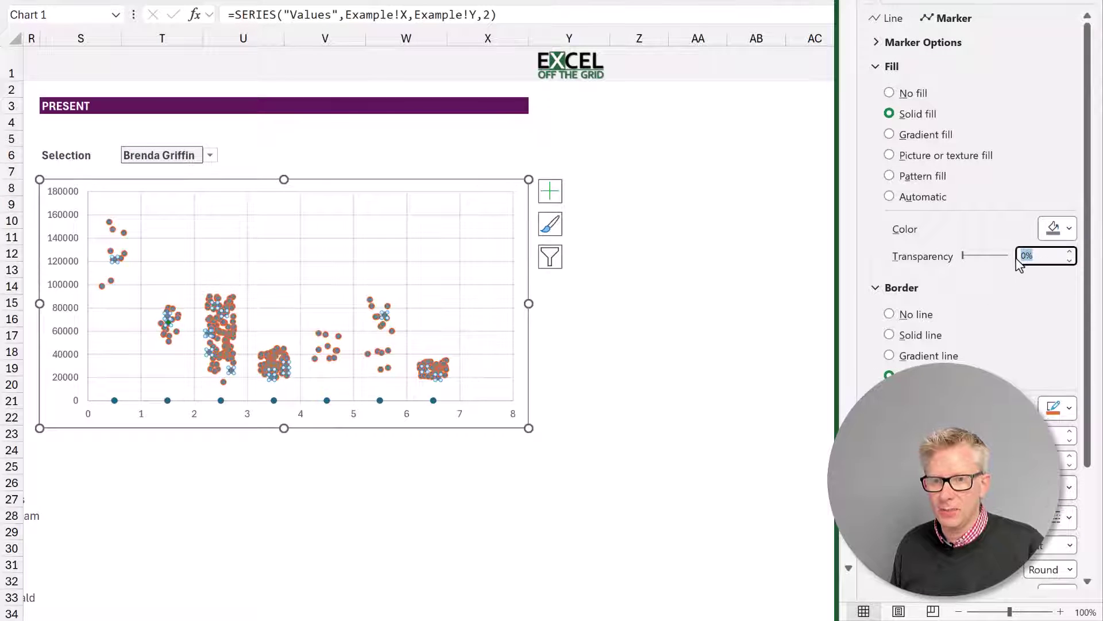
text(50)
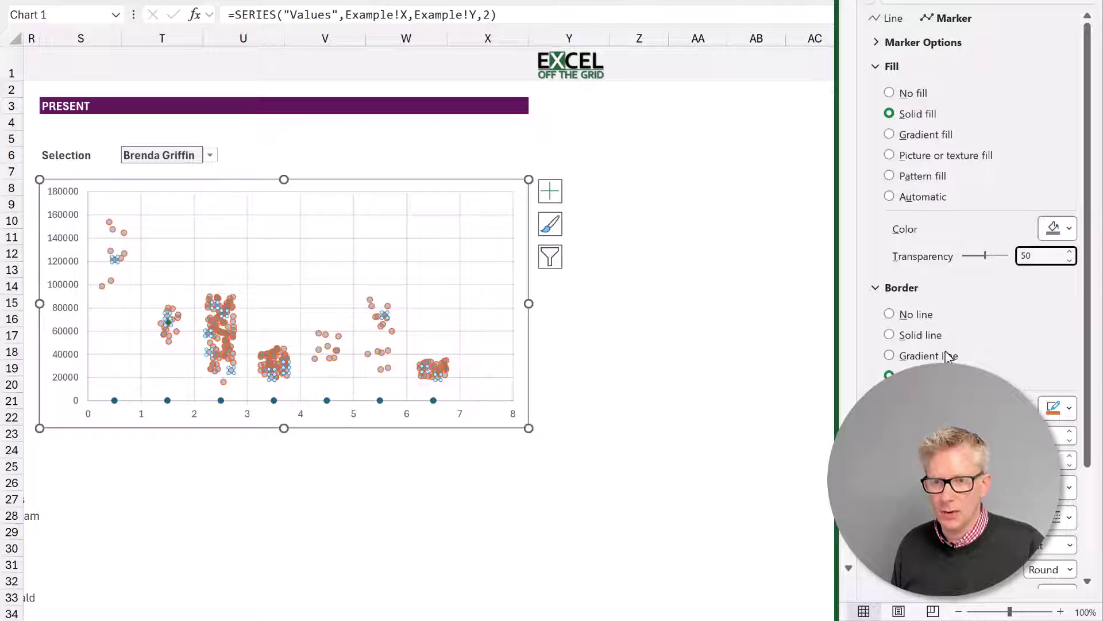
click(926, 317)
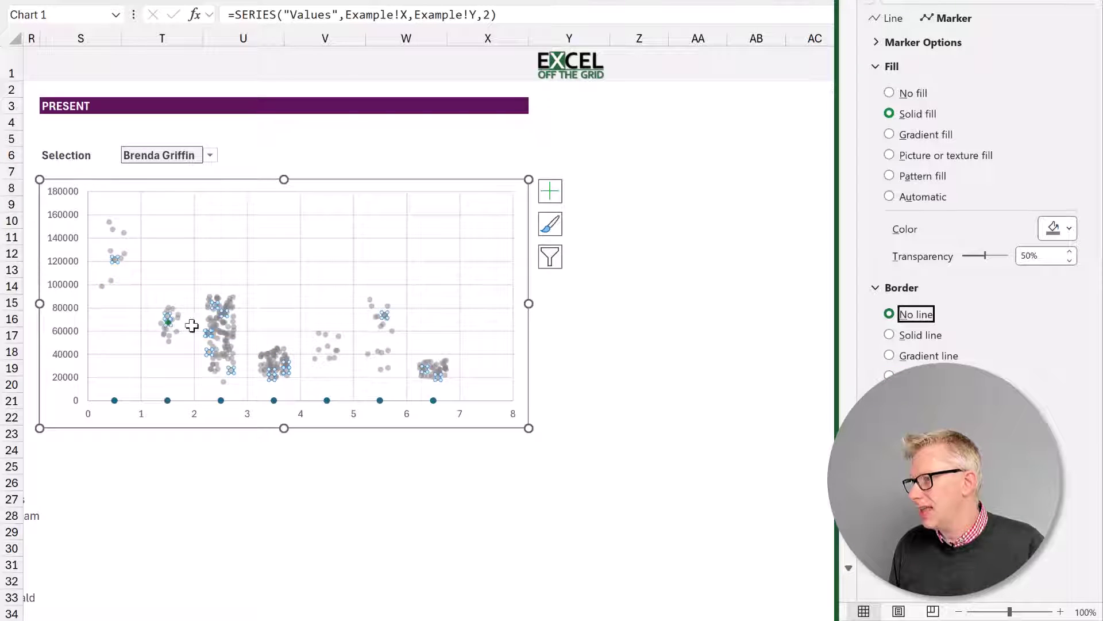
Format the Highlight series marker with a solid dark green fill and no border line
click(179, 329)
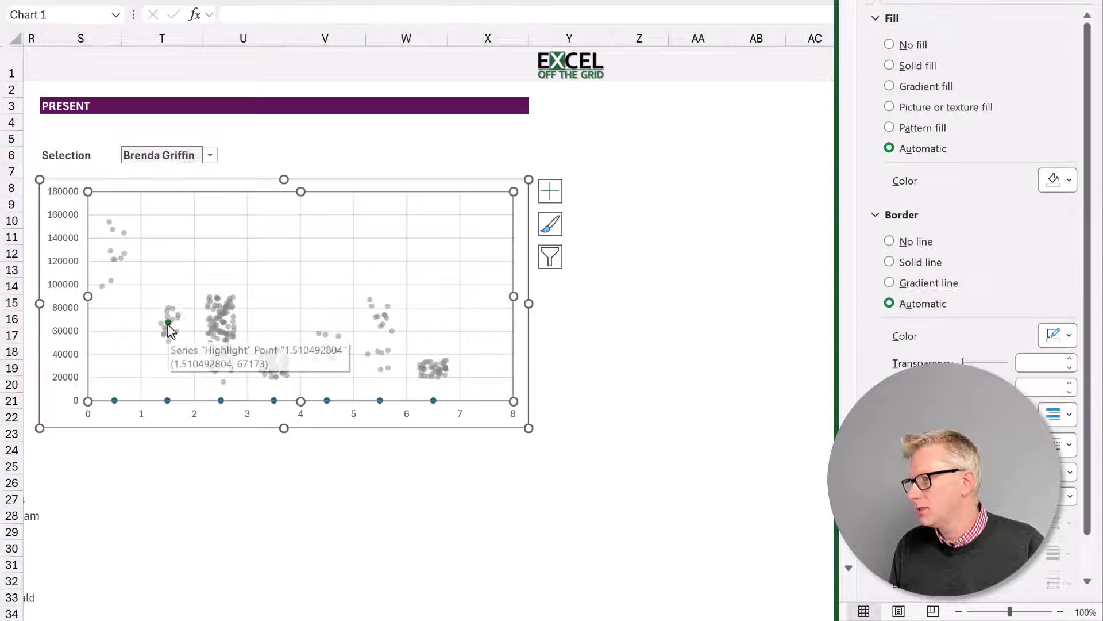
click(170, 328)
click(169, 324)
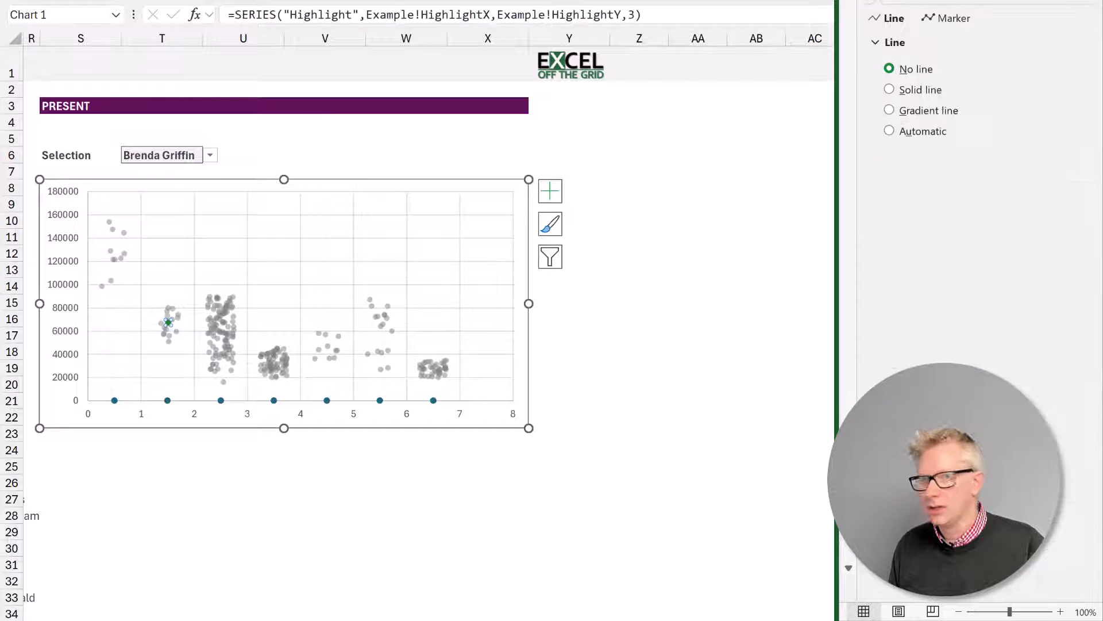
click(962, 22)
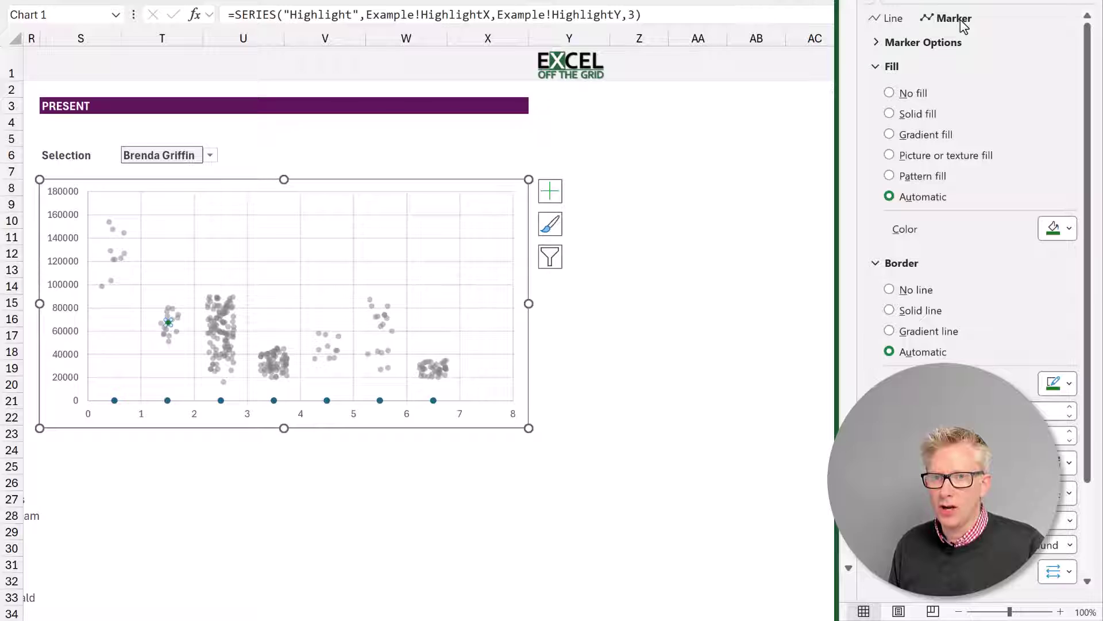
click(1070, 230)
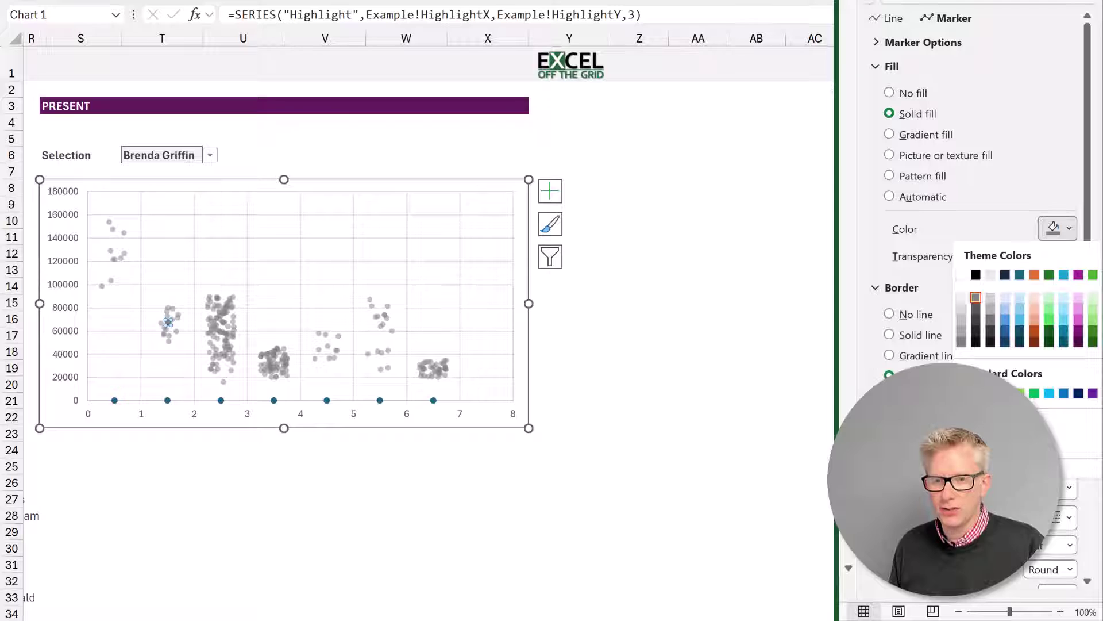
click(1049, 335)
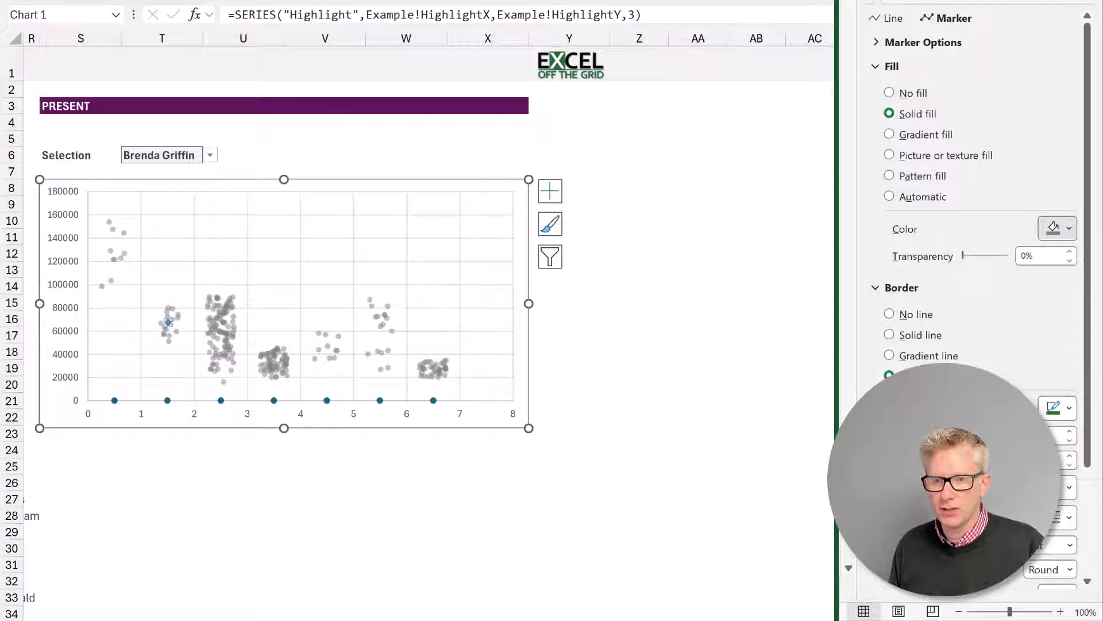
click(917, 315)
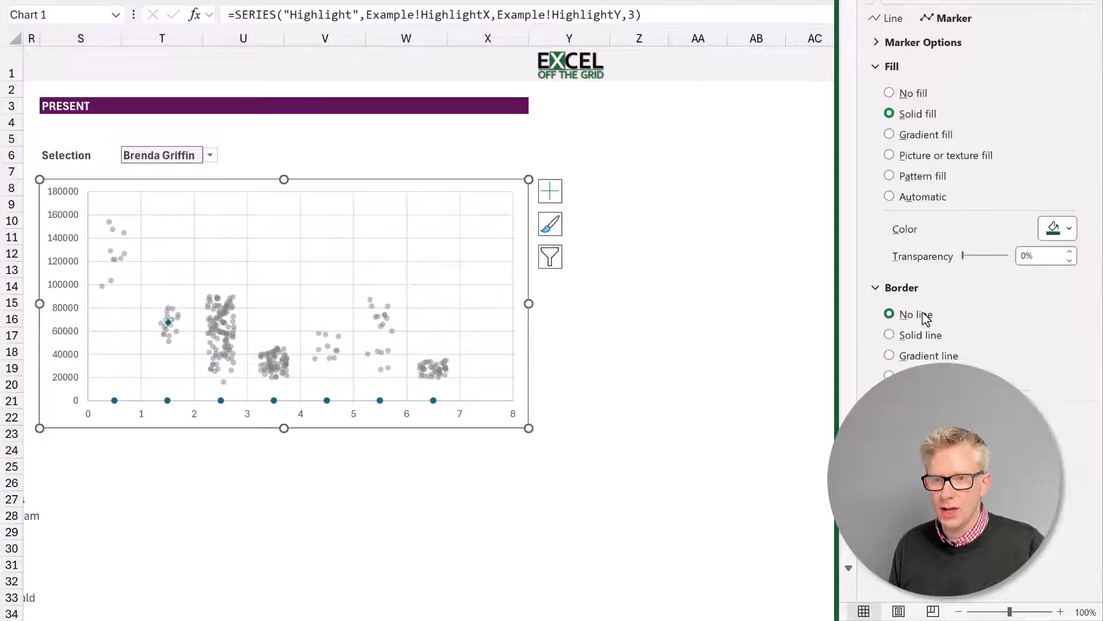
Switch the Highlight series to a built-in circle marker and increase the marker size
click(883, 43)
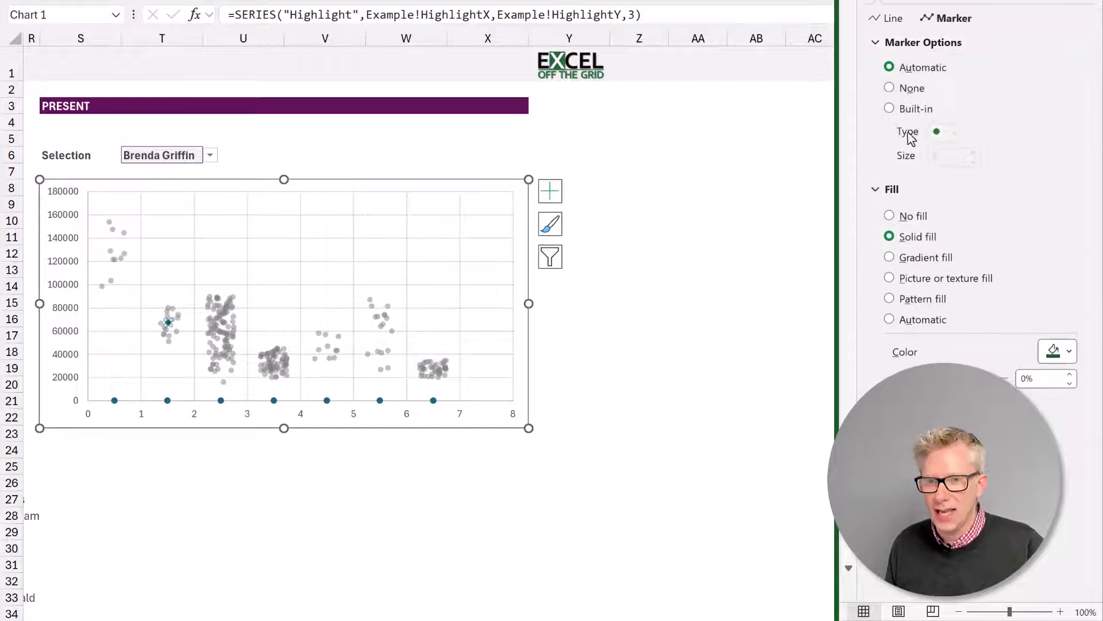
click(910, 112)
double_click(932, 159)
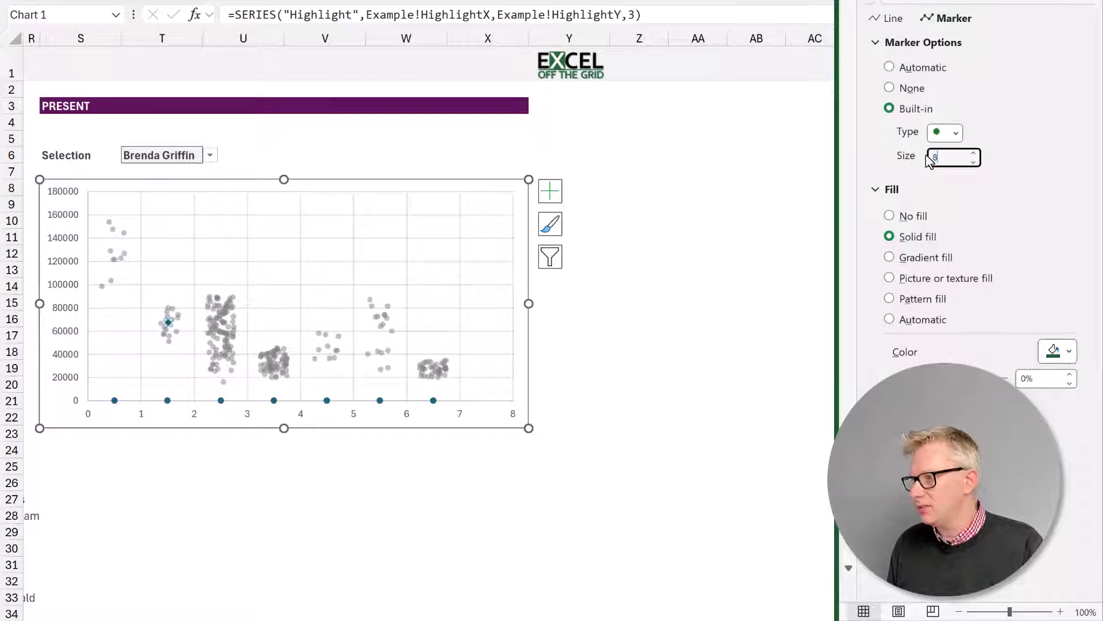
key(Return)
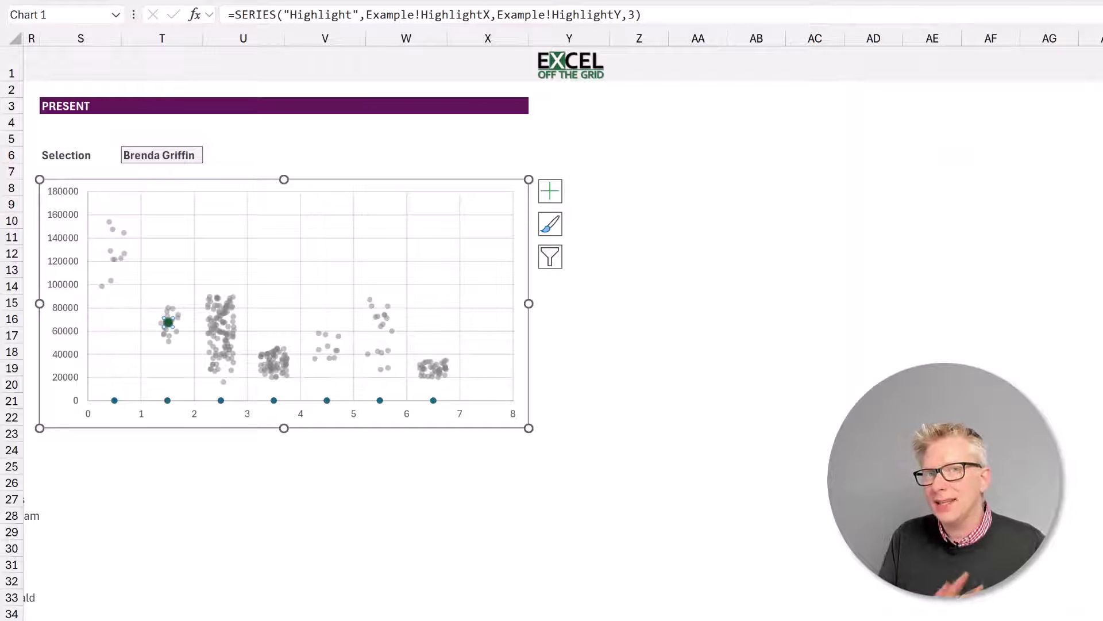
Add data labels positioned below the points of the Label series
click(116, 401)
click(553, 191)
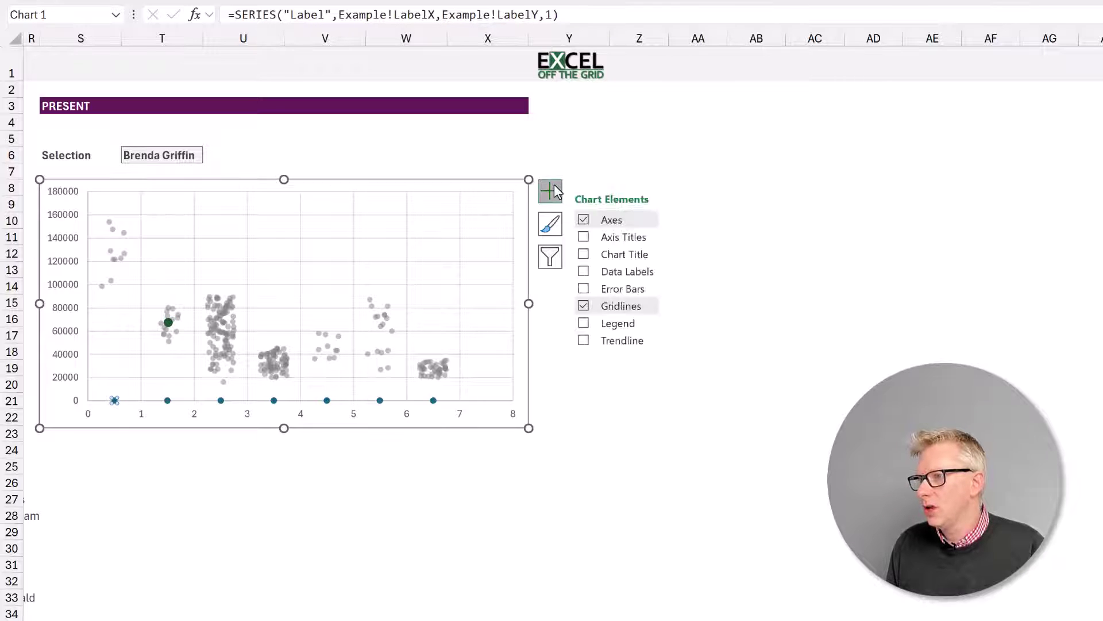
click(676, 272)
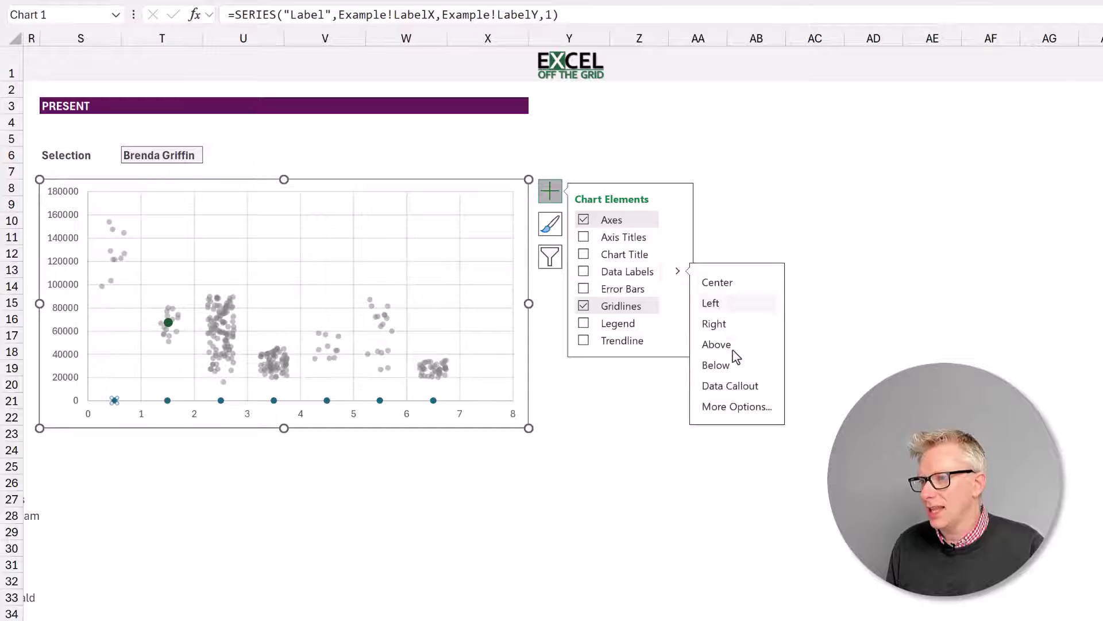
click(729, 368)
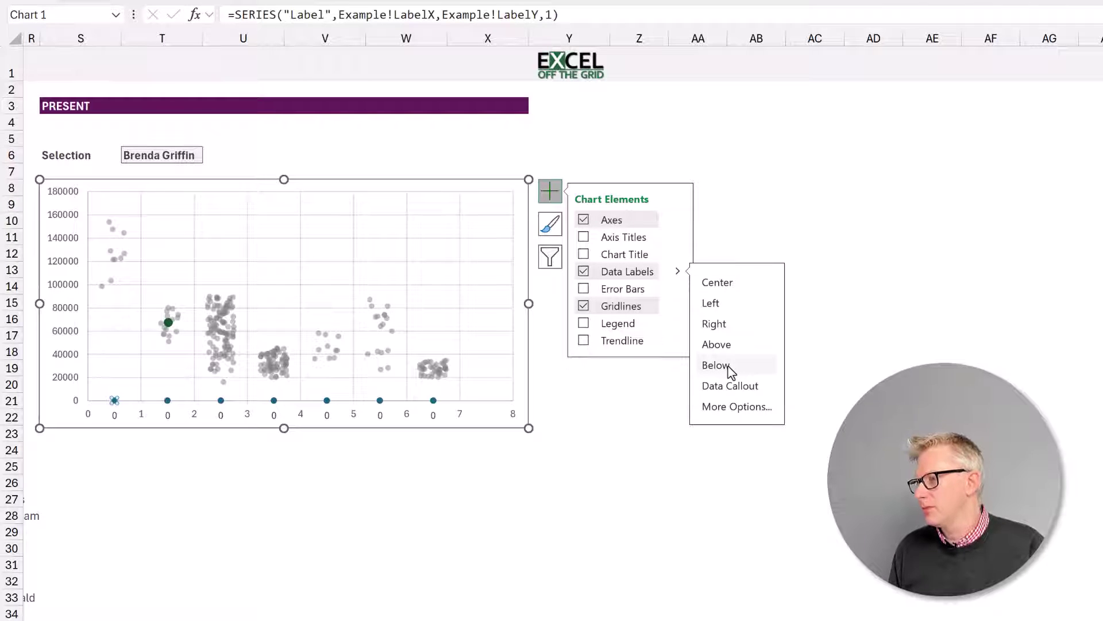
Make the Label series' data labels show cell values from the named range =Example!Label instead of the Y values
click(114, 415)
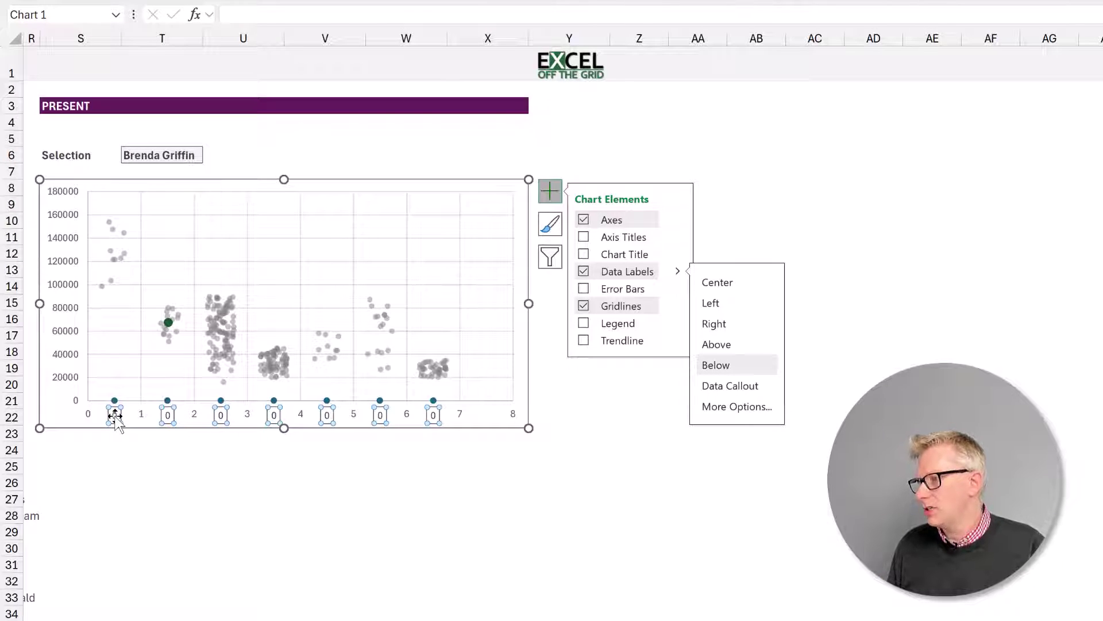
key(ctrl+1)
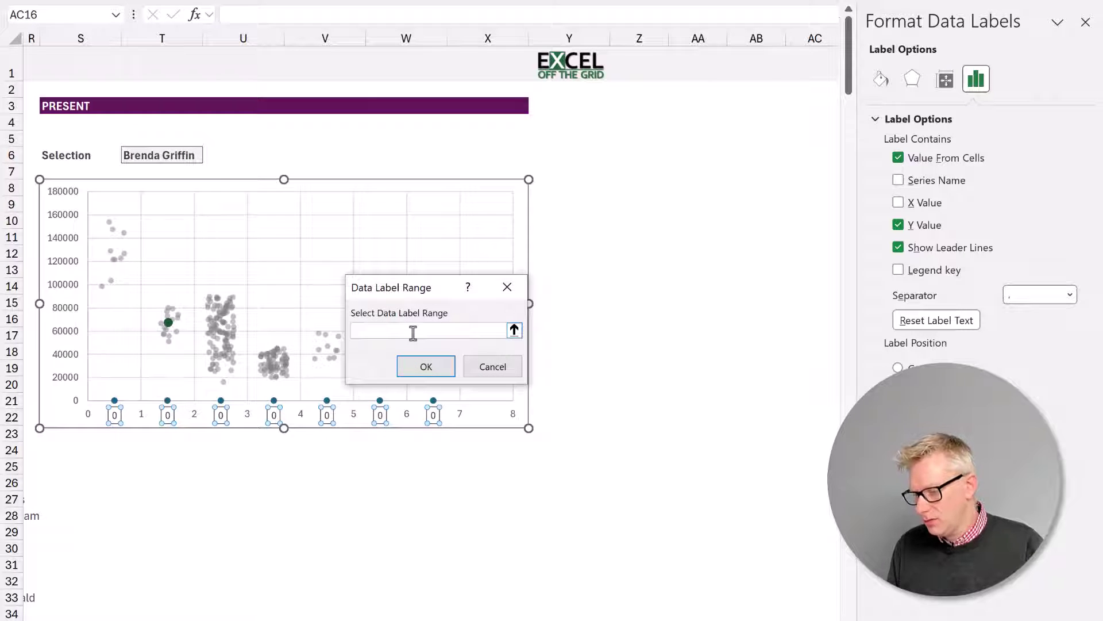
key(F3)
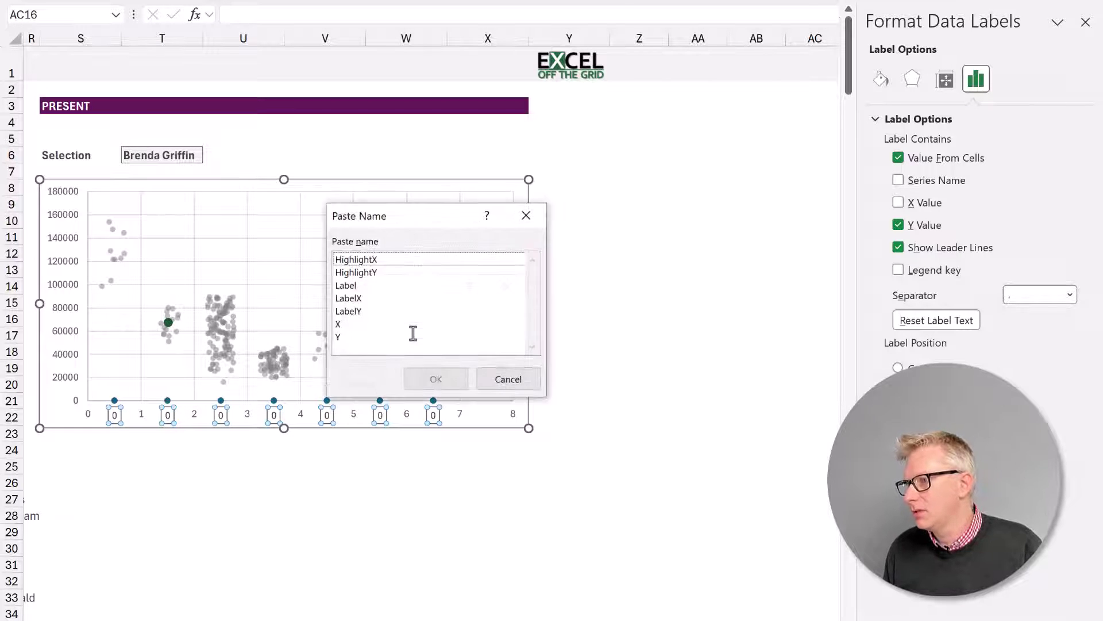
click(346, 285)
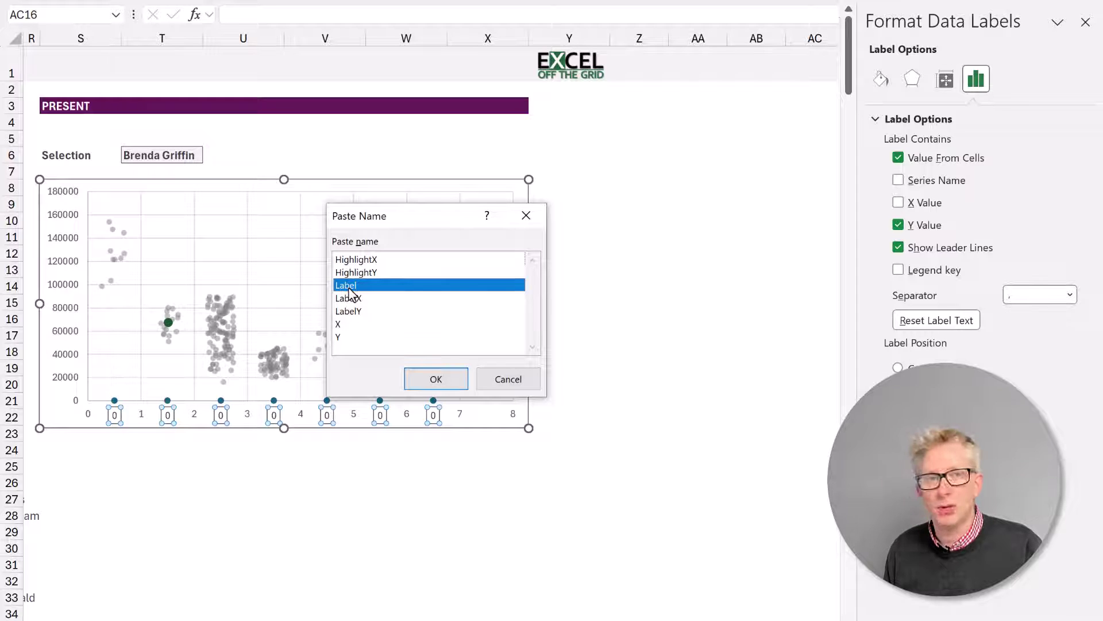
click(424, 381)
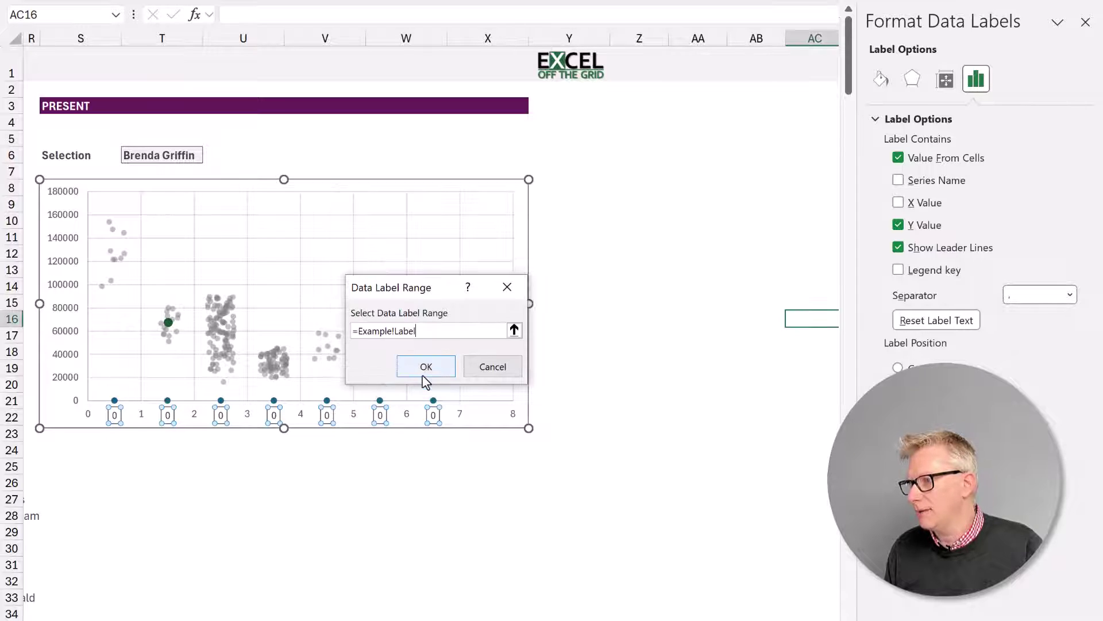
click(431, 371)
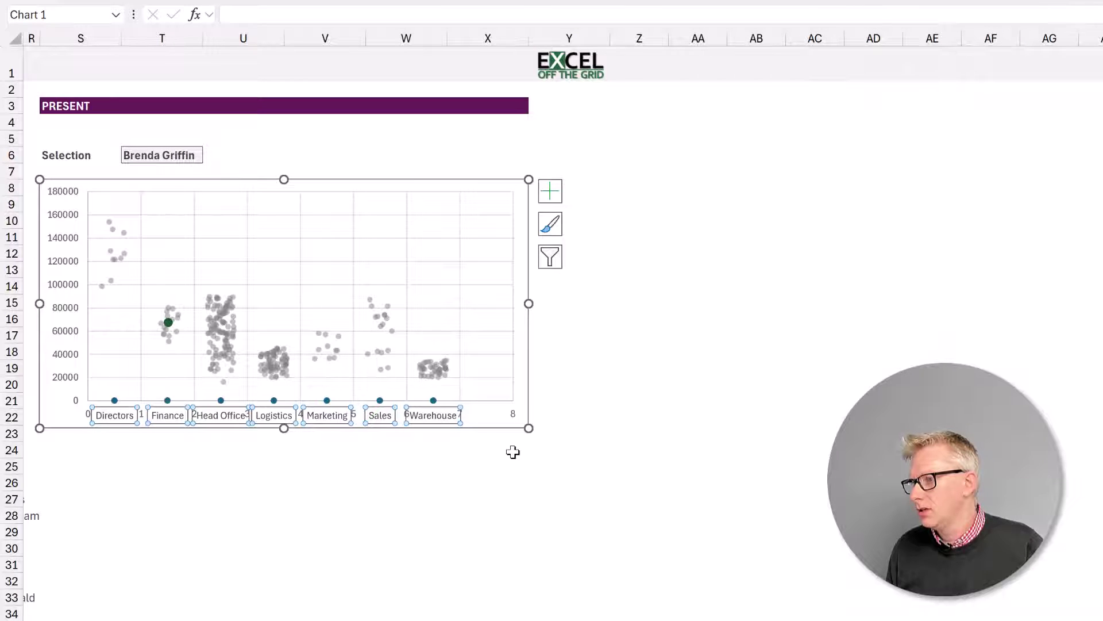
click(512, 452)
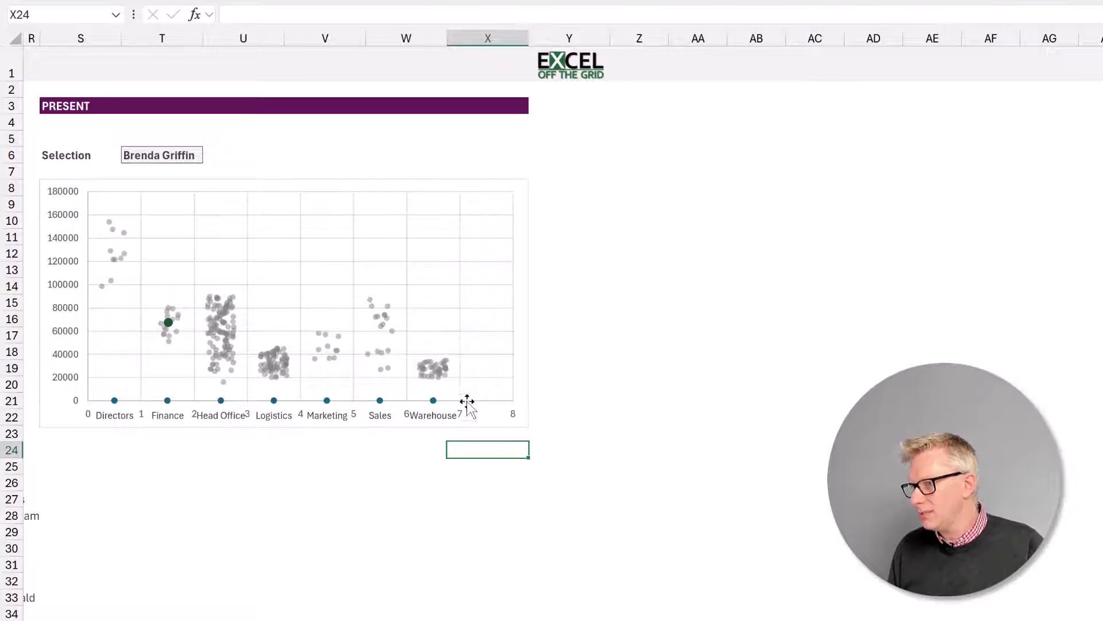
Hide the markers of the Label series so only its department labels remain along the chart's baseline
click(115, 402)
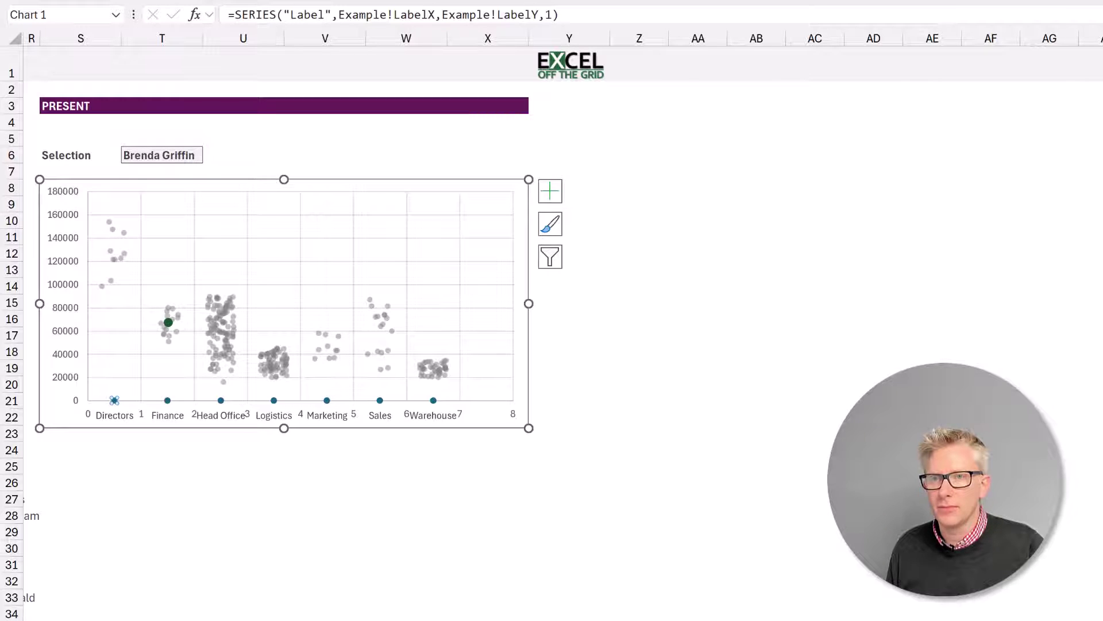
key(ctrl+1)
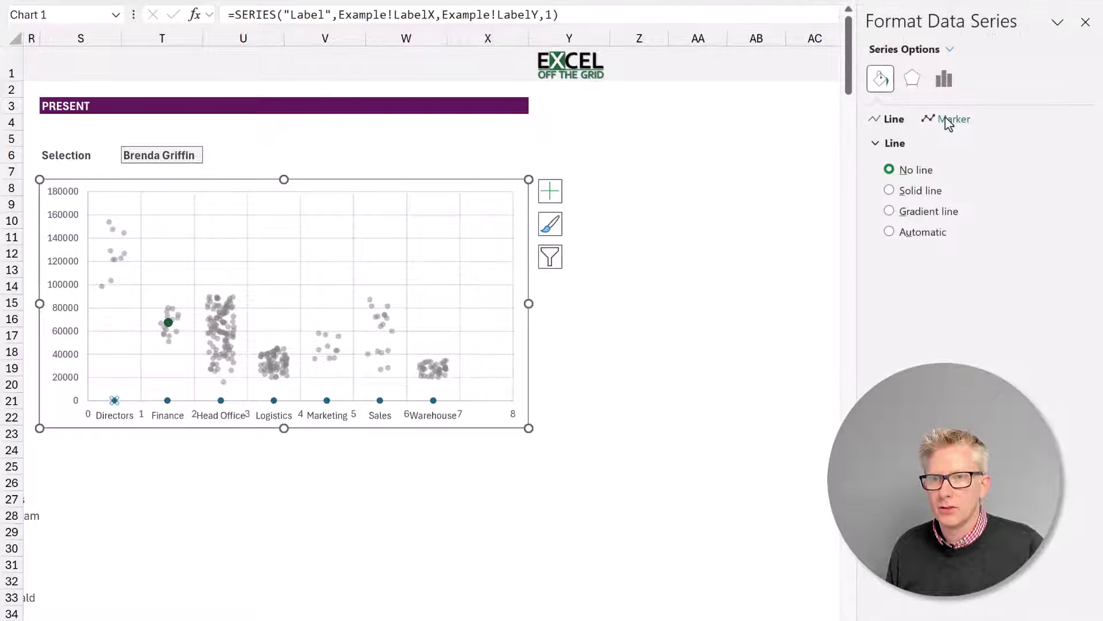
click(949, 120)
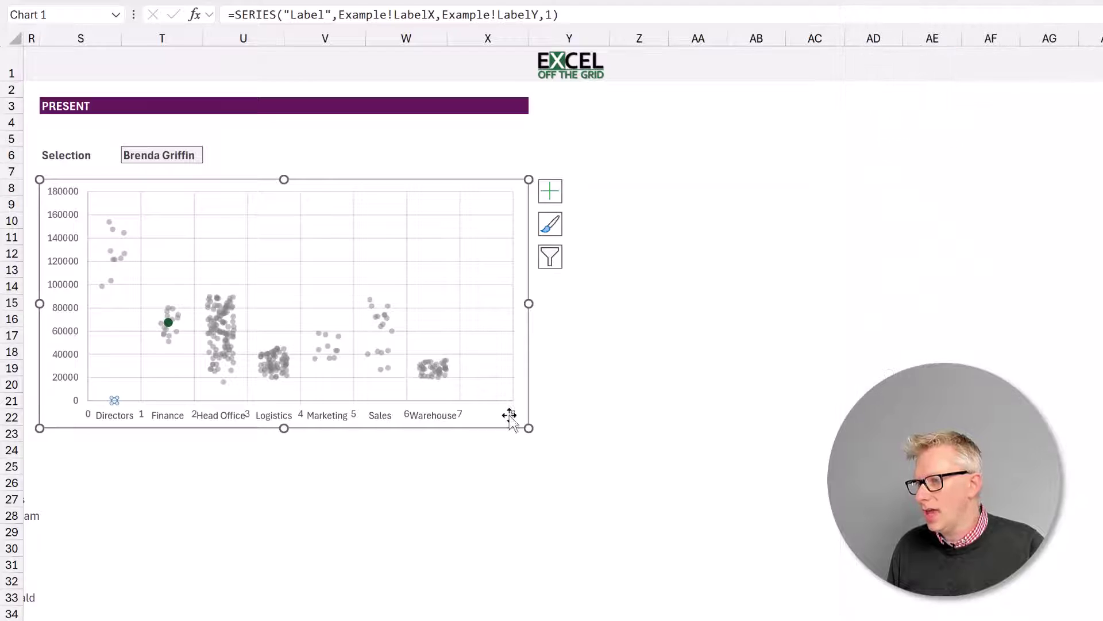
Delete the chart's horizontal axis and shorten the plot area from below to leave room for the department labels
click(510, 415)
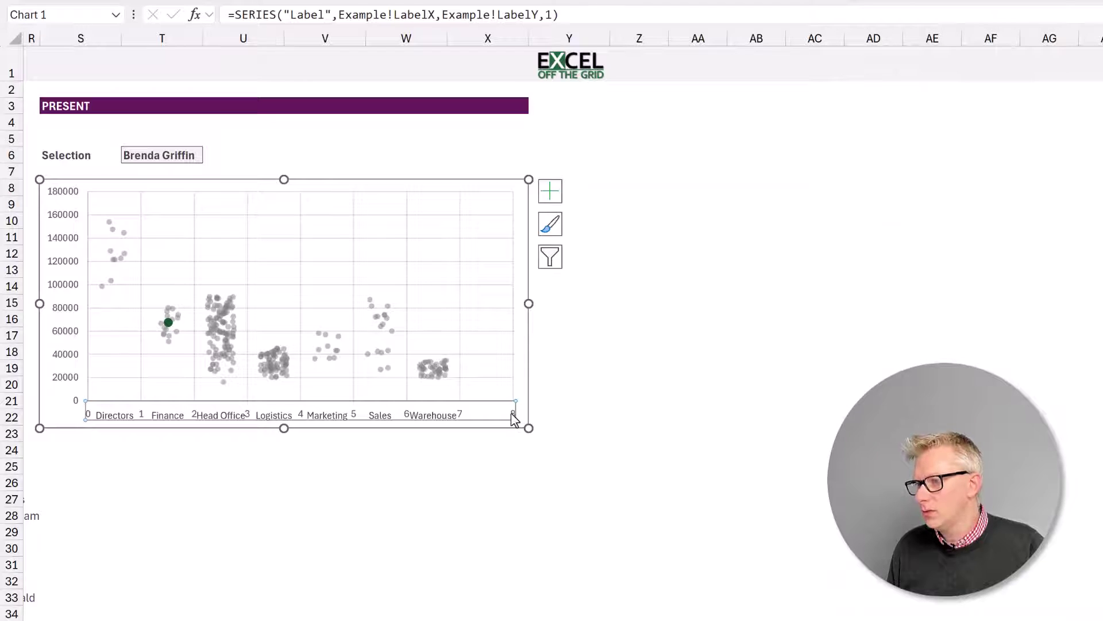
key(Escape)
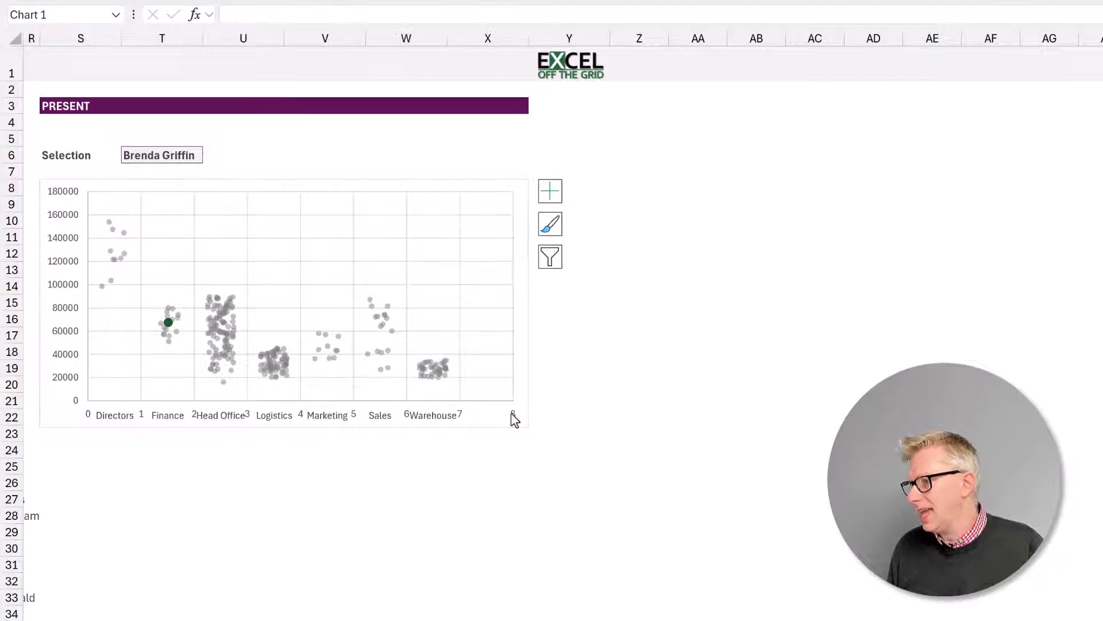
click(512, 402)
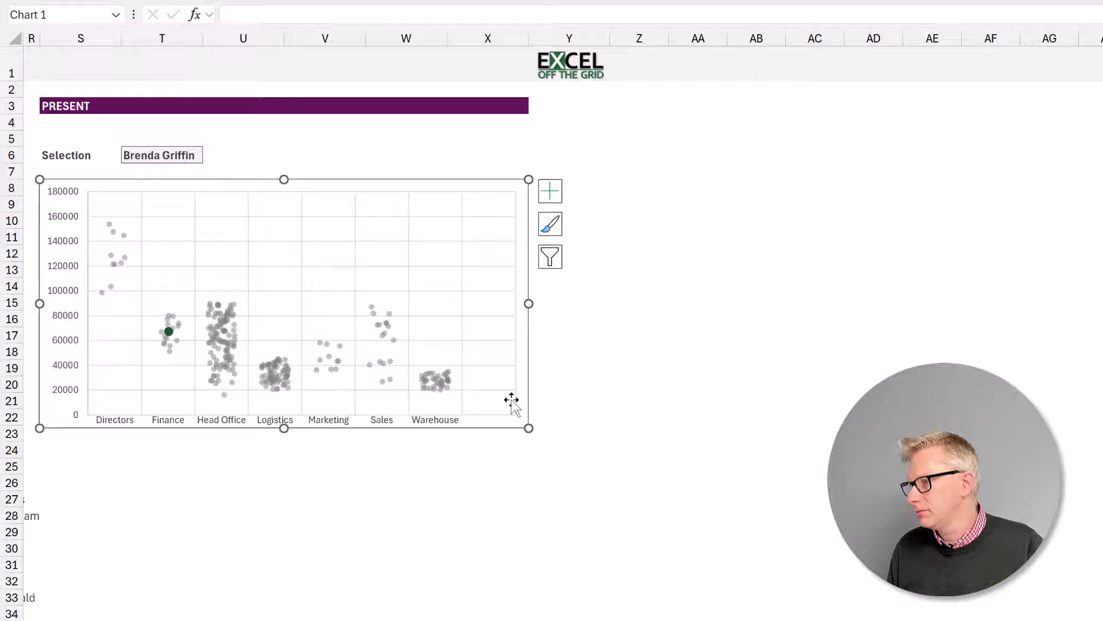
double_click(336, 397)
click(302, 411)
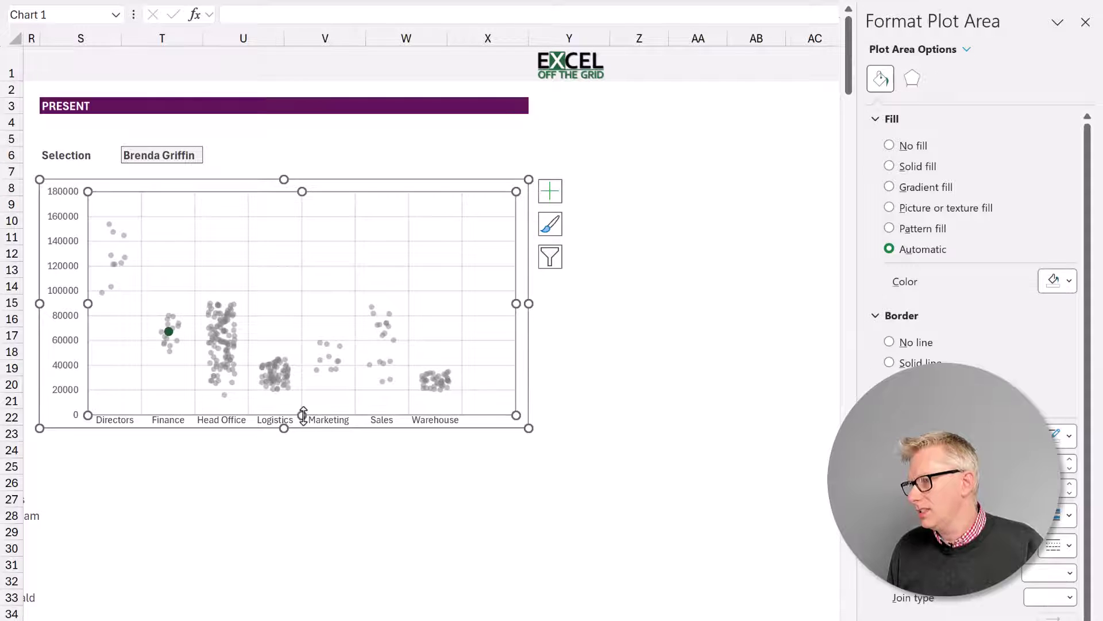
drag(305, 400, 303, 400)
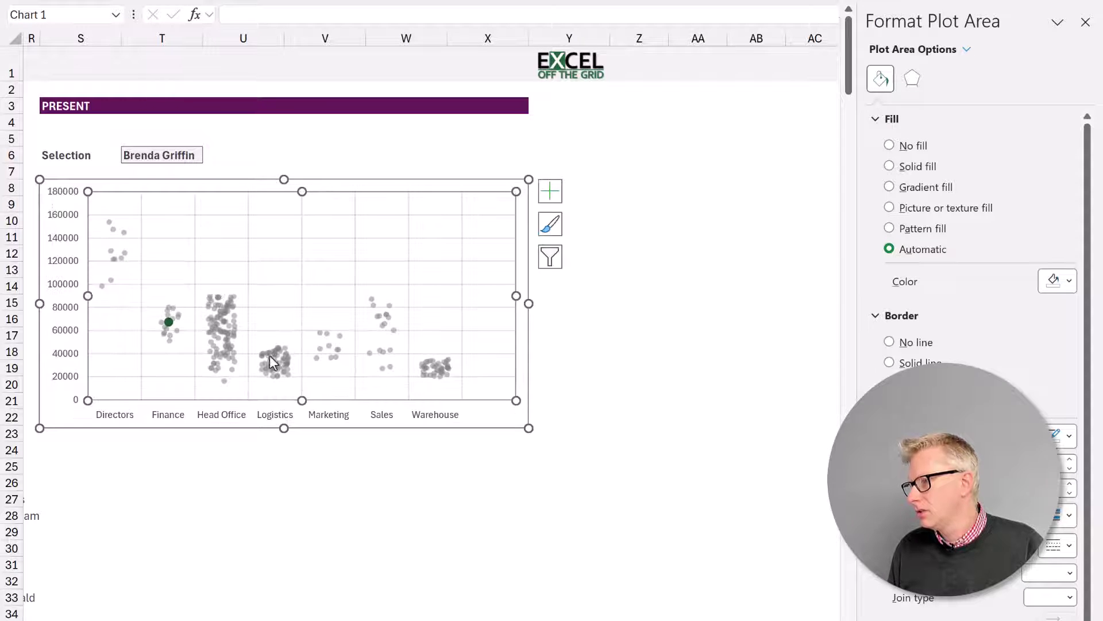
Format the vertical axis values as Number with a thousands separator and 0 decimal places
click(75, 264)
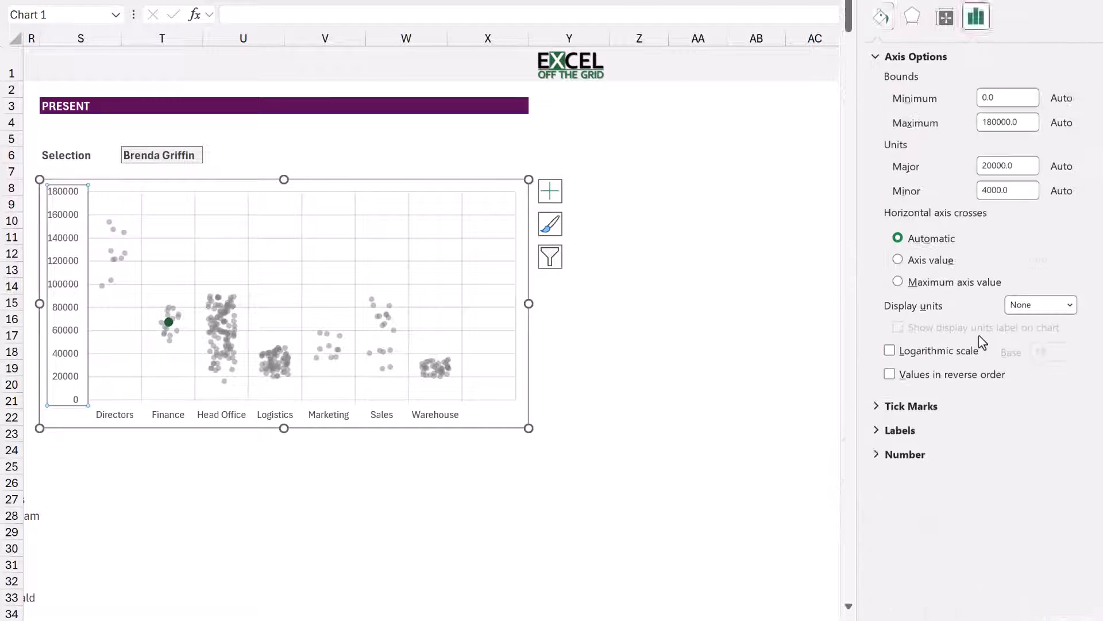
scroll(978, 335, down, 1)
click(897, 418)
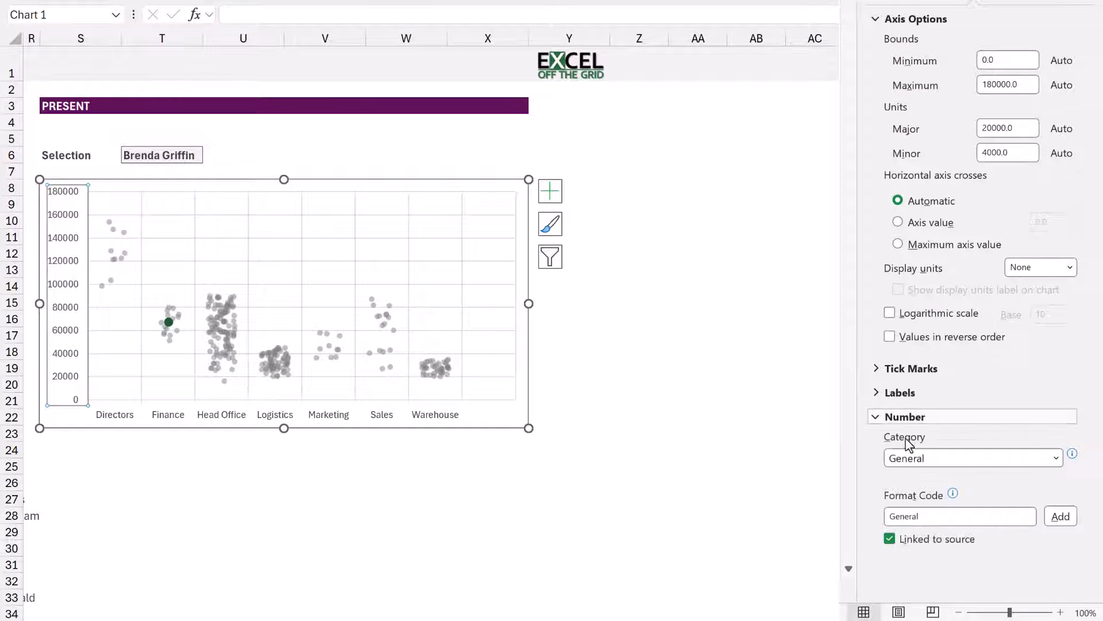
click(1056, 458)
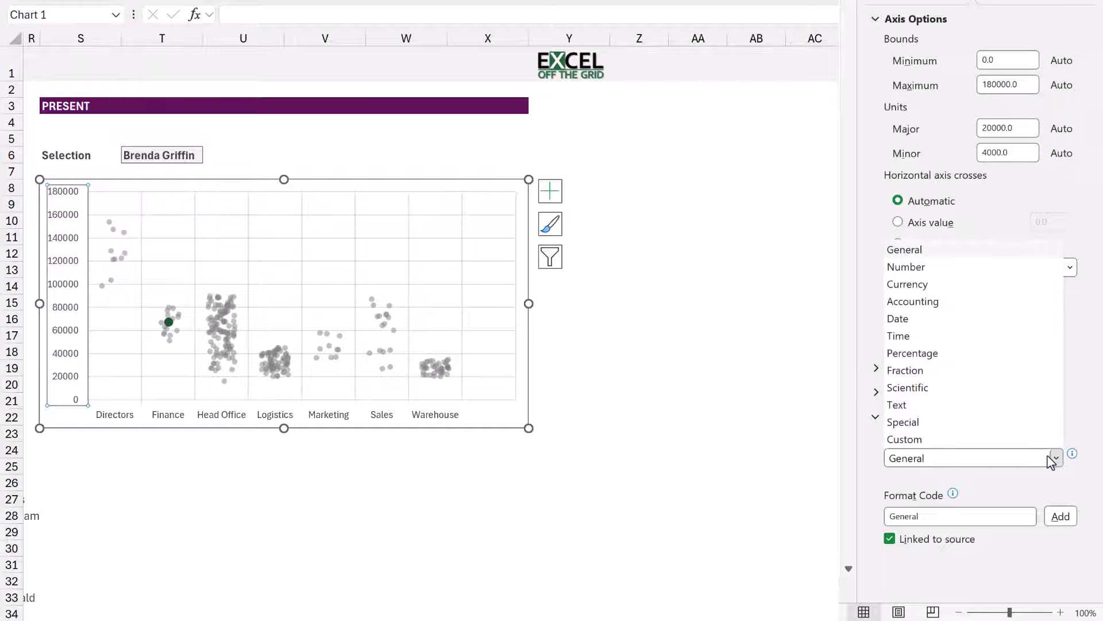
click(929, 268)
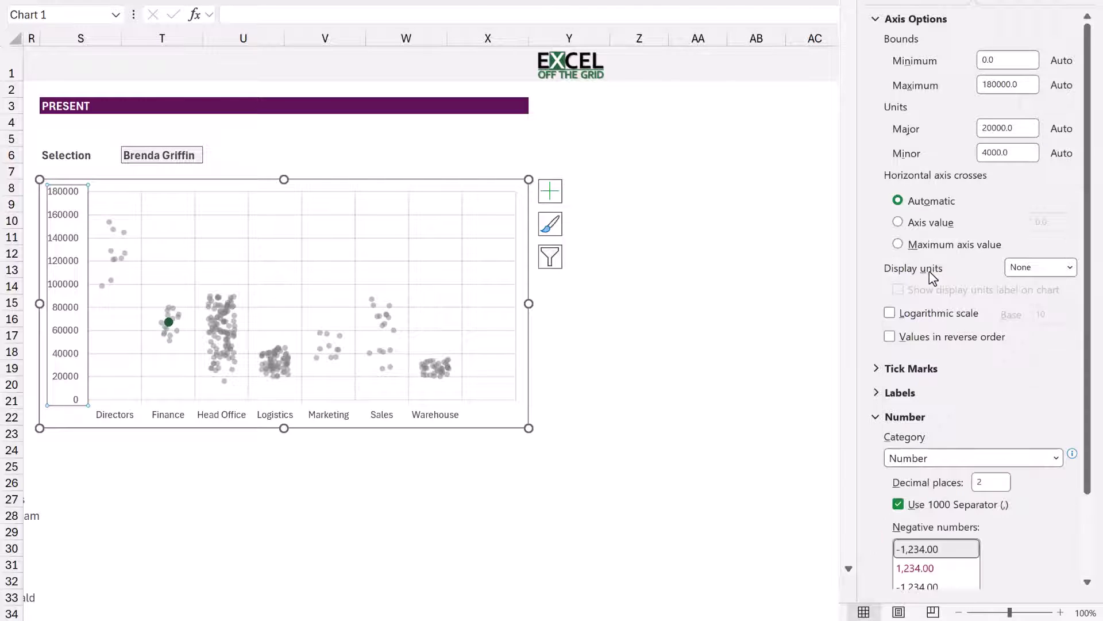
click(986, 482)
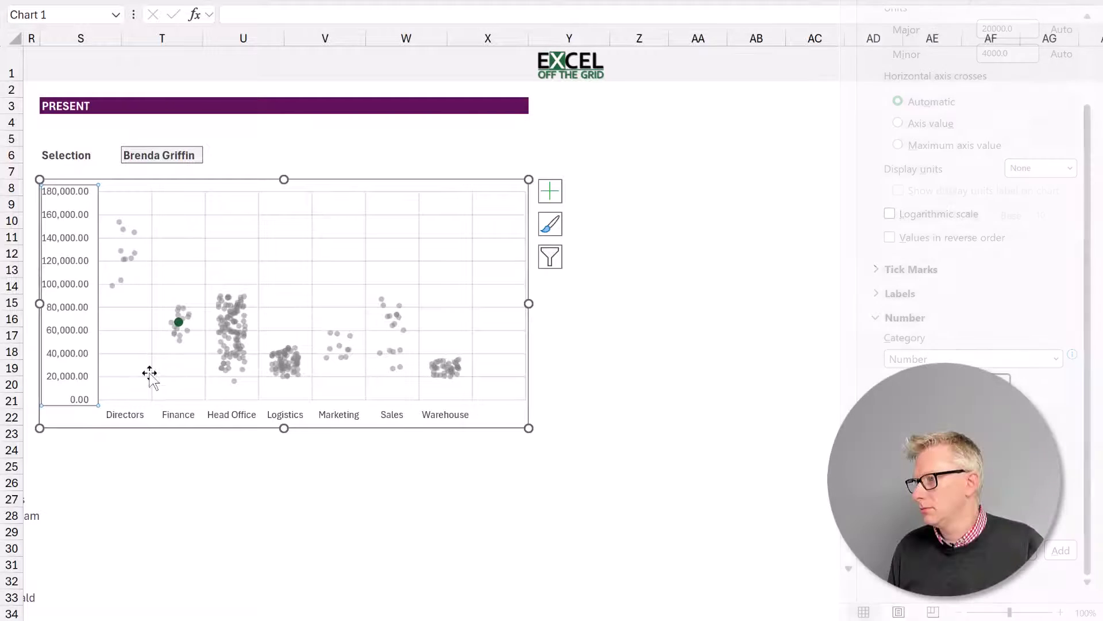
click(146, 451)
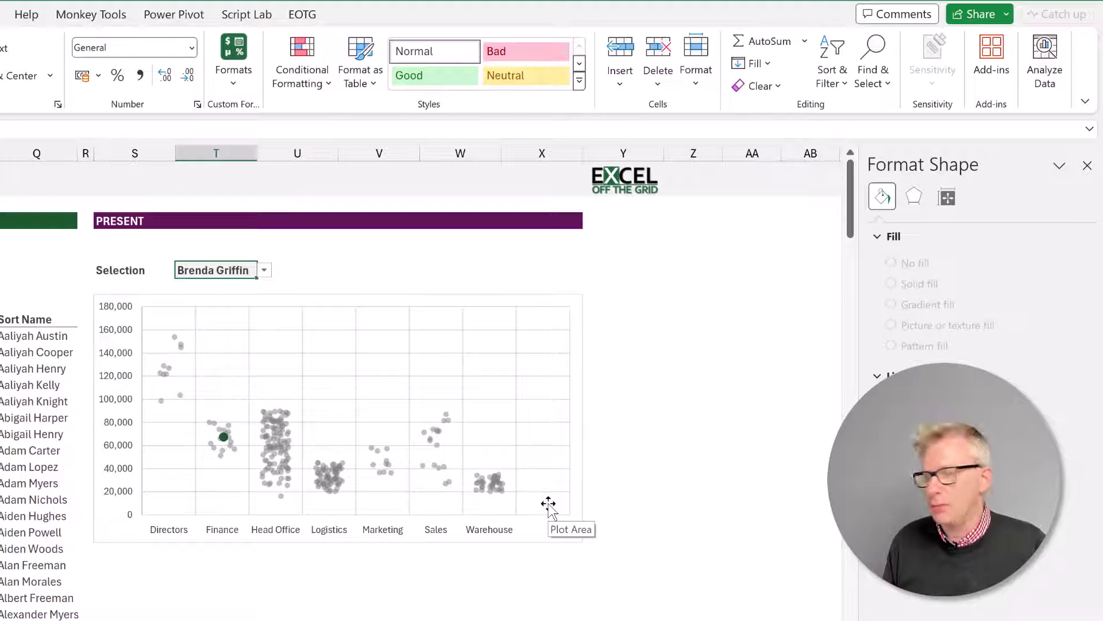
Enter =COUNTA(F10#) in the Axis Count cell K6 to count the departments
key(Escape)
click(194, 268)
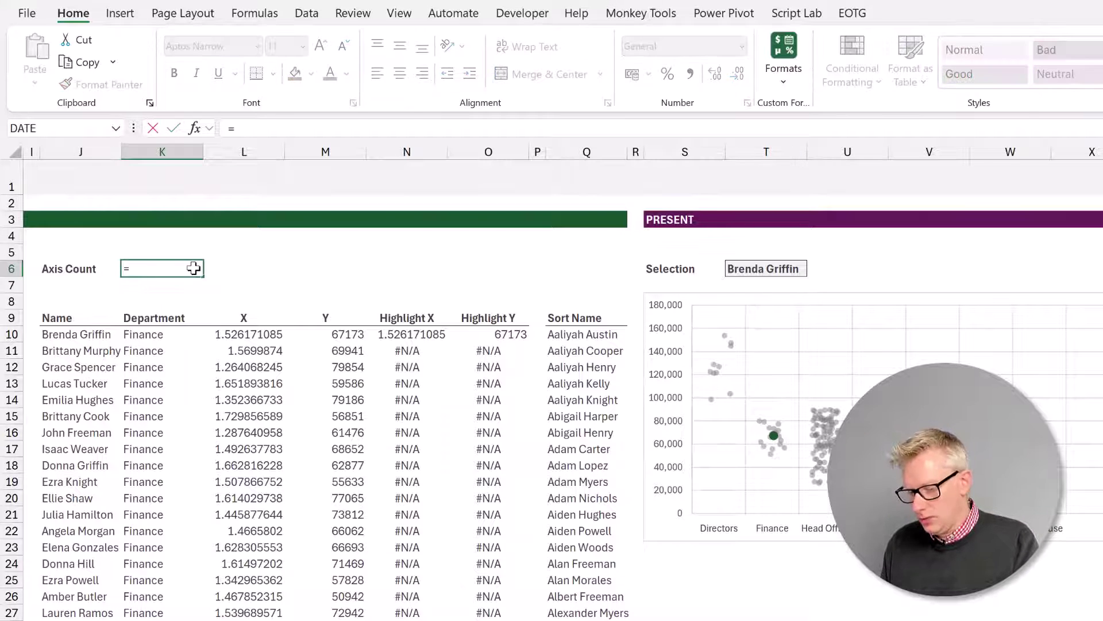
text(=COUNTA)
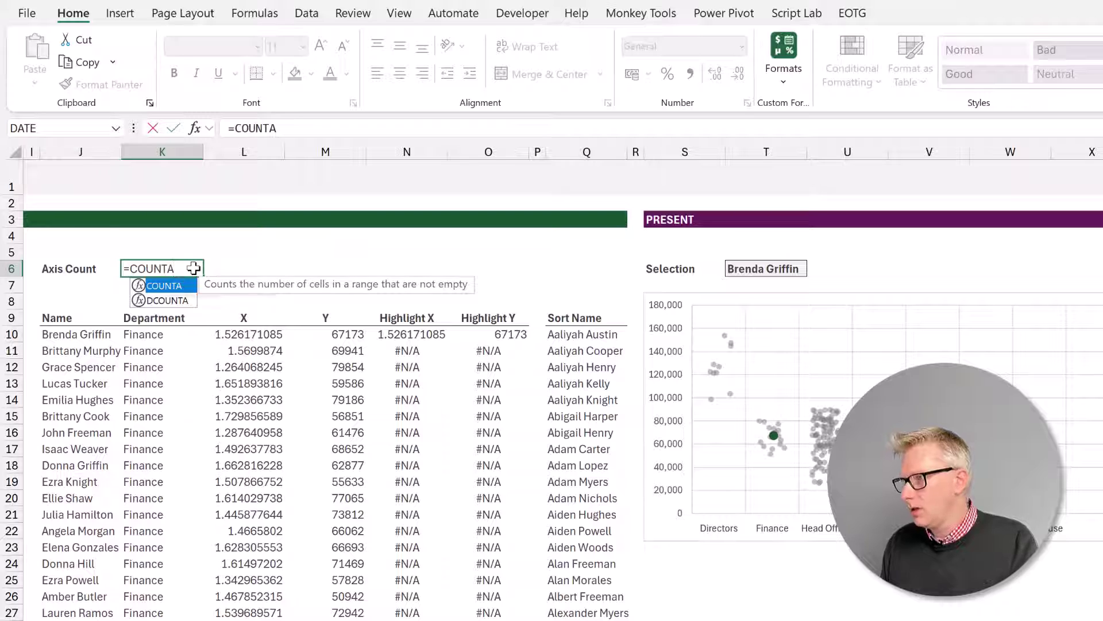
text((F10)
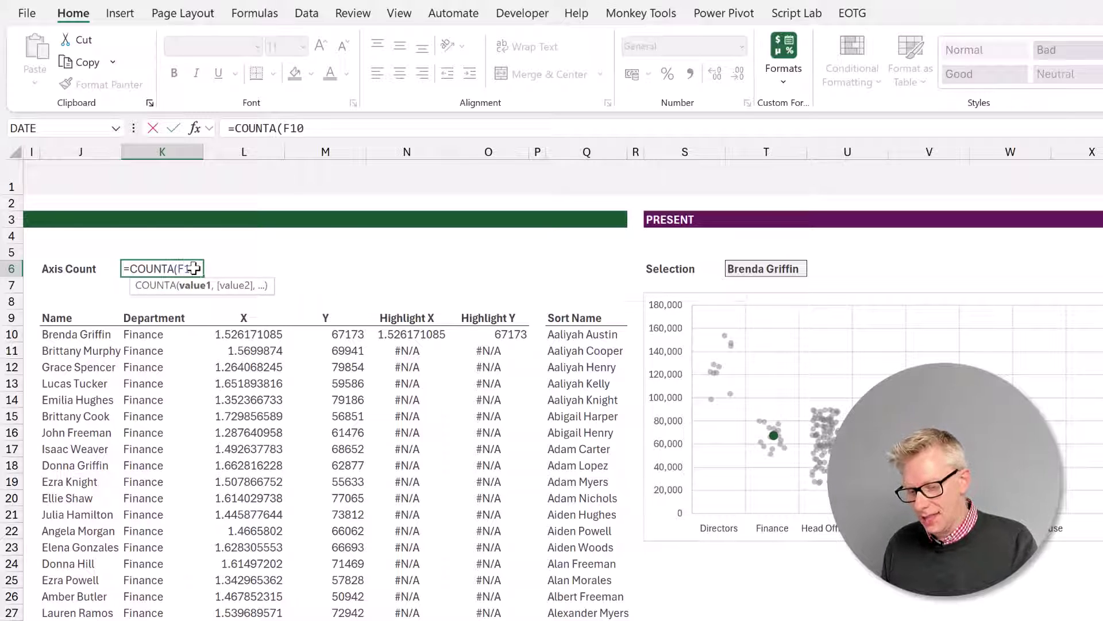
text(#)
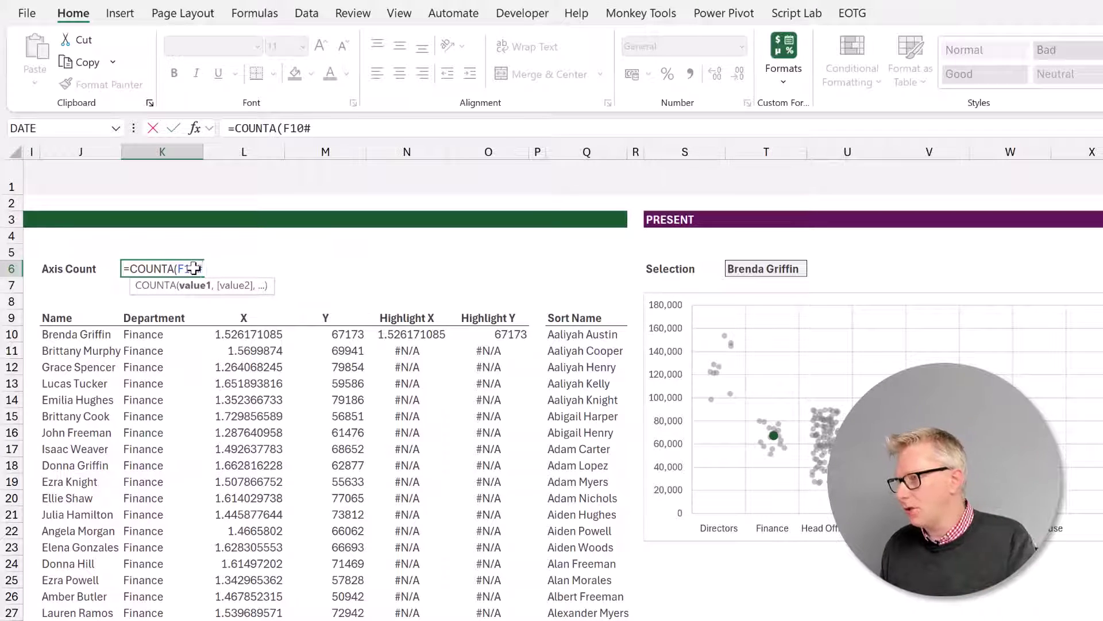
text())
key(Return)
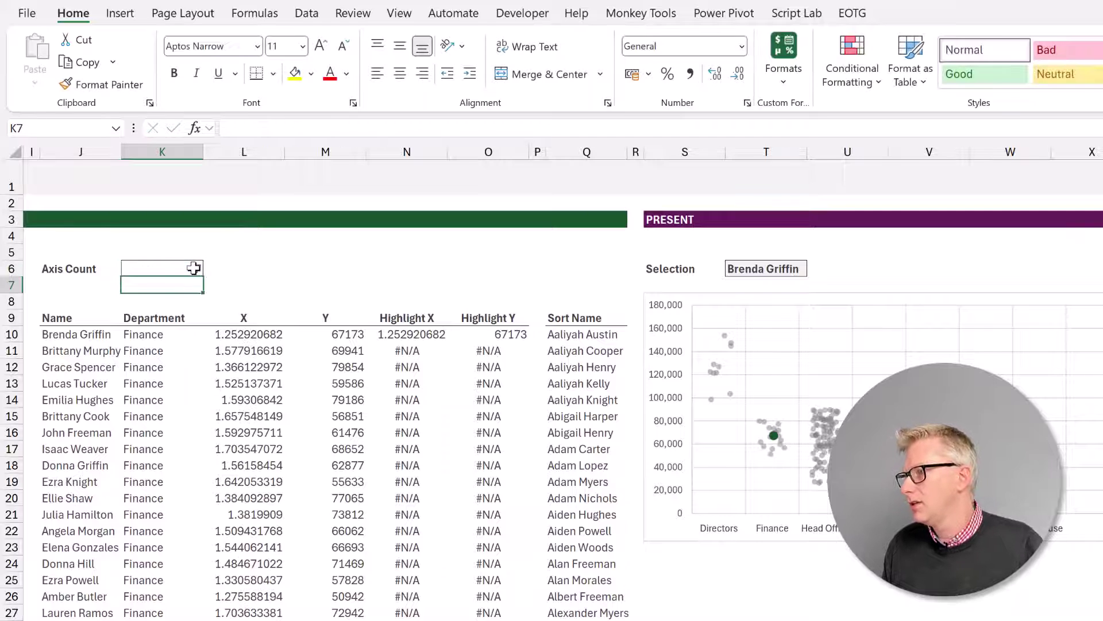
click(238, 266)
key(Left)
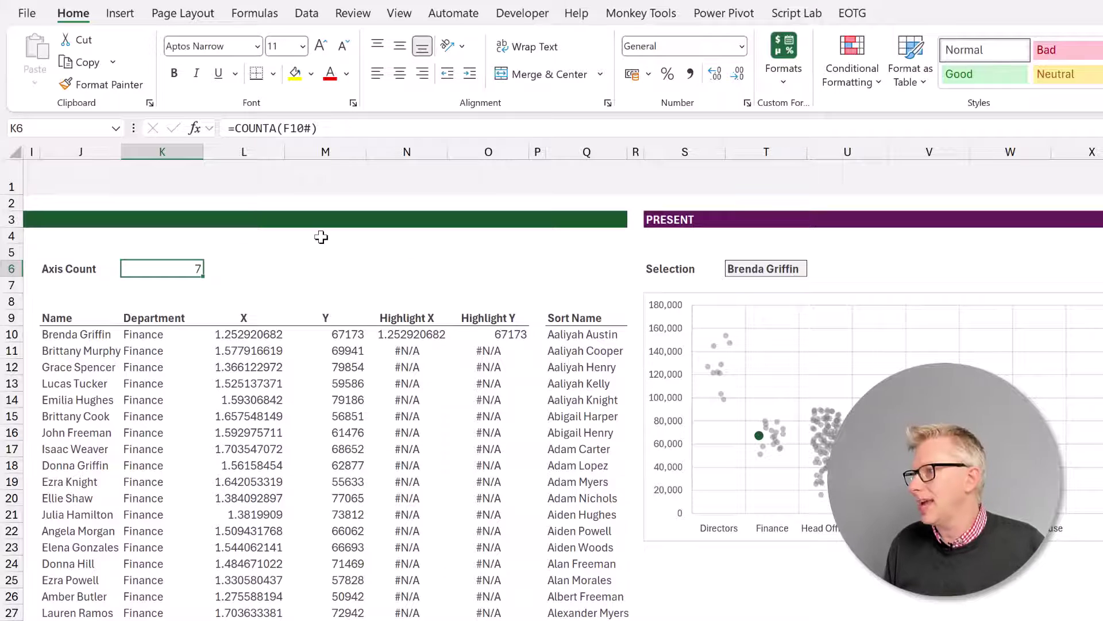
Define the name AxisCount with scope Example, referring to =Example!$K$6
click(254, 14)
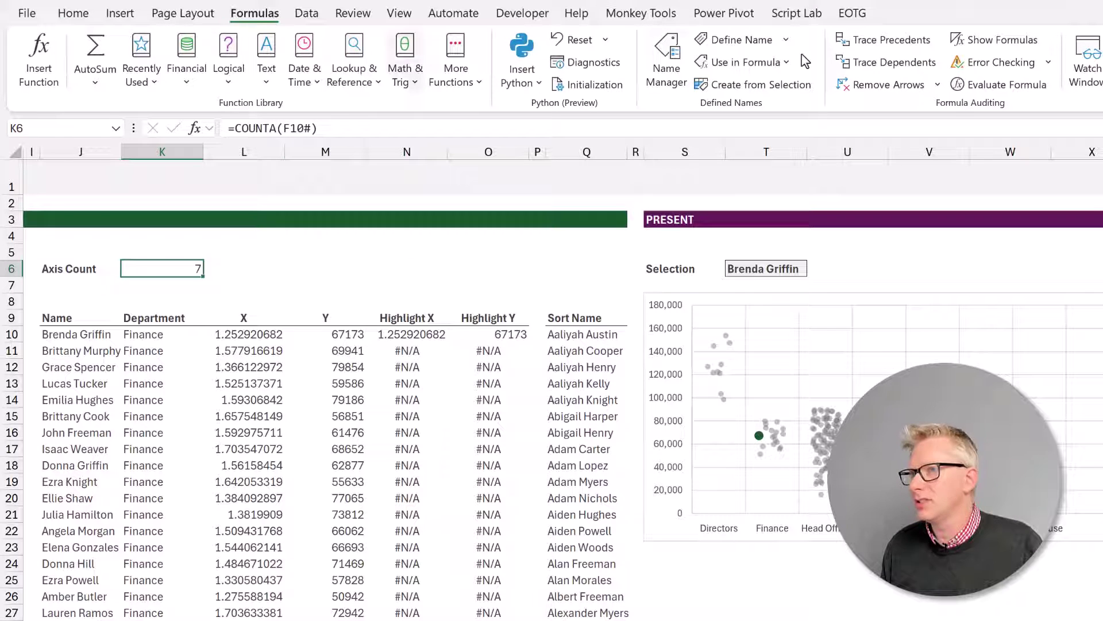
click(731, 40)
click(420, 357)
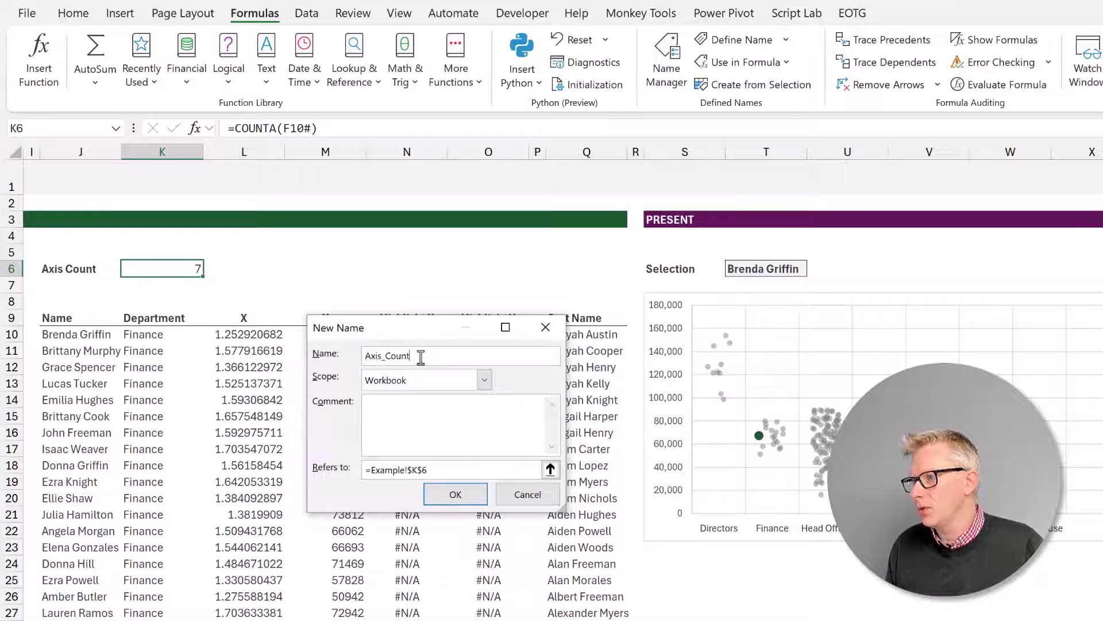
drag(420, 356, 377, 356)
key(BackSpace)
text(x)
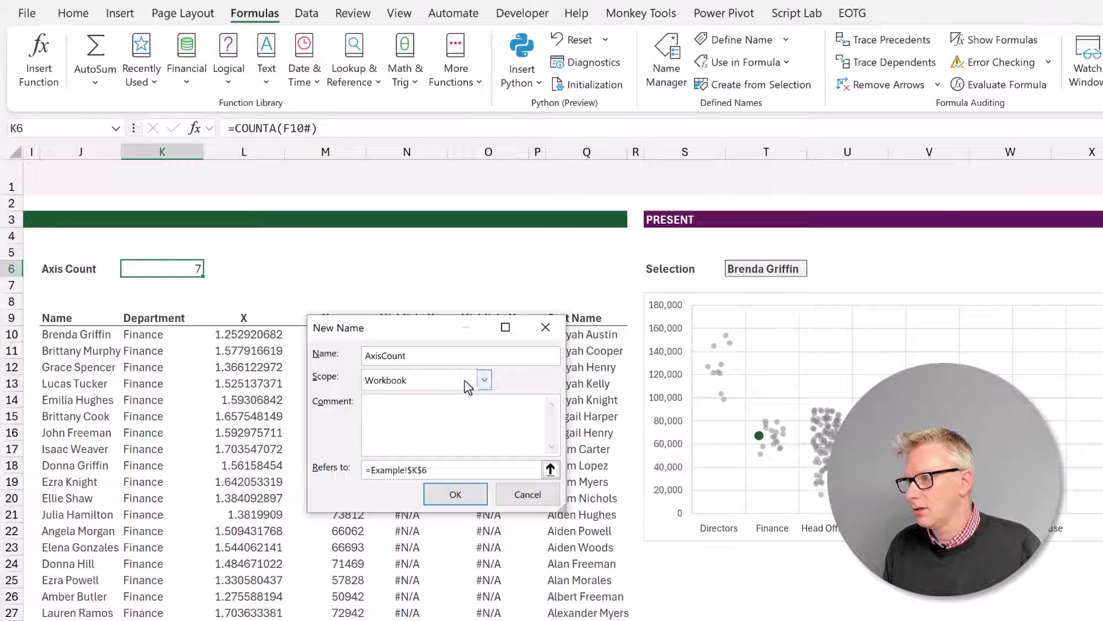
click(484, 380)
click(426, 411)
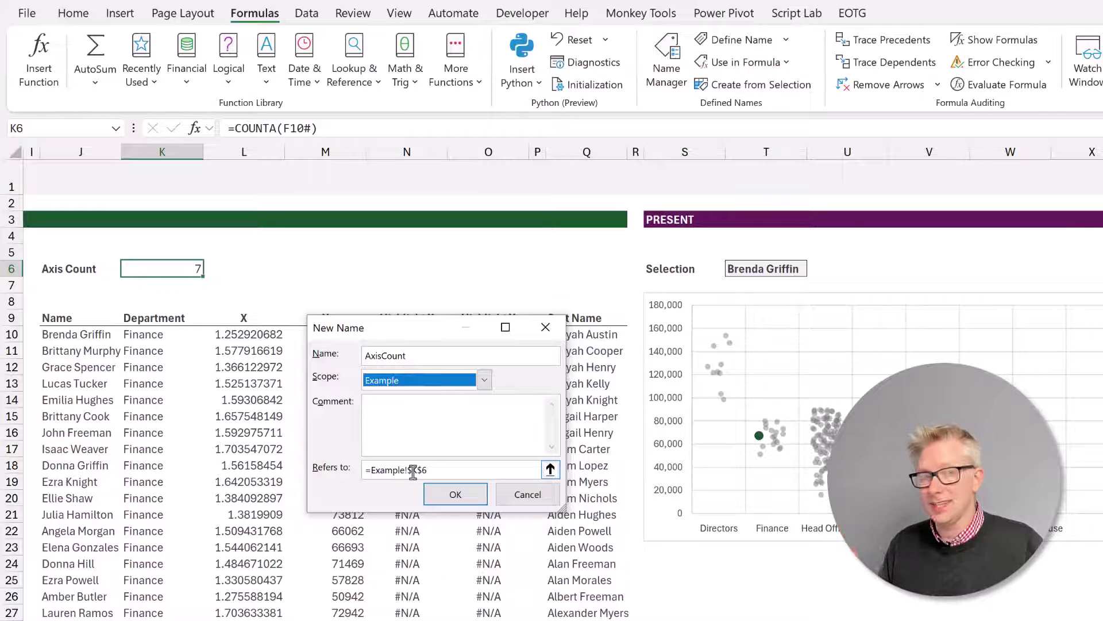
click(455, 494)
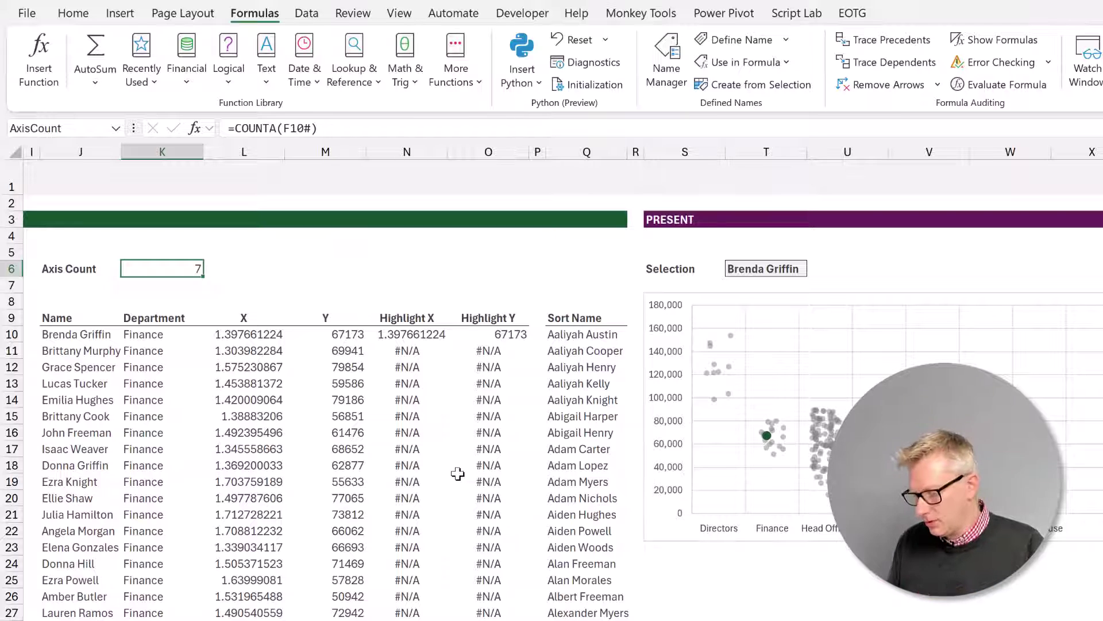
In the Visual Basic Editor, uncomment the whole Worksheet_Calculate procedure in the Example sheet's code module
key(alt+F11)
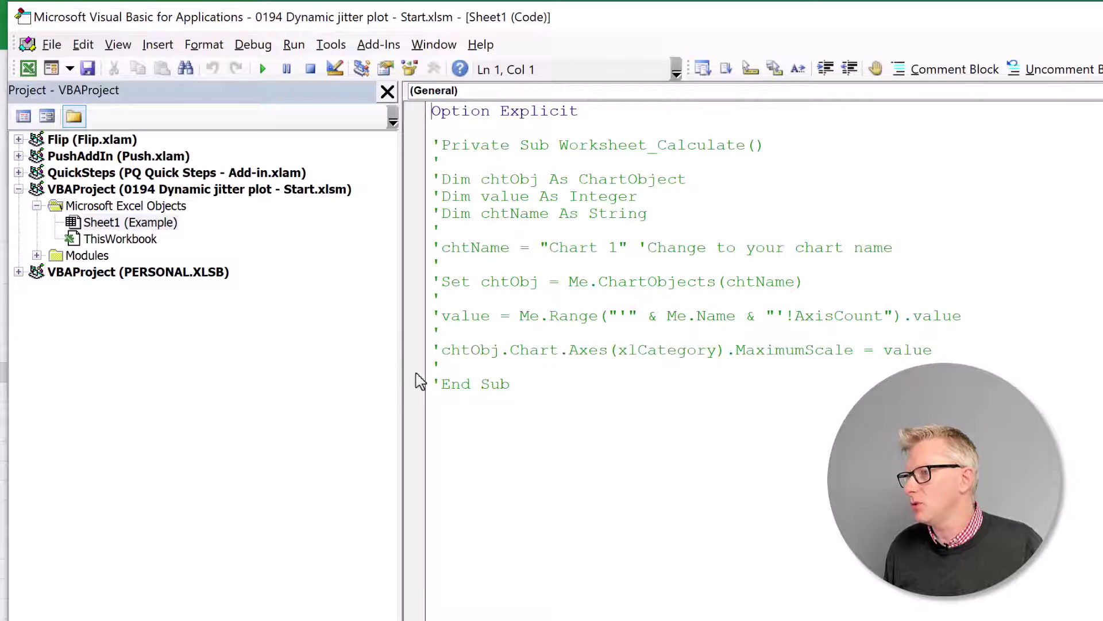
drag(520, 388, 435, 145)
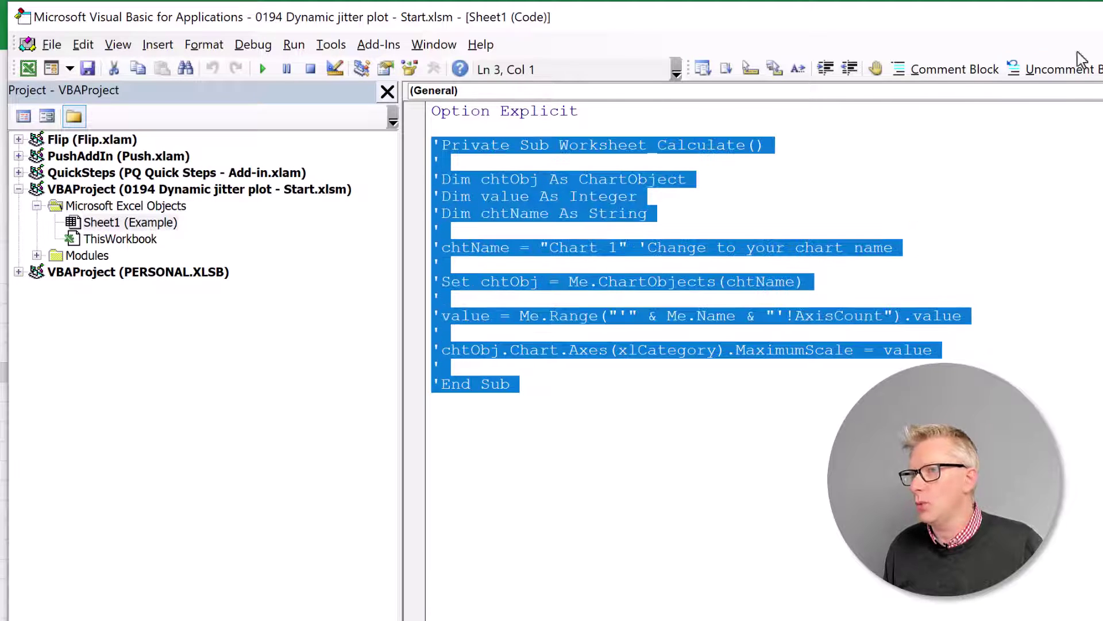
click(1057, 70)
click(591, 165)
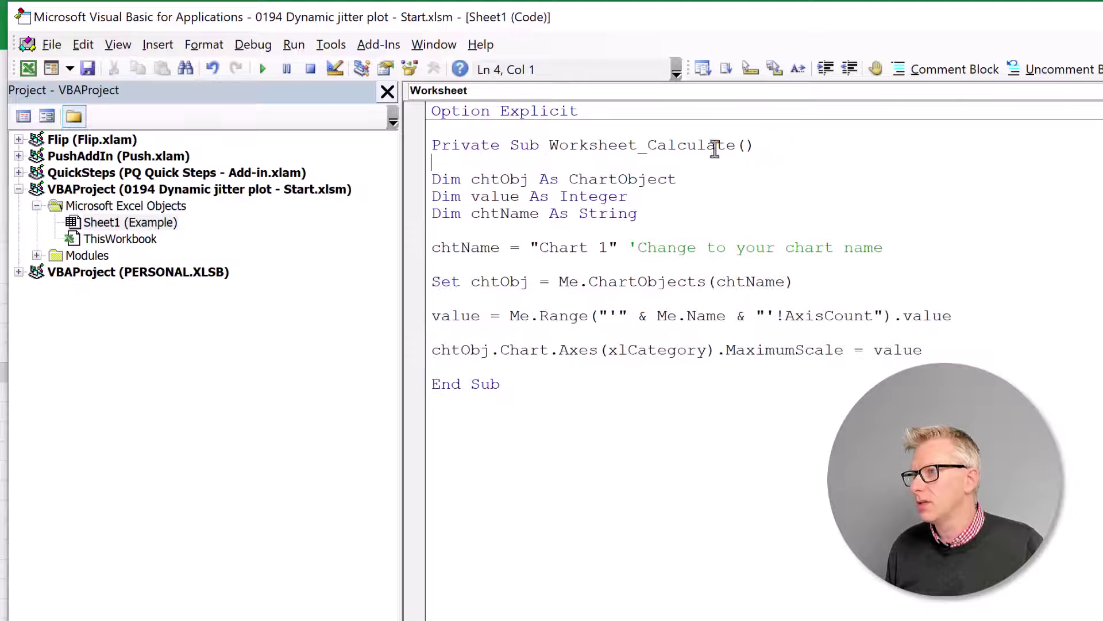
Check that the chart name assigned to chtName in Worksheet_Calculate matches the jitter chart's name in the Excel worksheet
drag(764, 146, 409, 145)
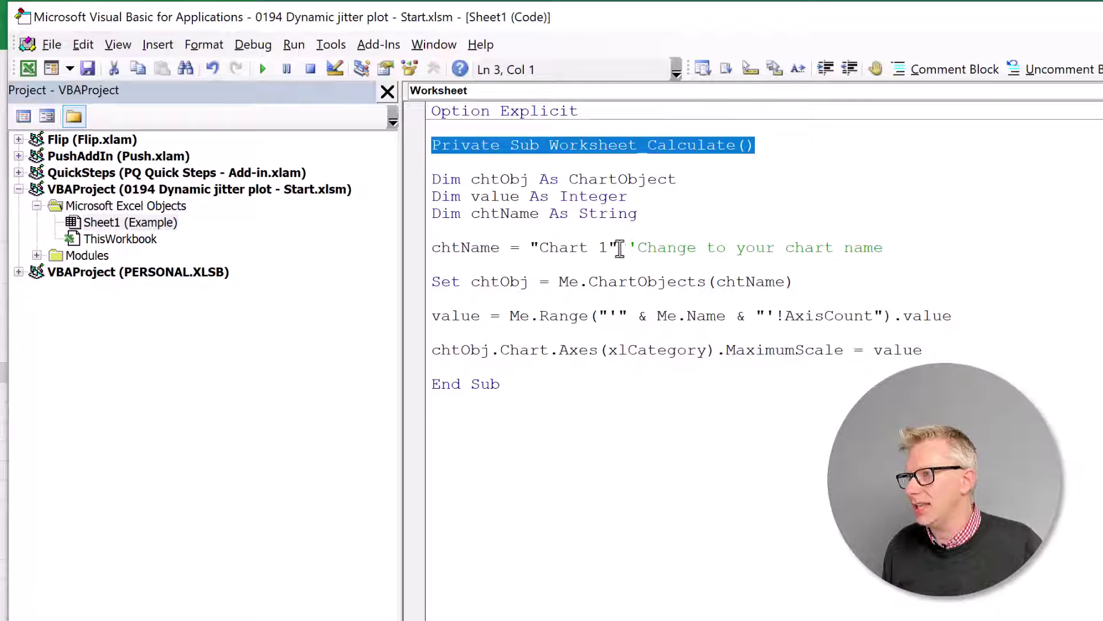
drag(621, 246, 530, 247)
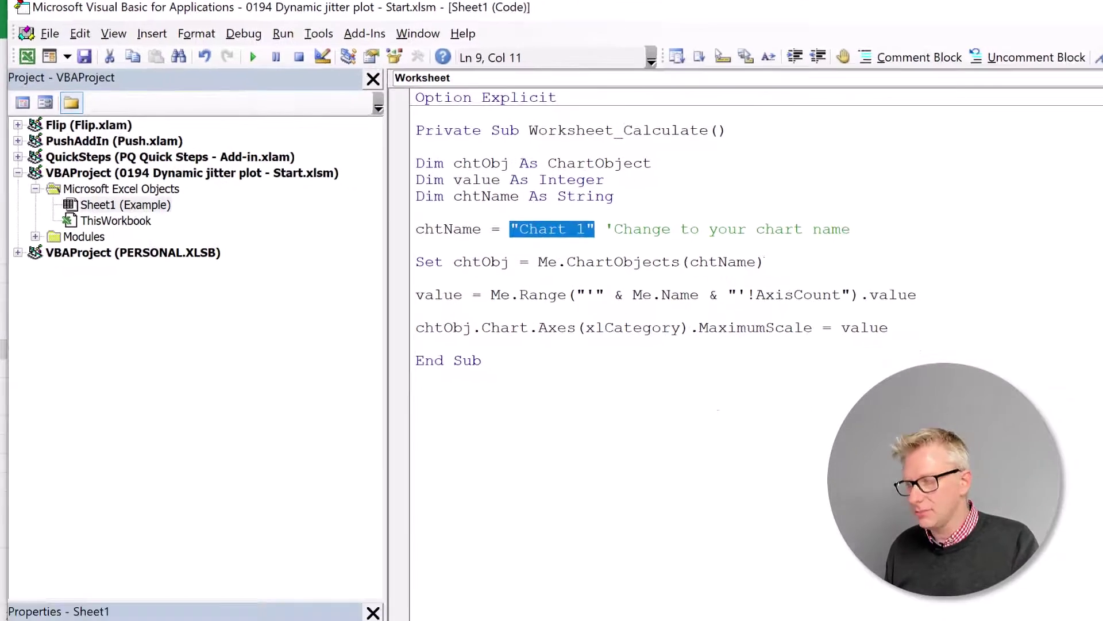
key(alt+F11)
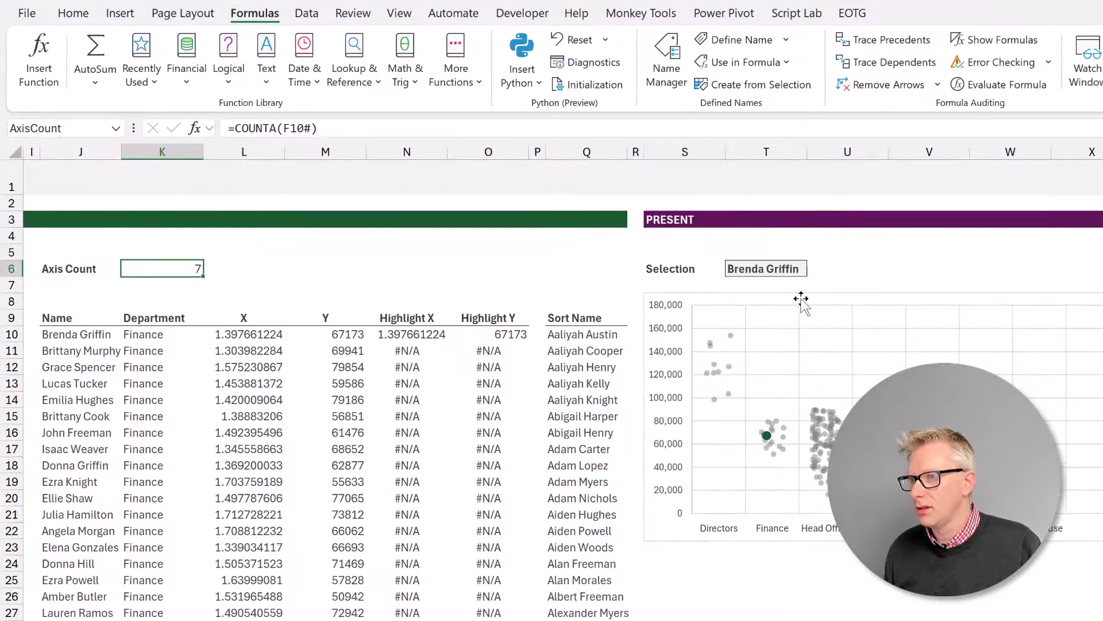
click(802, 299)
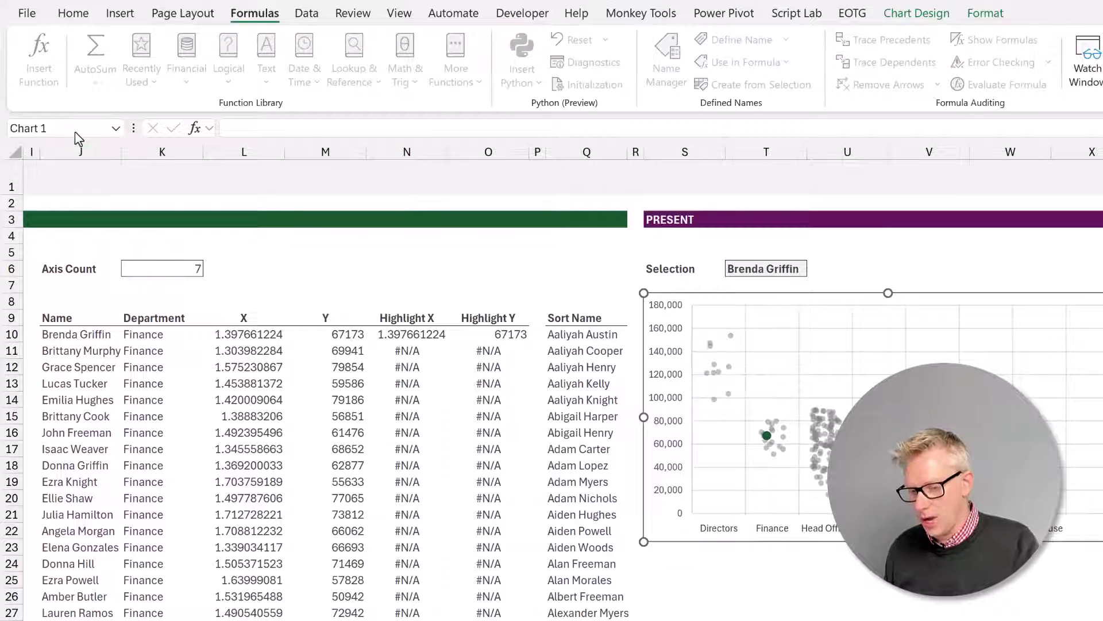
key(alt+F11)
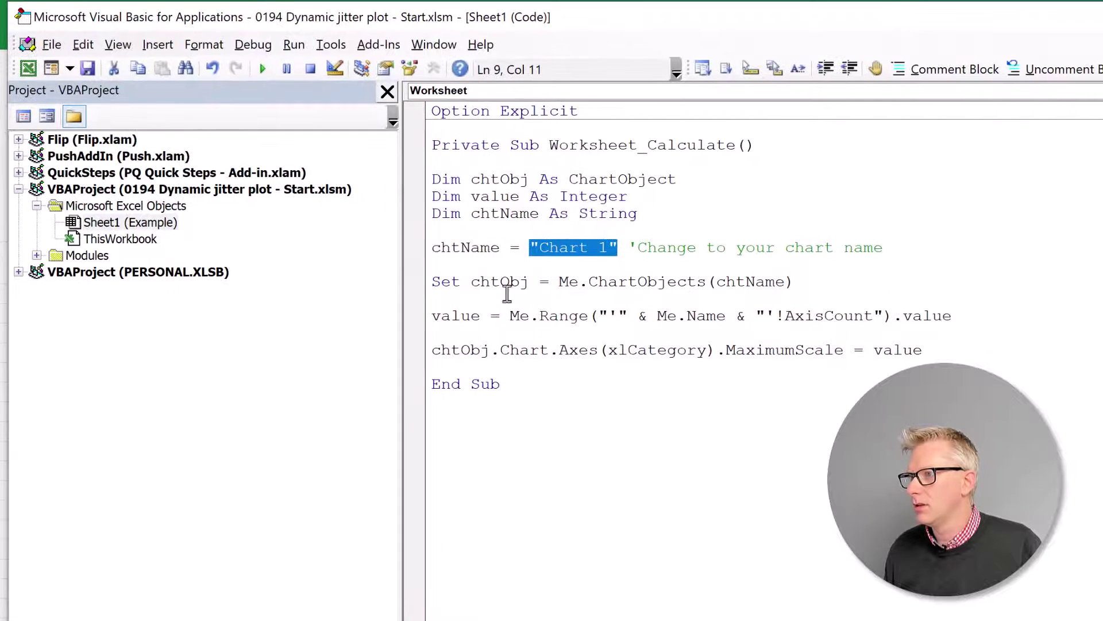
Review the code lines that read the sheet-scoped AxisCount value and assign it to the chart's category axis MaximumScale
drag(792, 282, 972, 322)
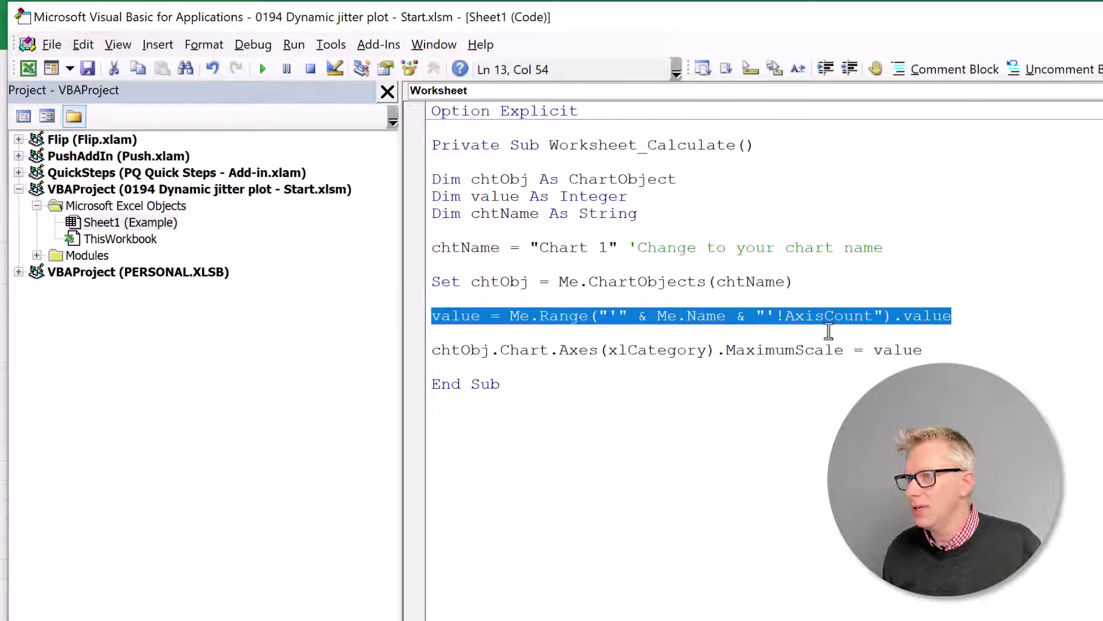
drag(725, 315, 657, 315)
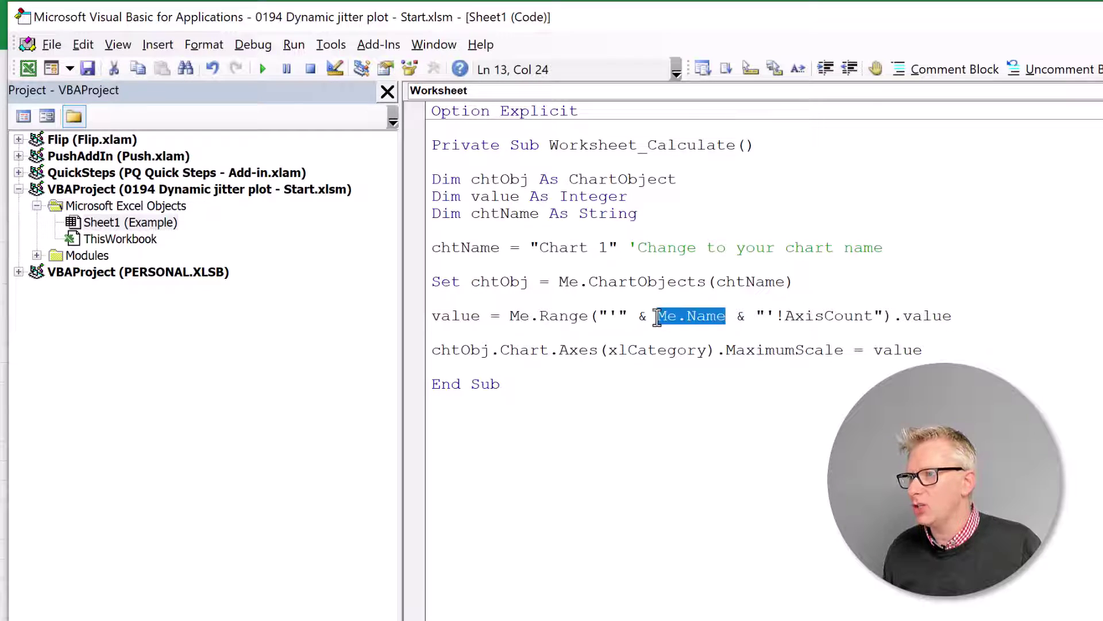
drag(784, 316, 875, 320)
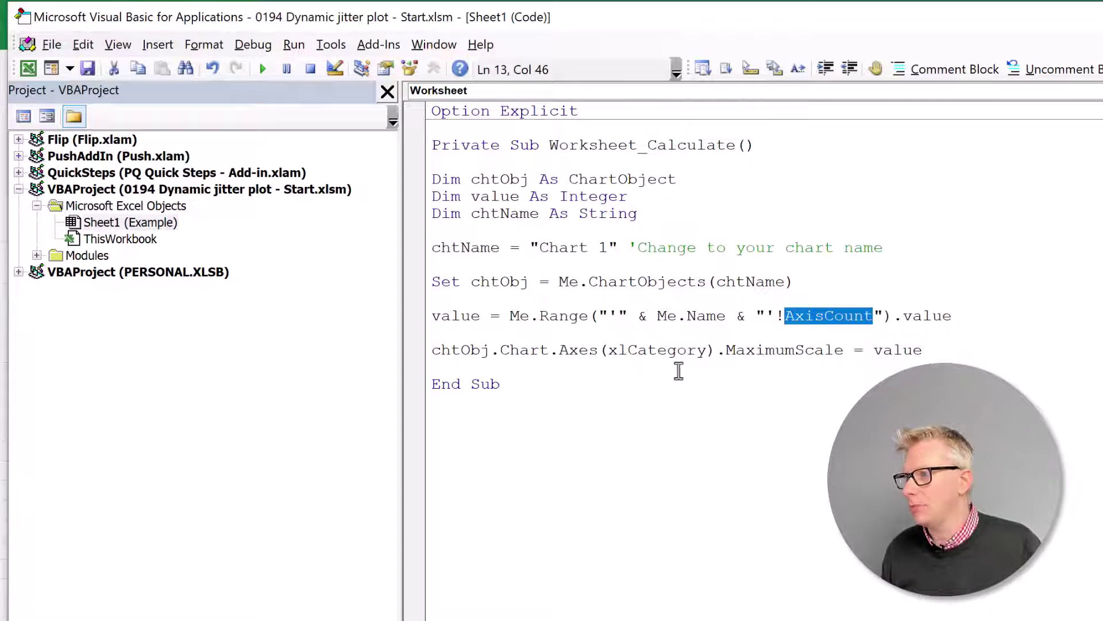
drag(844, 352, 433, 351)
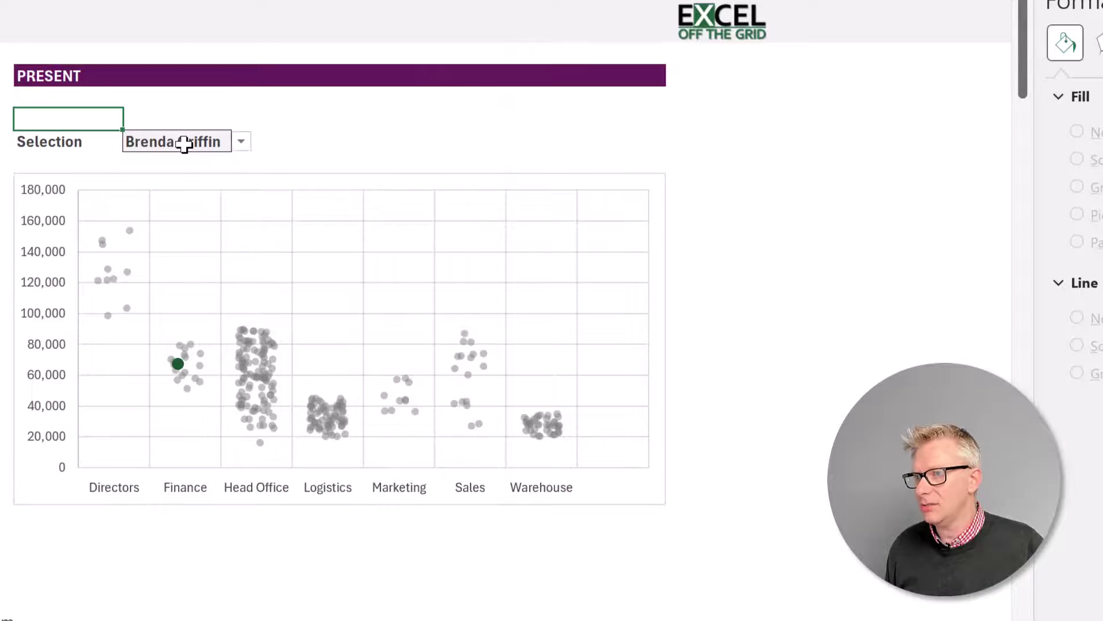
Test the chart by choosing two other people in succession from the Selection list in the Excel worksheet
click(185, 141)
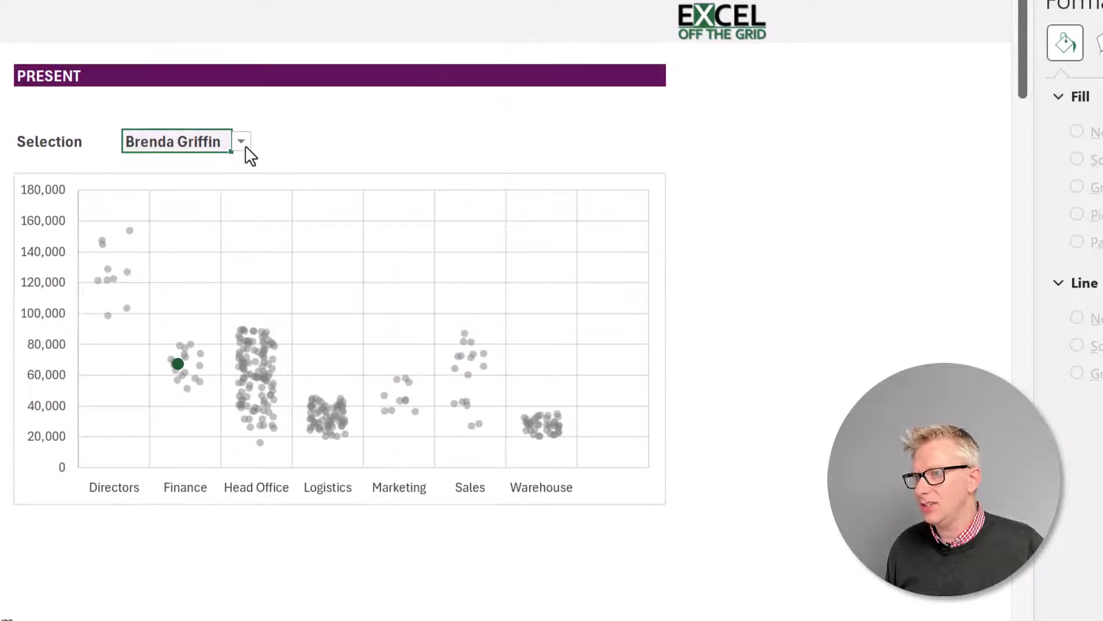
click(245, 147)
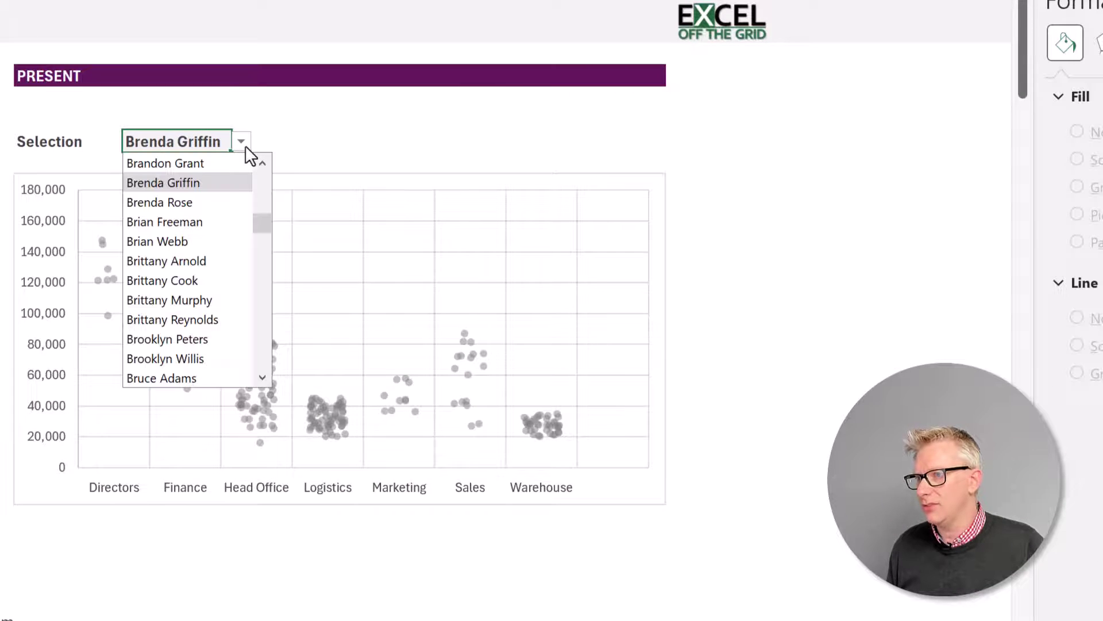
click(201, 222)
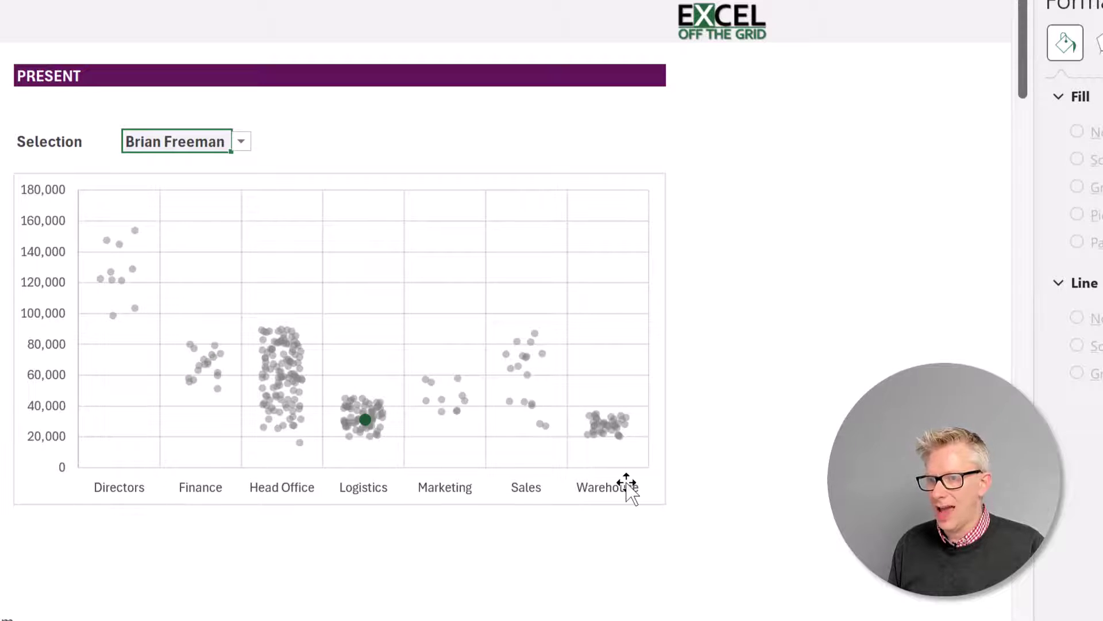
click(241, 142)
scroll(252, 264, down, 13)
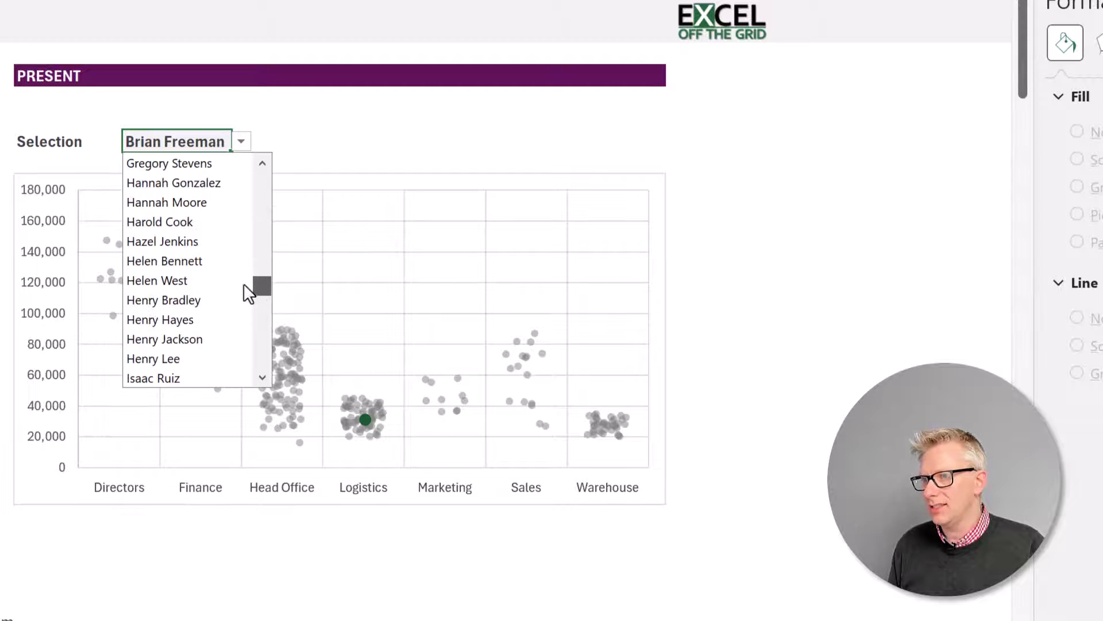
click(193, 280)
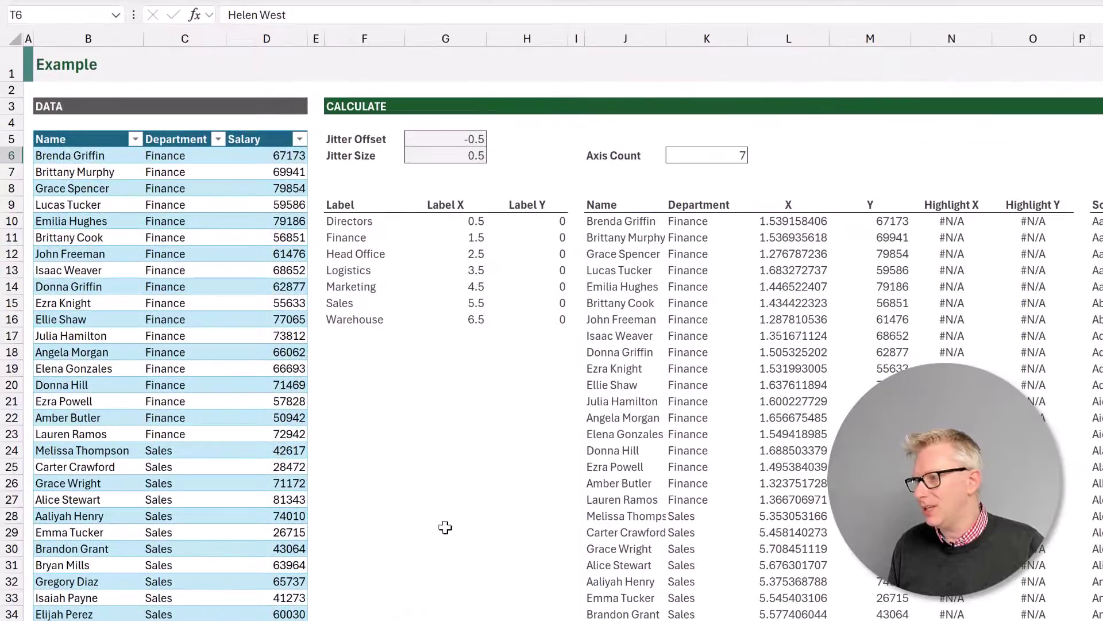
Move the Legal department rows from B303:D320 to B284, directly beneath the data table, and check the jitter chart
click(171, 466)
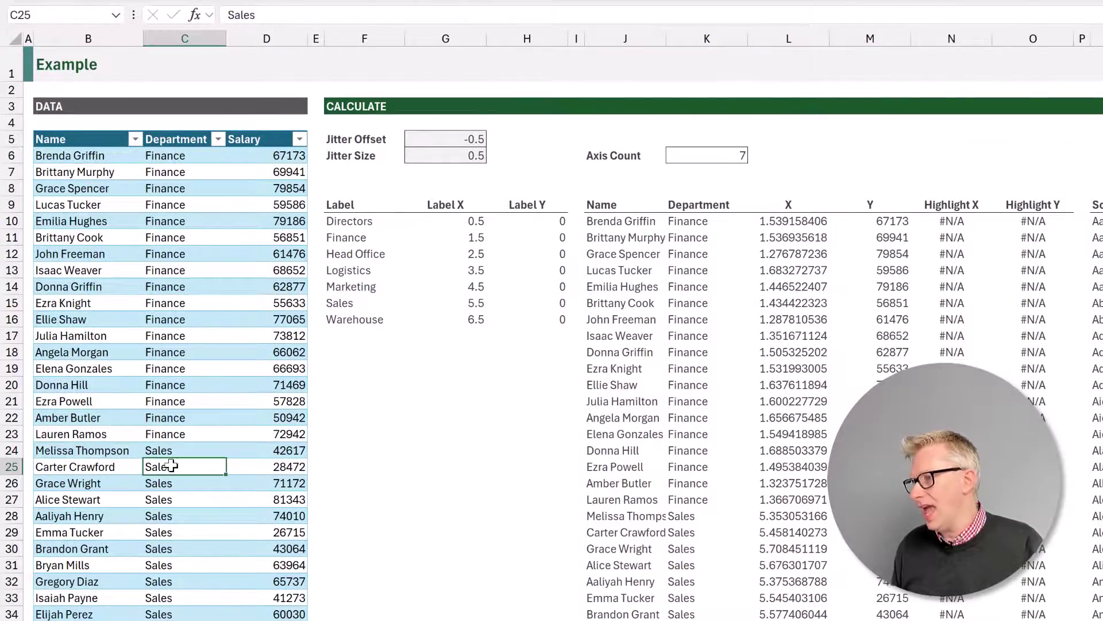
key(ctrl+Down)
scroll(63, 460, down, 15)
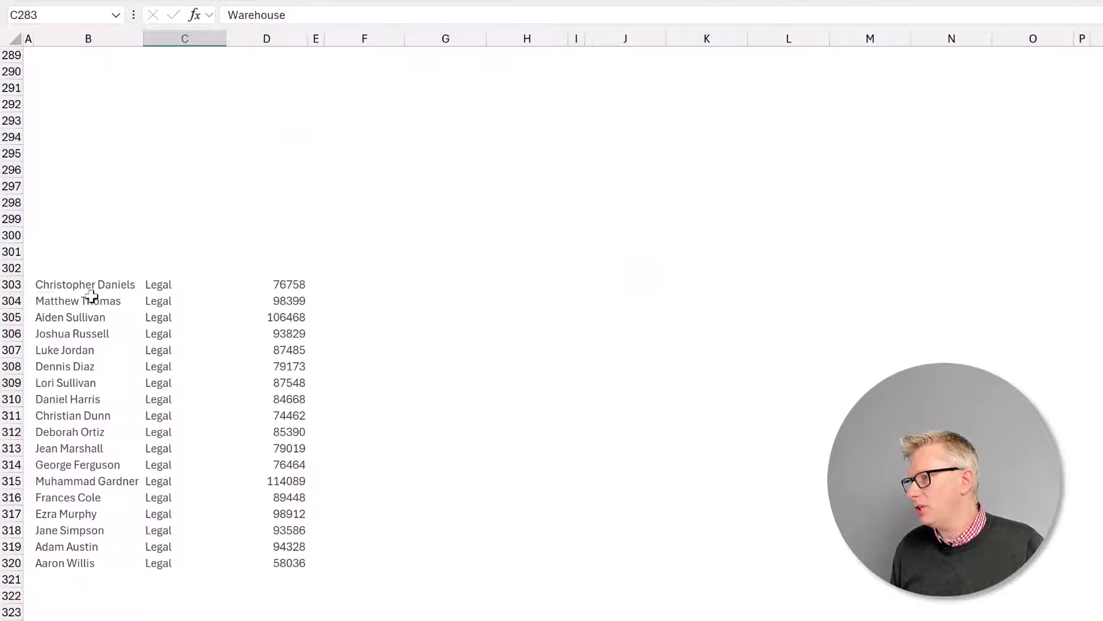
drag(87, 285, 300, 561)
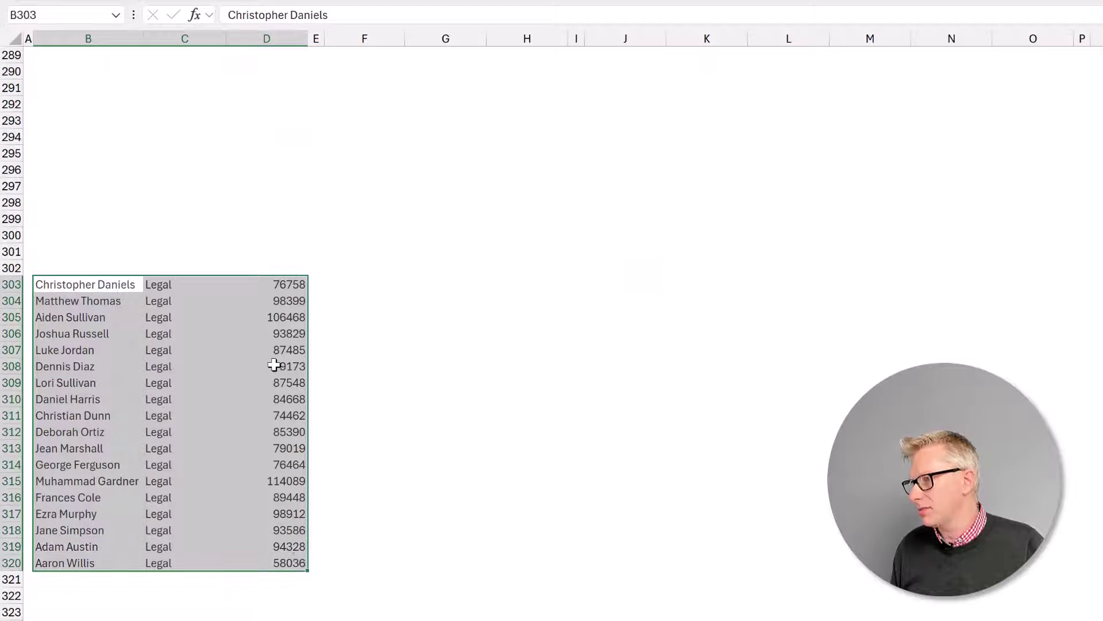
scroll(274, 365, up, 4)
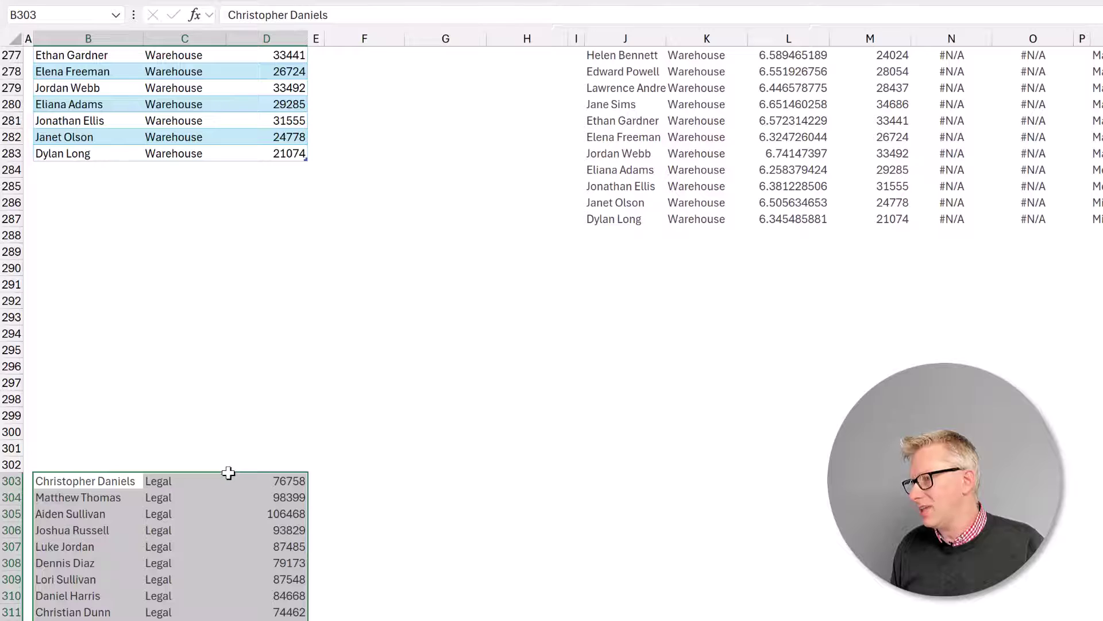
drag(229, 472, 238, 170)
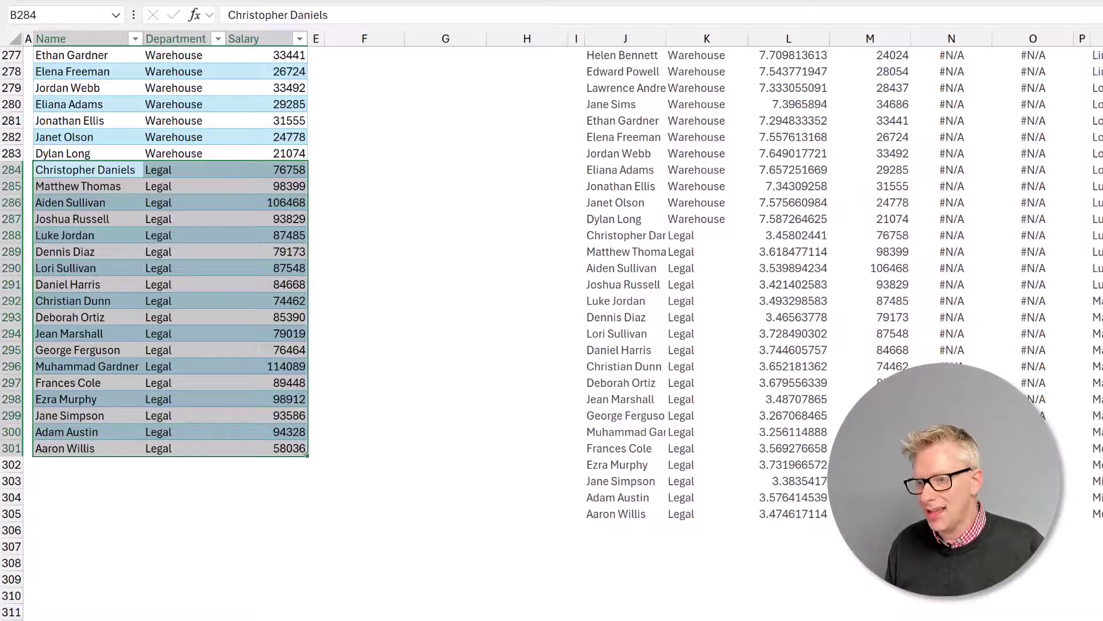
scroll(551, 322, right, 10)
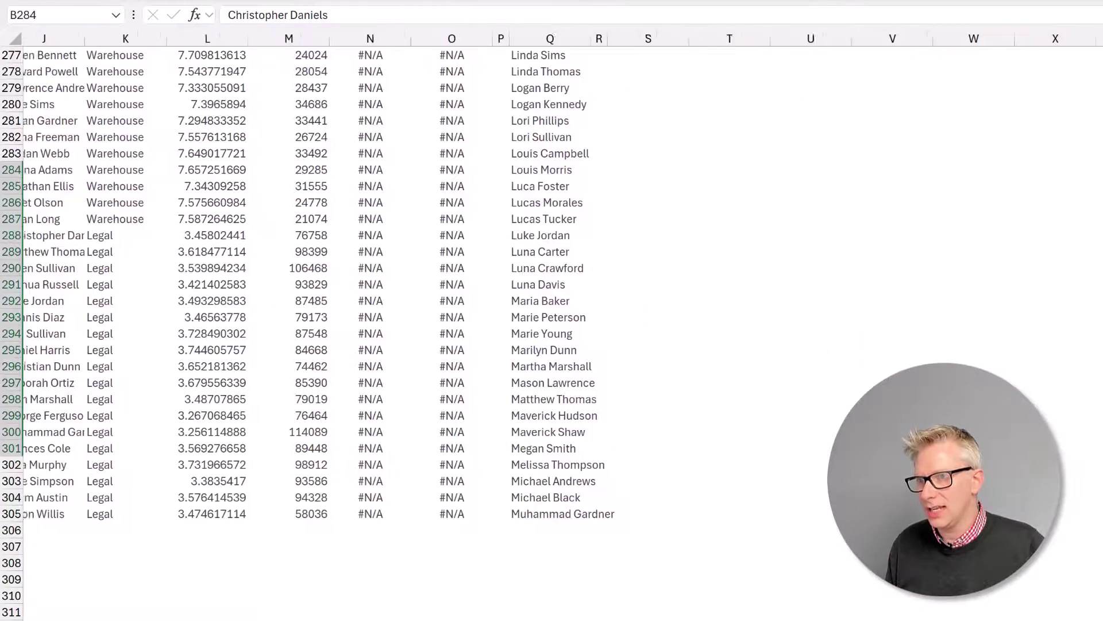
scroll(402, 311, up, 20)
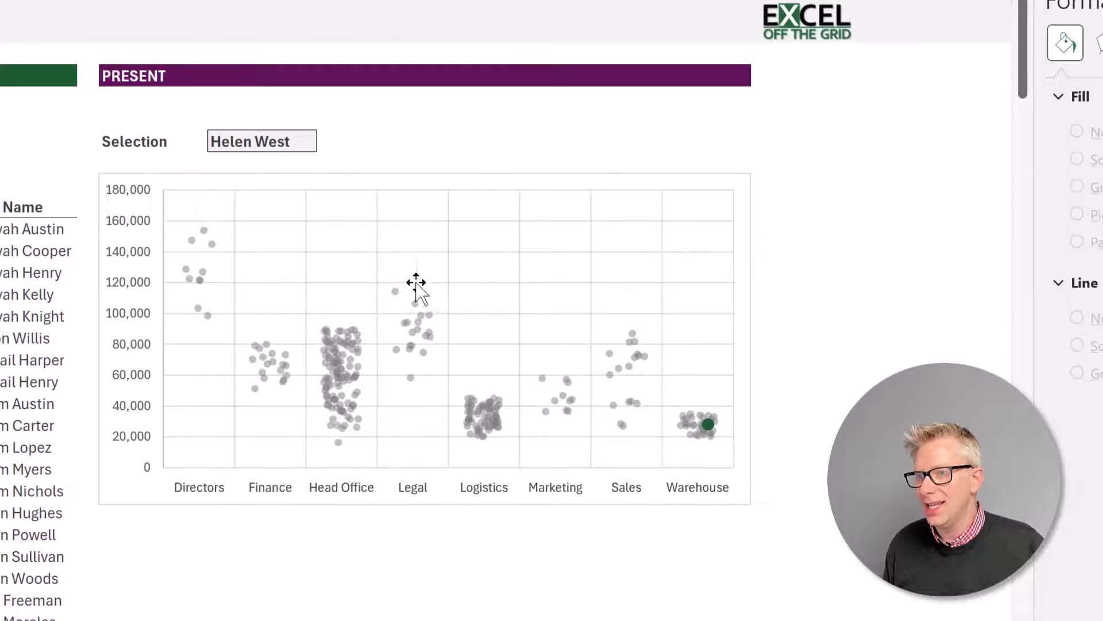
mouse_move(356, 344)
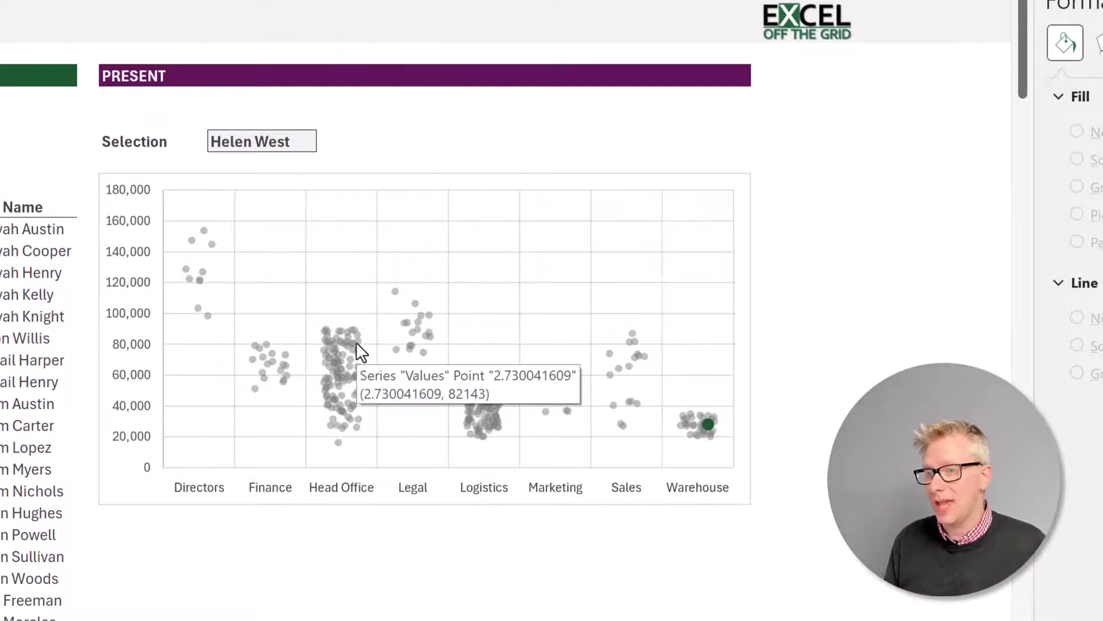